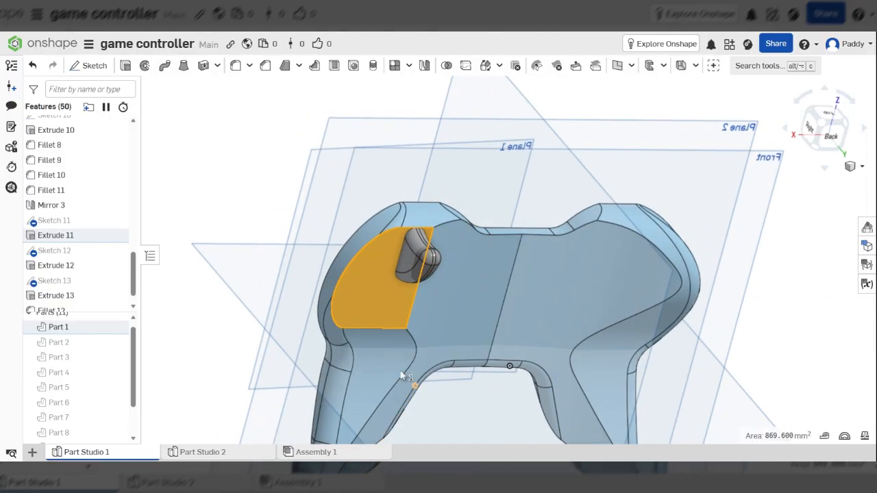
Step: Examine the trigger on the back of the controller body from the rear and from the side
right_drag(444, 253, 422, 243)
scroll(418, 247, up, 5)
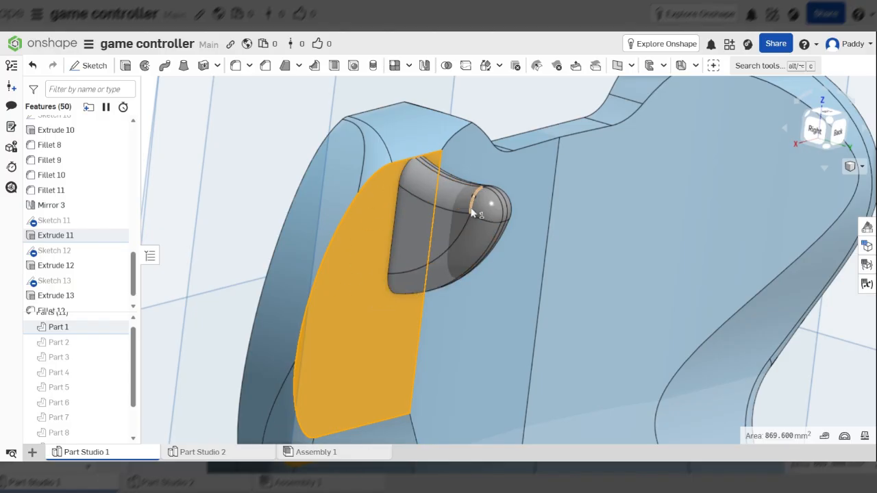
right_drag(453, 209, 423, 210)
scroll(421, 218, down, 3)
click(270, 185)
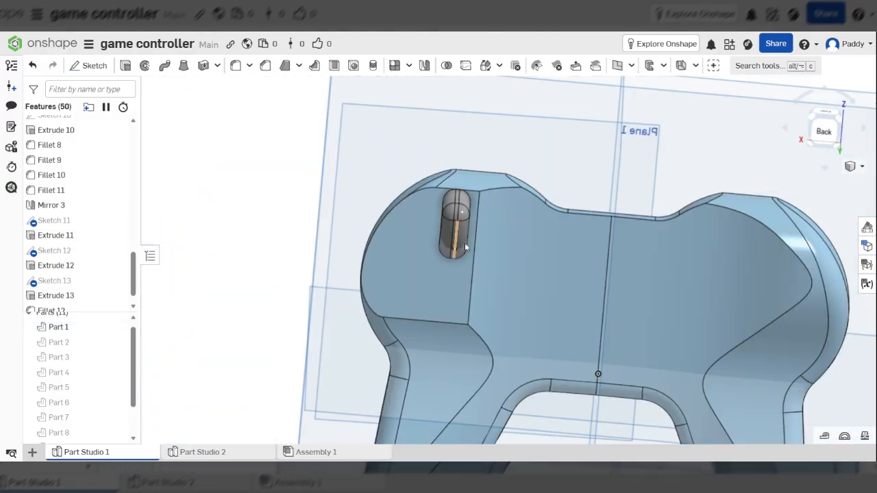
scroll(457, 292, up, 3)
right_drag(459, 282, 500, 262)
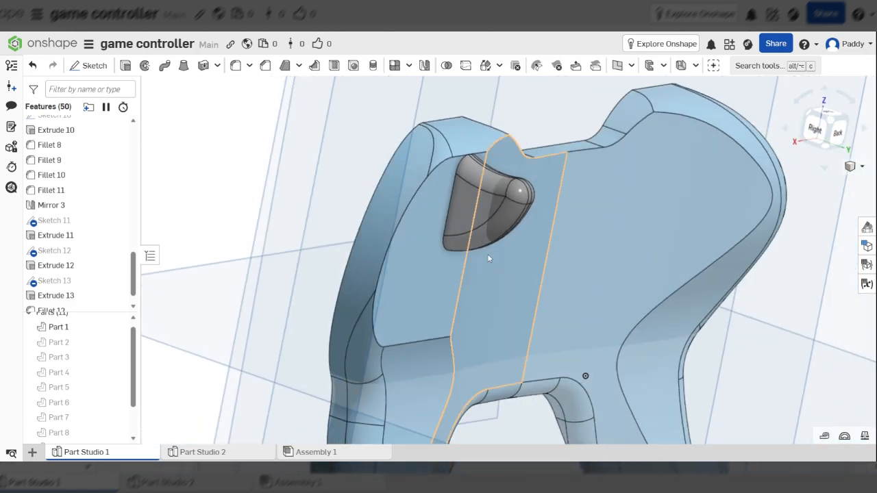
right_drag(491, 226, 409, 193)
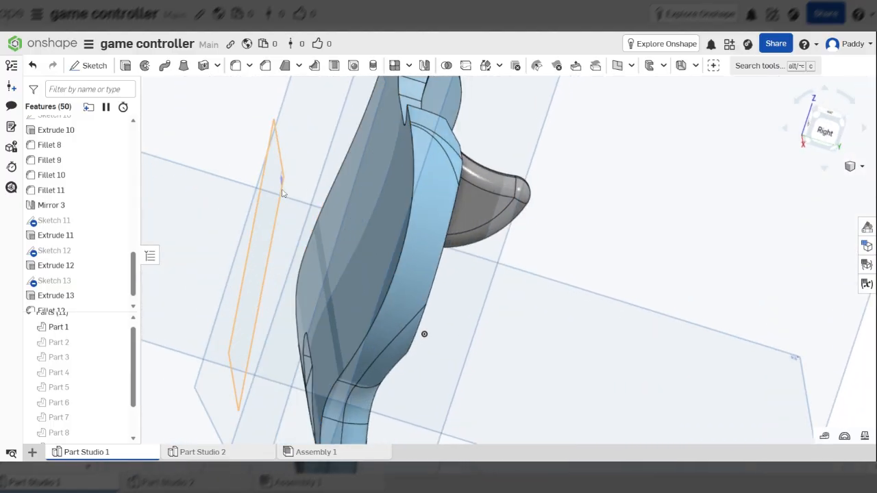
right_drag(271, 192, 223, 176)
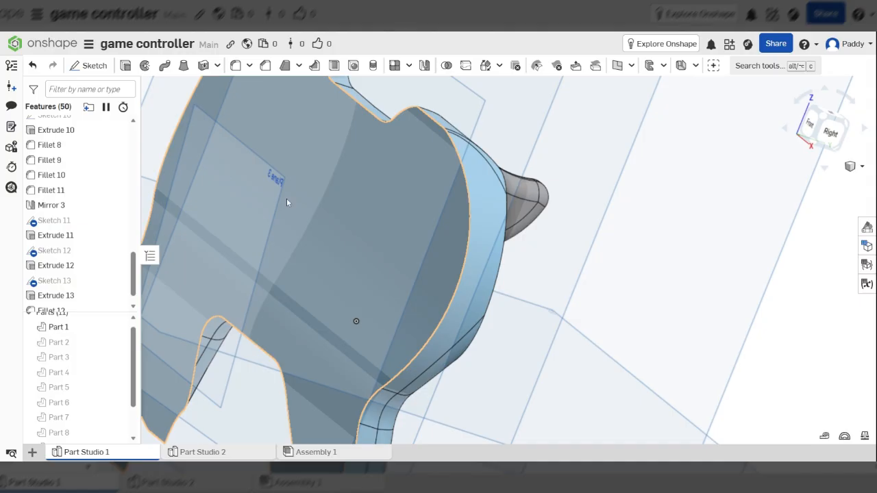
right_drag(287, 198, 313, 196)
scroll(316, 138, up, 1)
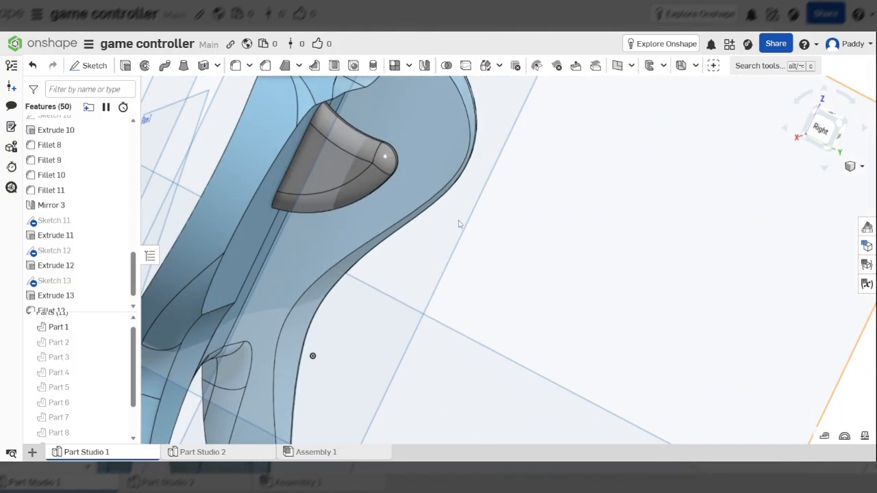
scroll(459, 224, down, 3)
scroll(411, 206, up, 5)
scroll(363, 237, down, 2)
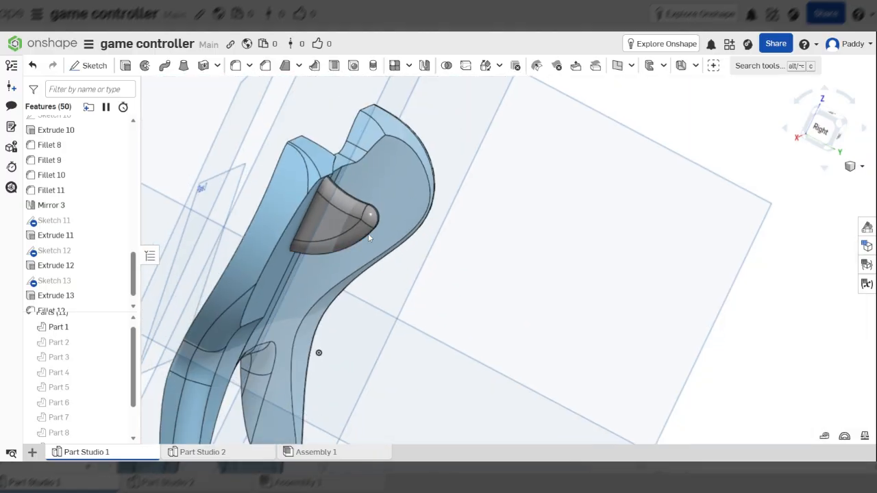
right_drag(369, 235, 332, 227)
scroll(651, 239, down, 4)
scroll(353, 207, up, 3)
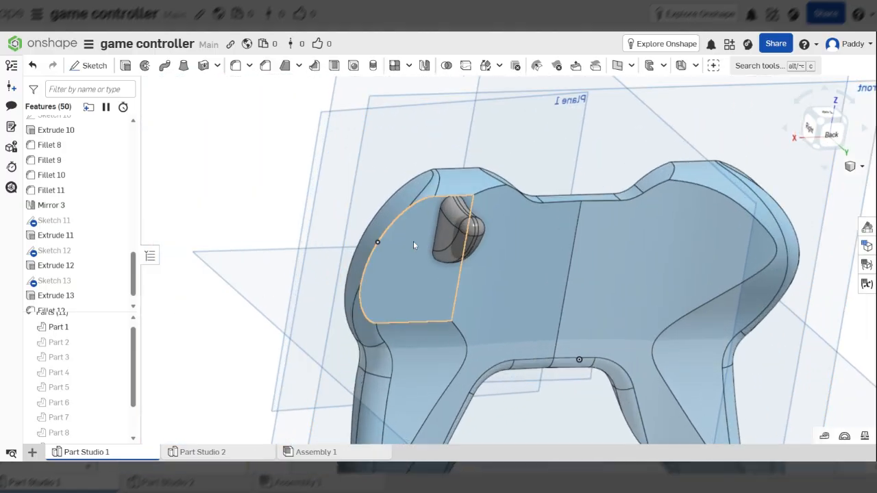
Step: Create a mid plane between the two opposite flat side faces of the trigger
scroll(520, 267, up, 3)
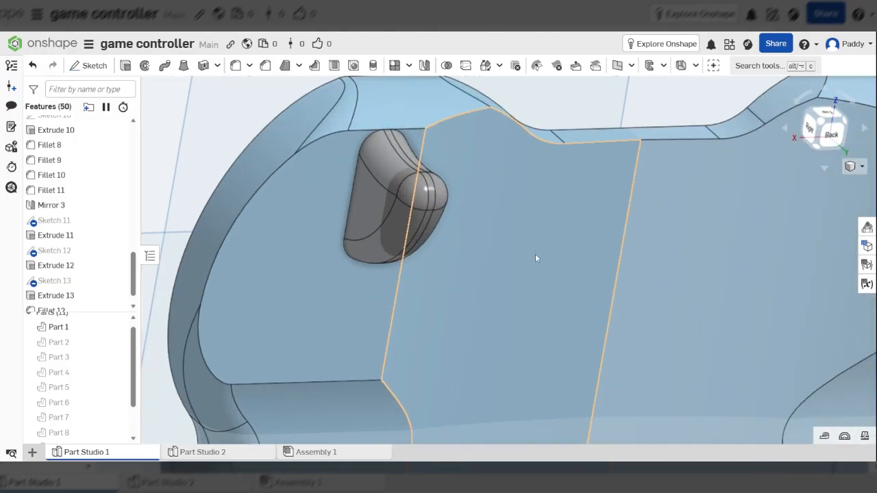
scroll(364, 214, up, 4)
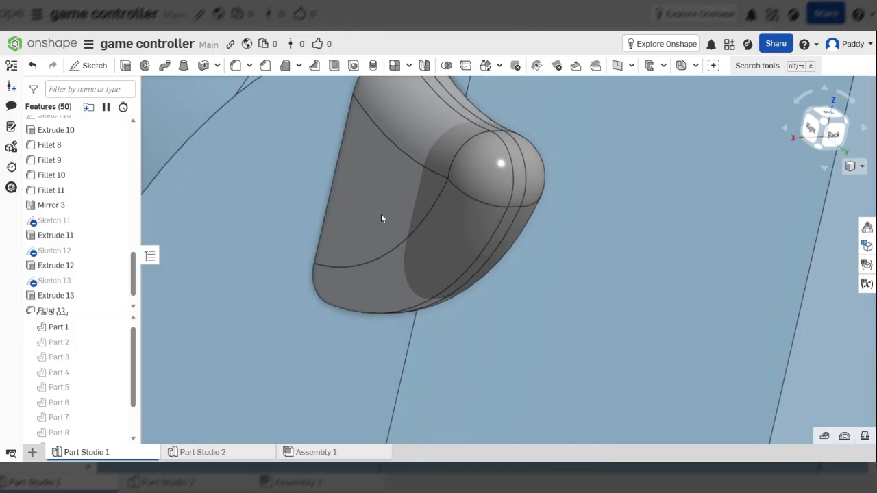
click(370, 199)
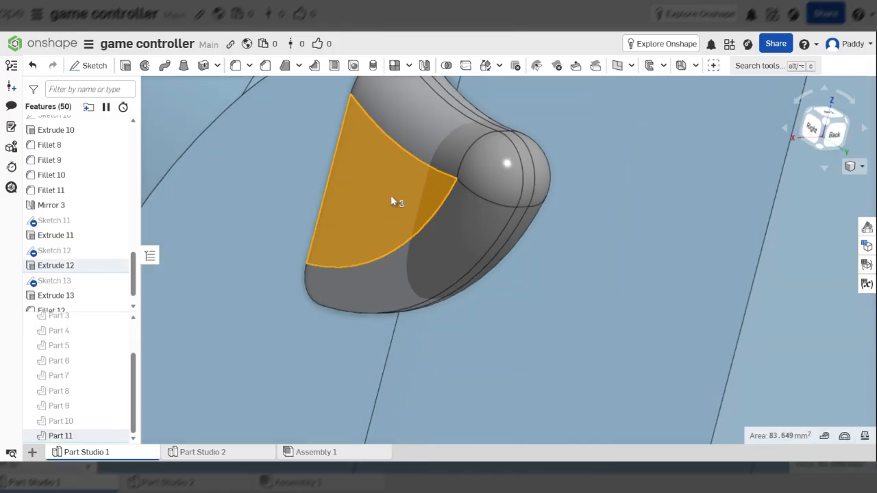
right_drag(392, 200, 615, 211)
click(575, 209)
scroll(574, 206, down, 5)
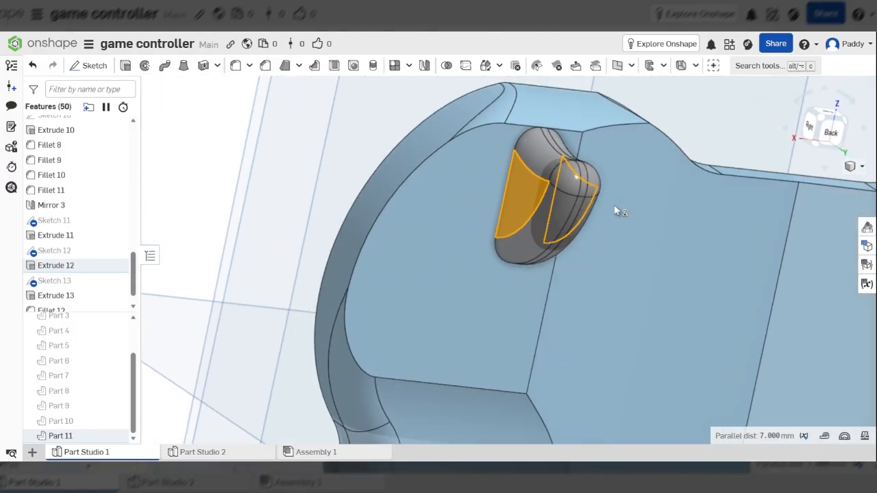
click(615, 65)
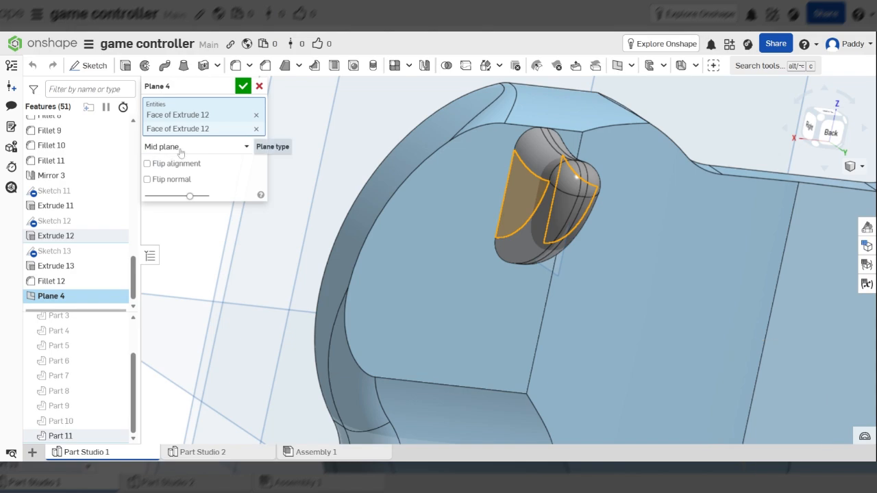
click(246, 88)
scroll(395, 214, down, 5)
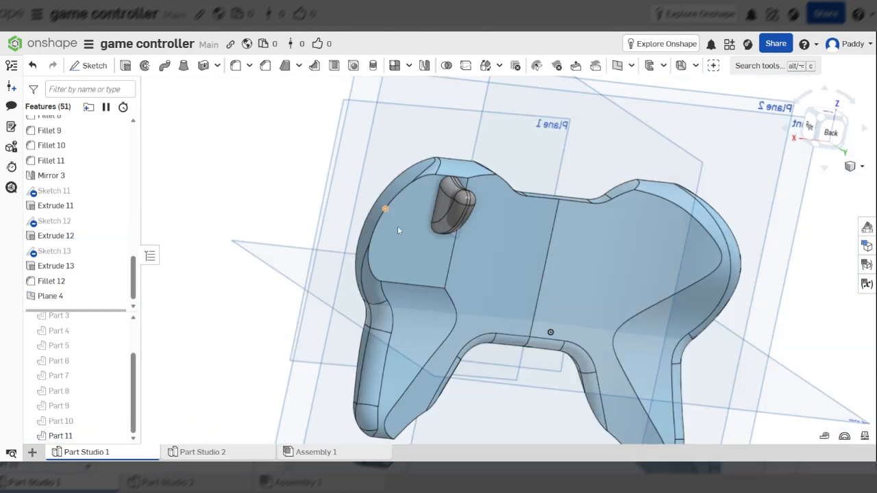
Step: Select the new mid plane and examine how it runs through the trigger from the side and the back
right_drag(476, 255, 542, 262)
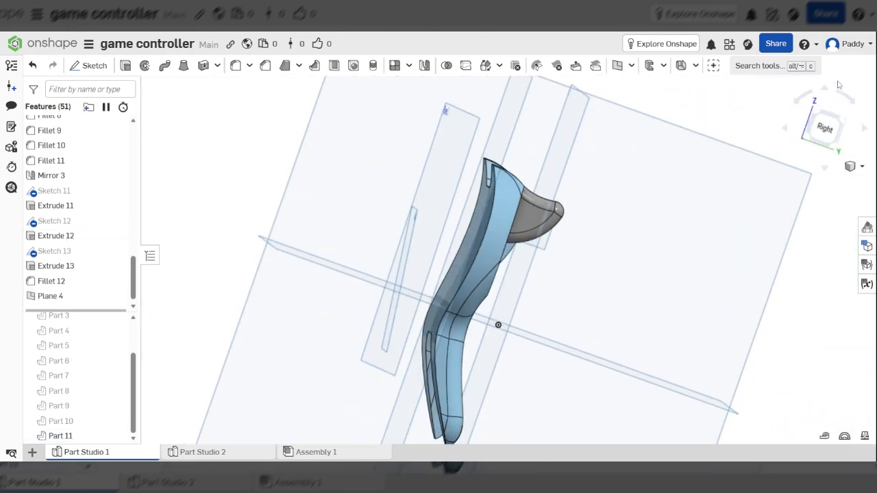
click(824, 128)
scroll(650, 240, up, 5)
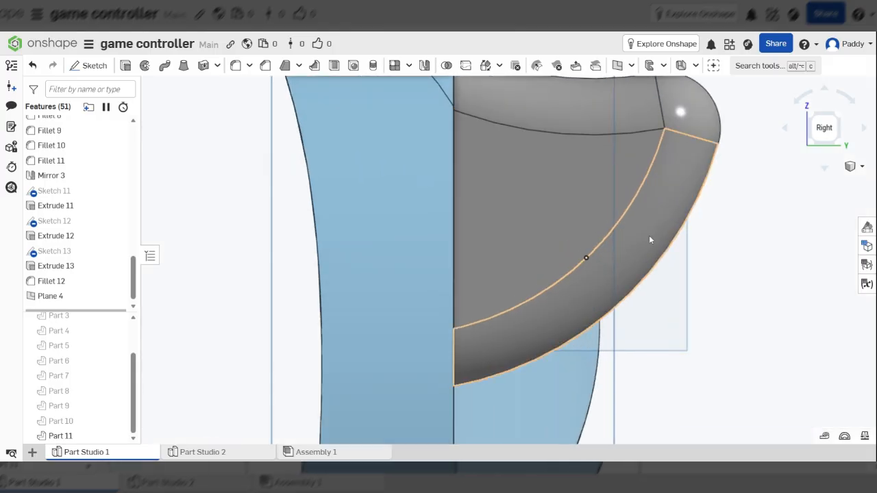
click(654, 301)
scroll(538, 276, down, 4)
mouse_move(596, 272)
right_down()
mouse_move(520, 272)
mouse_move(528, 280)
mouse_move(588, 274)
right_up()
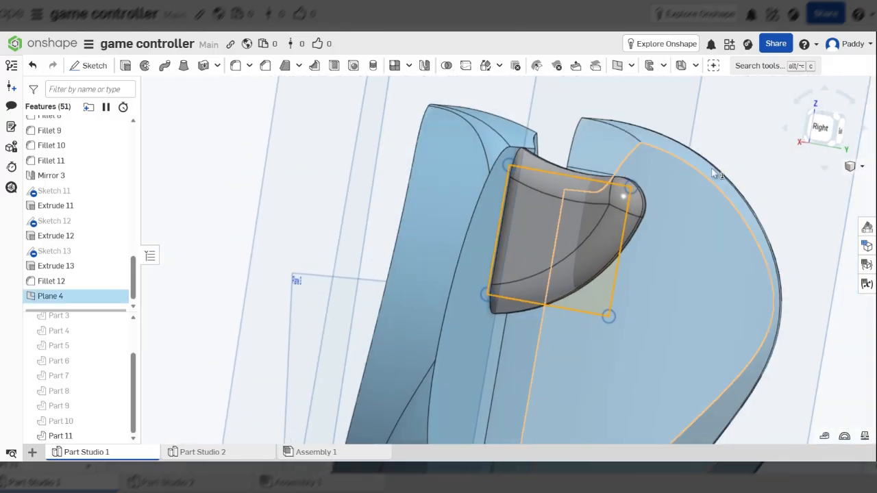
click(831, 130)
scroll(550, 143, up, 4)
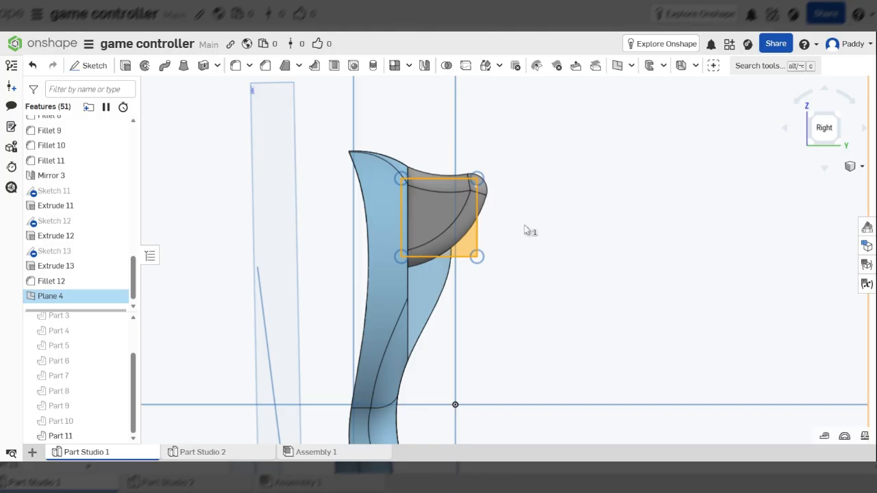
scroll(469, 213, up, 2)
right_drag(470, 215, 424, 208)
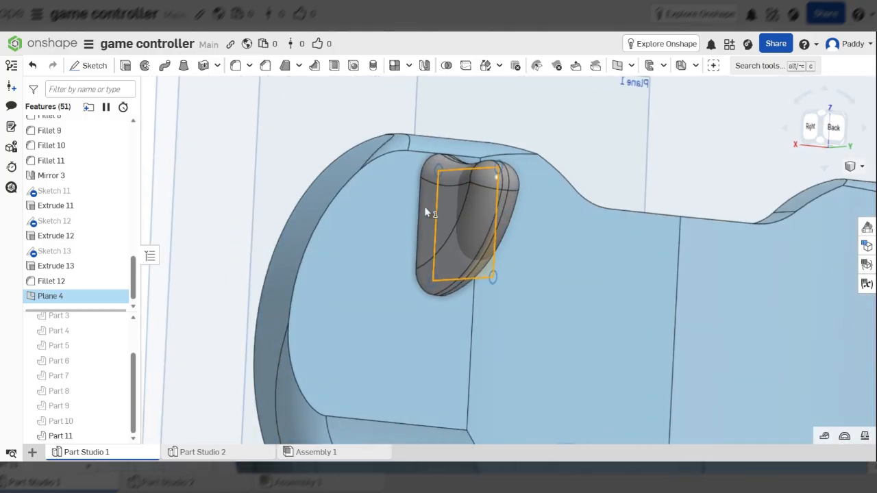
right_drag(546, 246, 465, 222)
scroll(397, 159, down, 5)
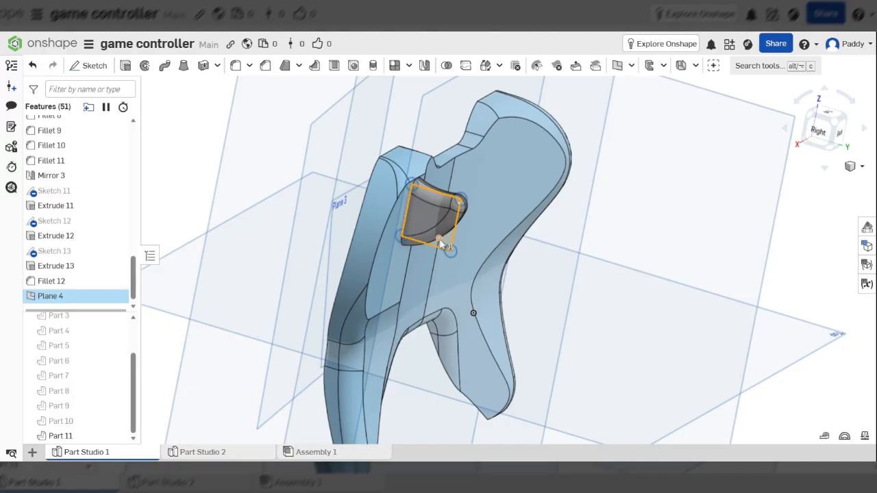
scroll(438, 233, down, 5)
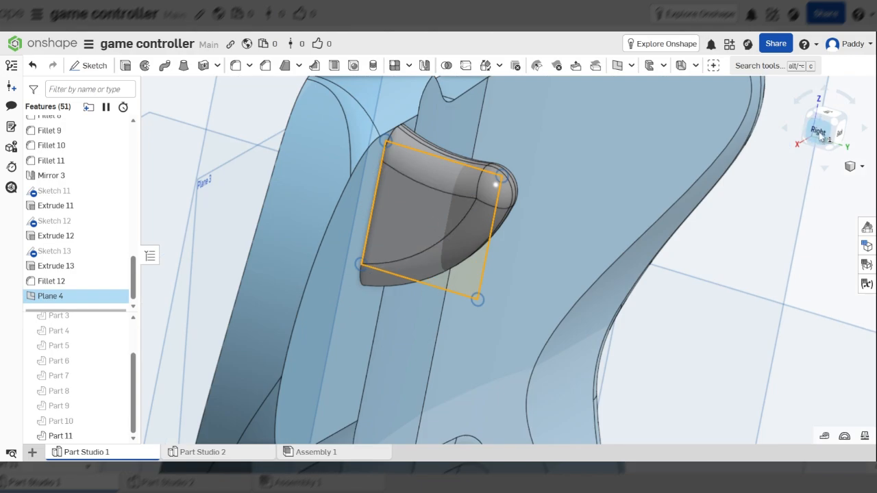
Step: Start a new sketch on the trigger's mid plane, viewed straight from the right side
click(820, 131)
scroll(532, 211, down, 4)
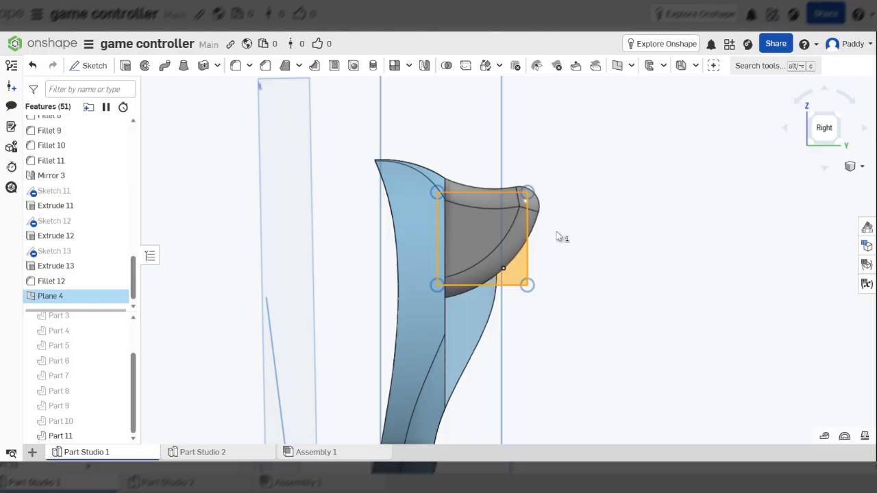
scroll(556, 255, down, 5)
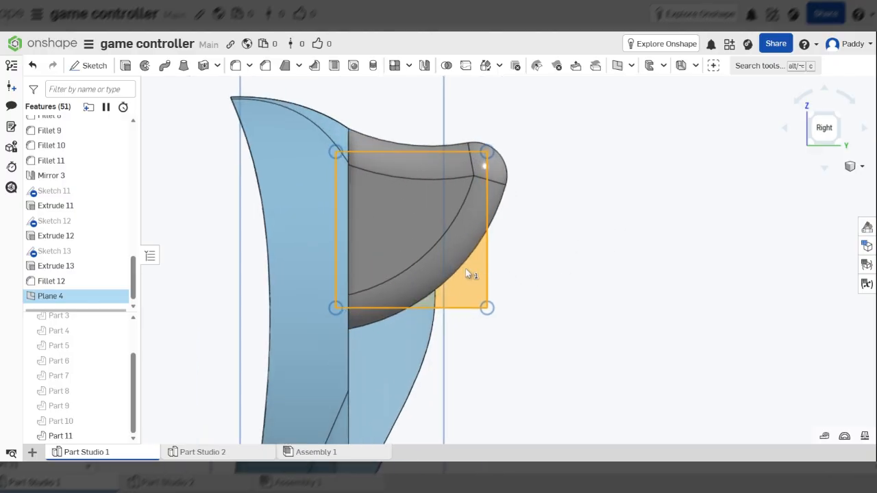
scroll(485, 290, up, 3)
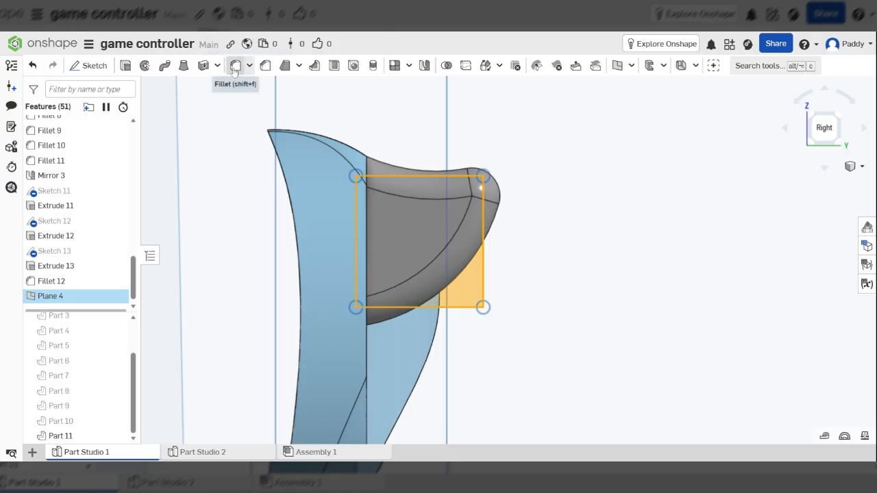
click(90, 65)
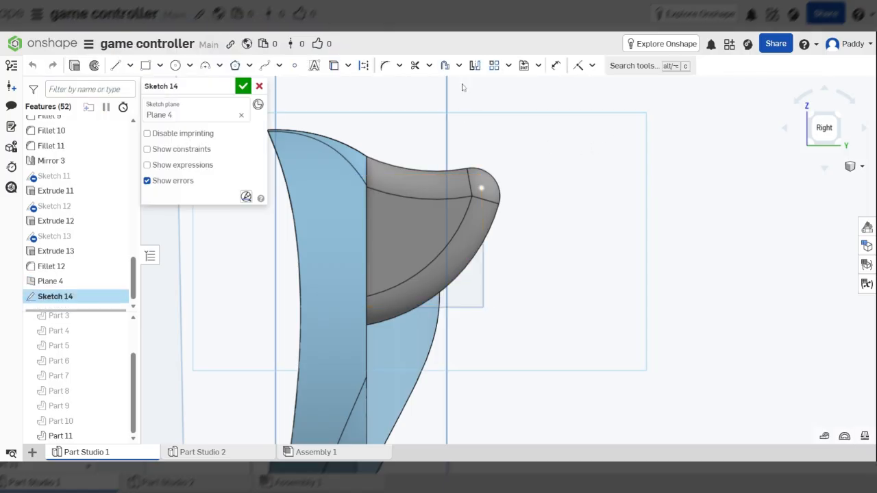
Step: Offset the trigger's upper edge, rounded tip and lower curved edge inward by 3.3 mm
click(444, 66)
scroll(421, 167, up, 3)
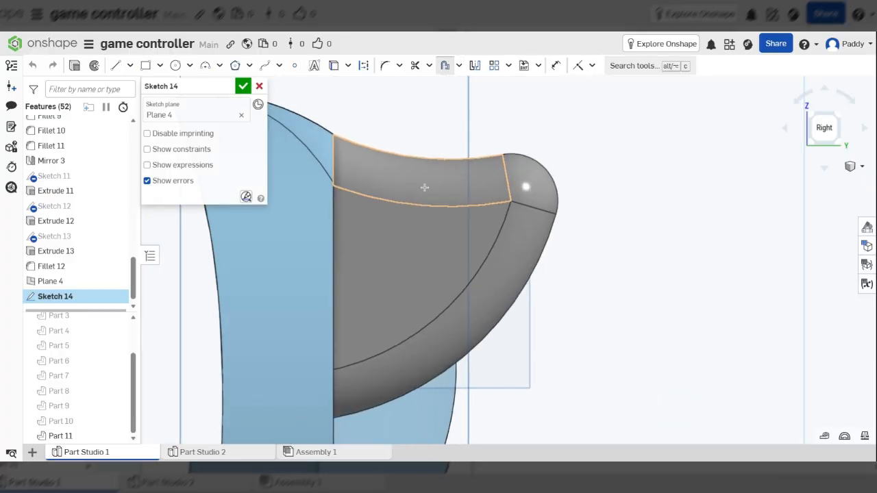
click(411, 156)
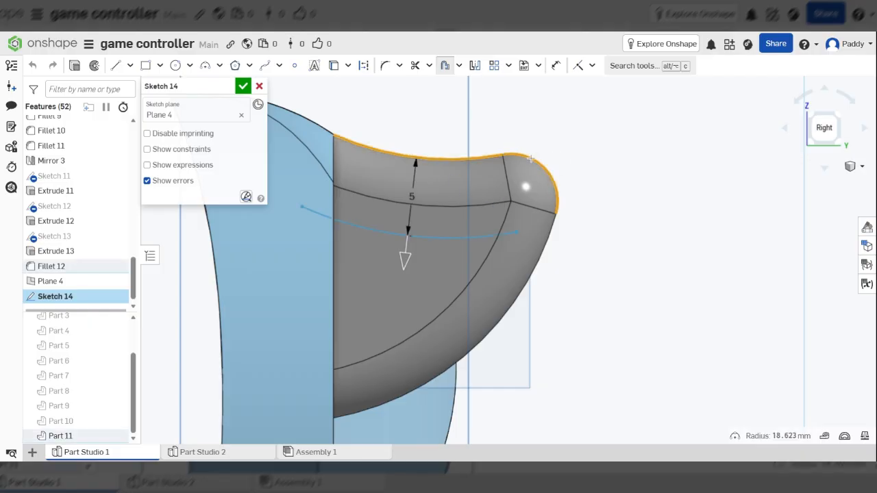
click(546, 251)
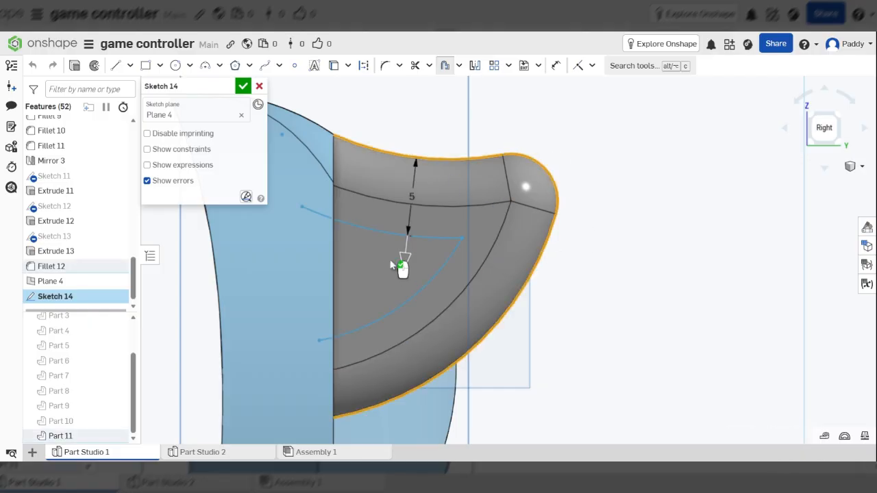
drag(392, 266, 538, 245)
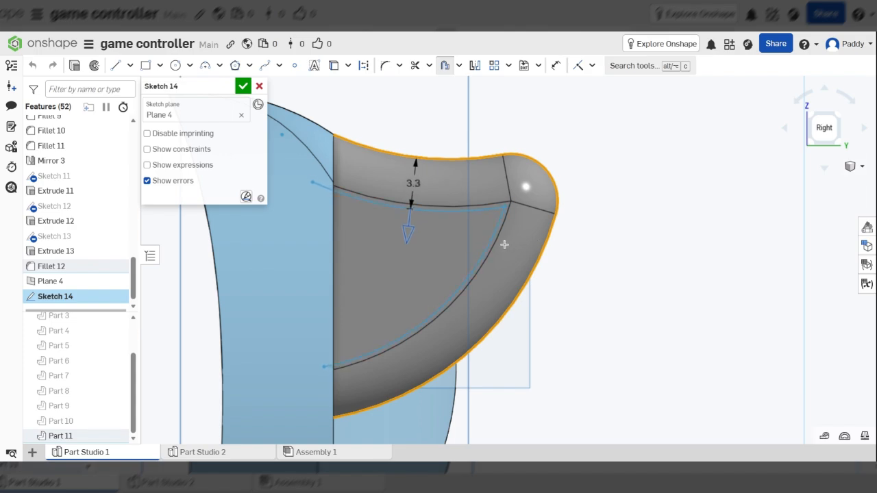
drag(504, 244, 507, 246)
scroll(513, 249, down, 2)
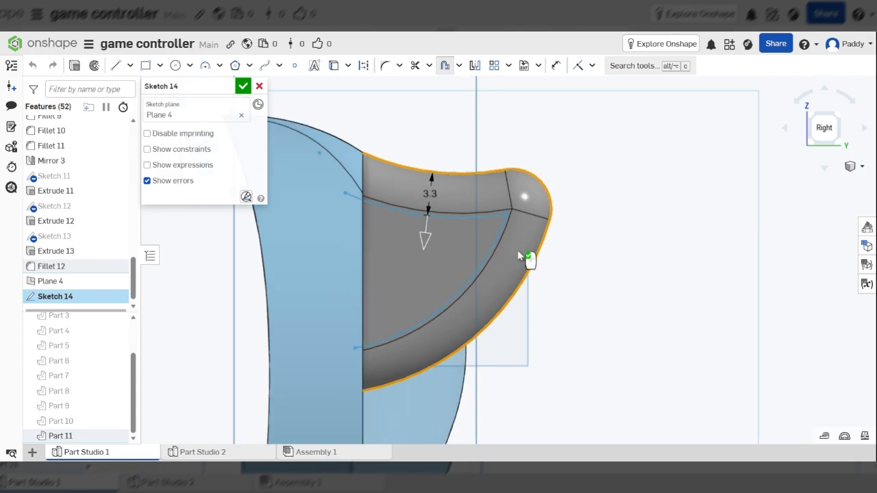
scroll(472, 261, up, 4)
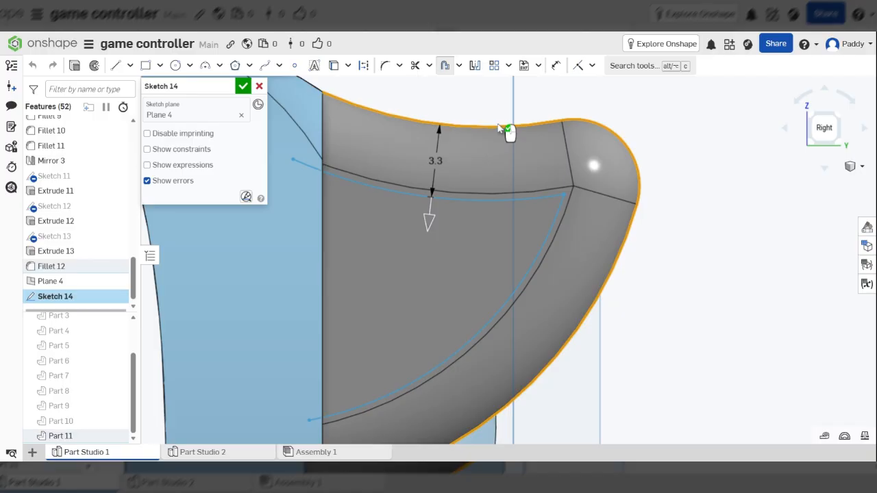
scroll(480, 141, down, 1)
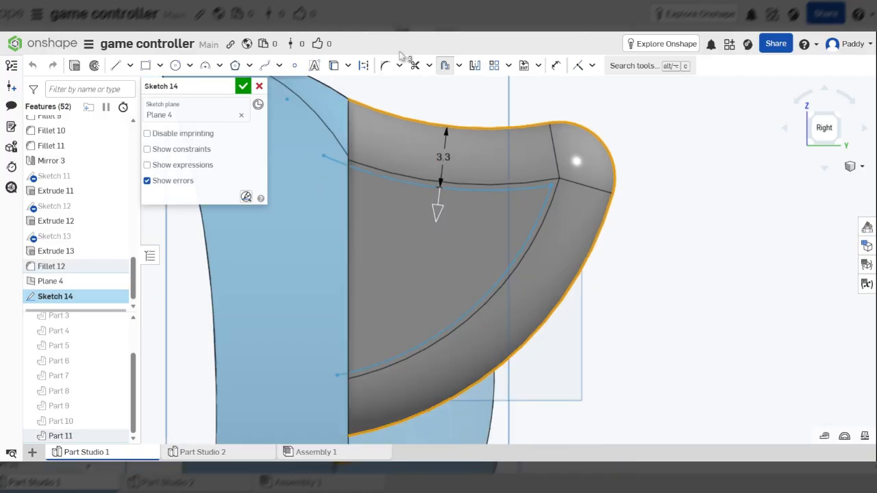
Step: Trim away the lower offset curve inside the trigger, keeping only the upper offset arc
click(415, 66)
drag(403, 222, 562, 328)
scroll(393, 321, down, 1)
scroll(466, 230, up, 1)
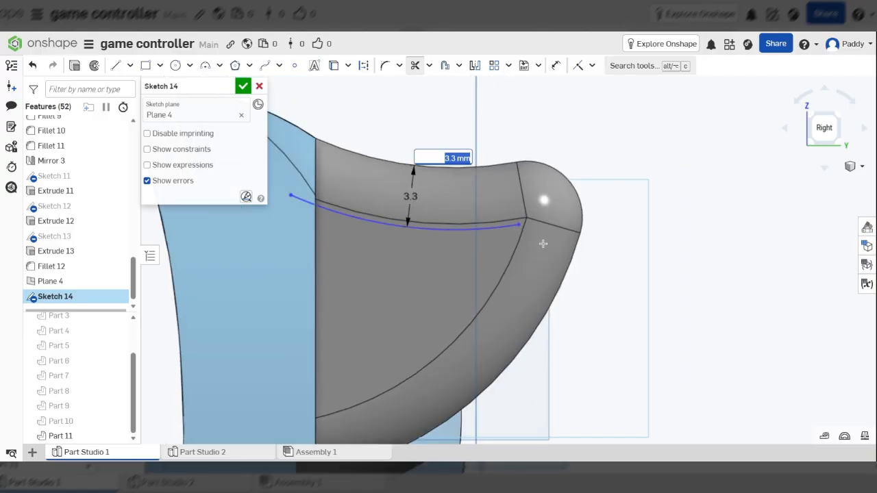
scroll(409, 152, down, 2)
scroll(407, 187, up, 1)
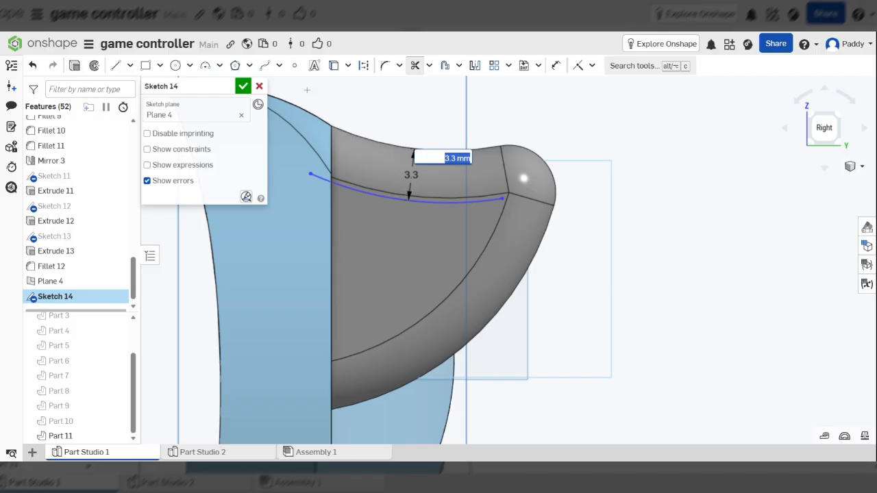
Step: Try to draw a tangent arc from the outer end of the 3.3 mm offset arc, curving down just past the trigger's lower edge
click(219, 66)
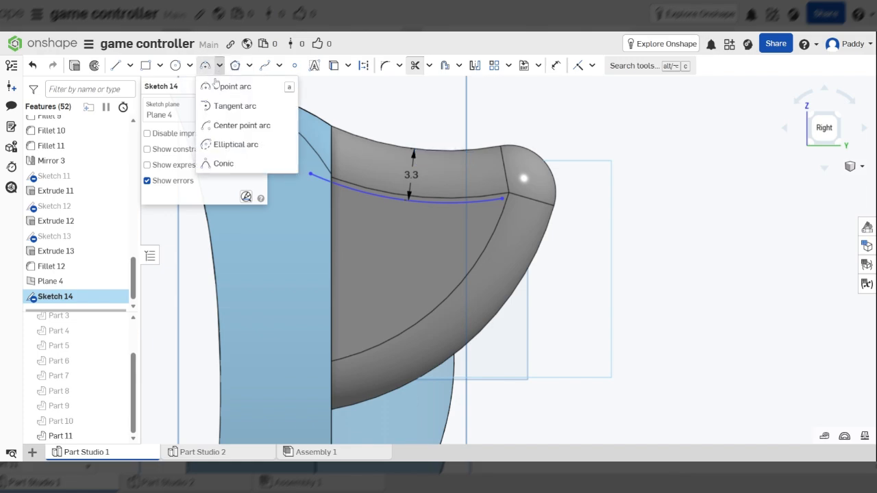
click(249, 110)
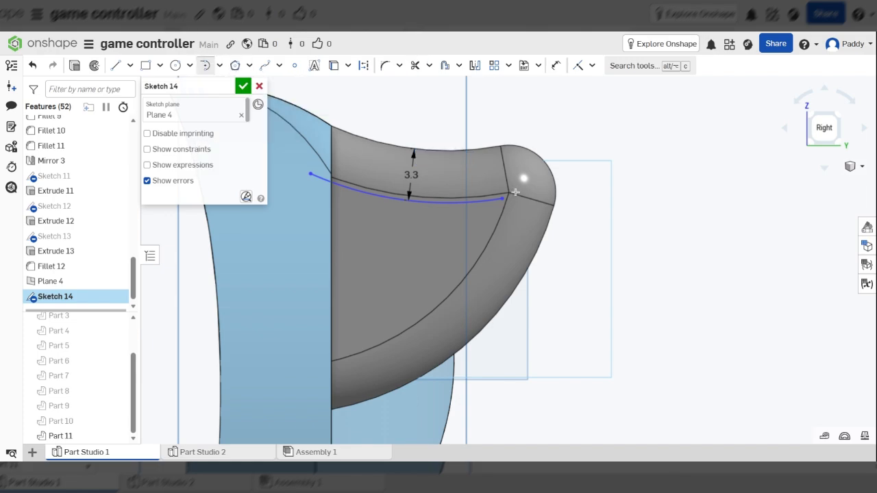
scroll(515, 192, up, 3)
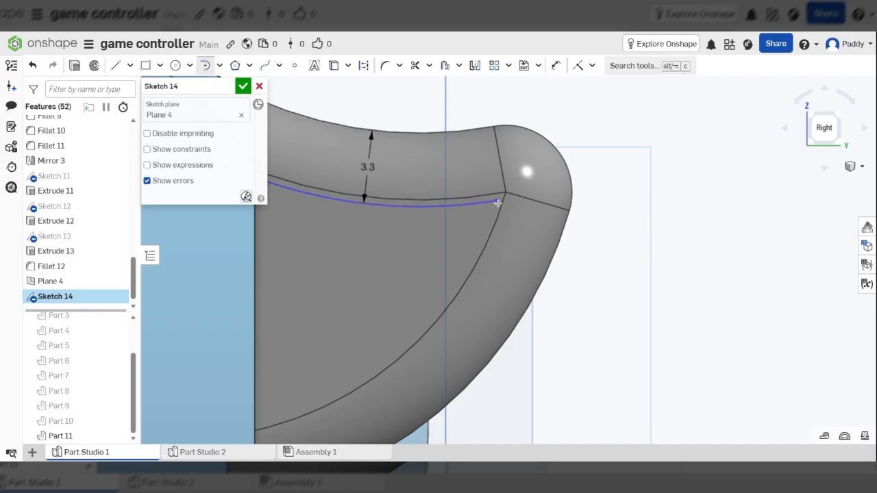
click(497, 203)
scroll(579, 99, down, 4)
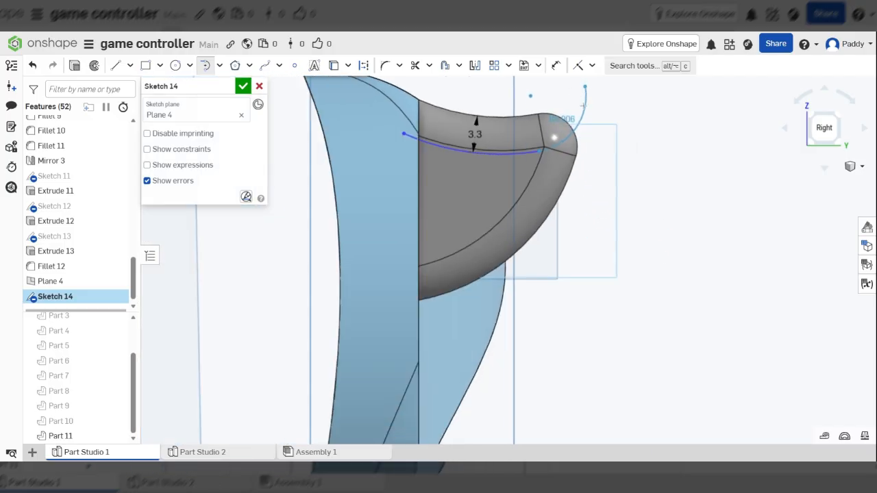
scroll(585, 176, up, 2)
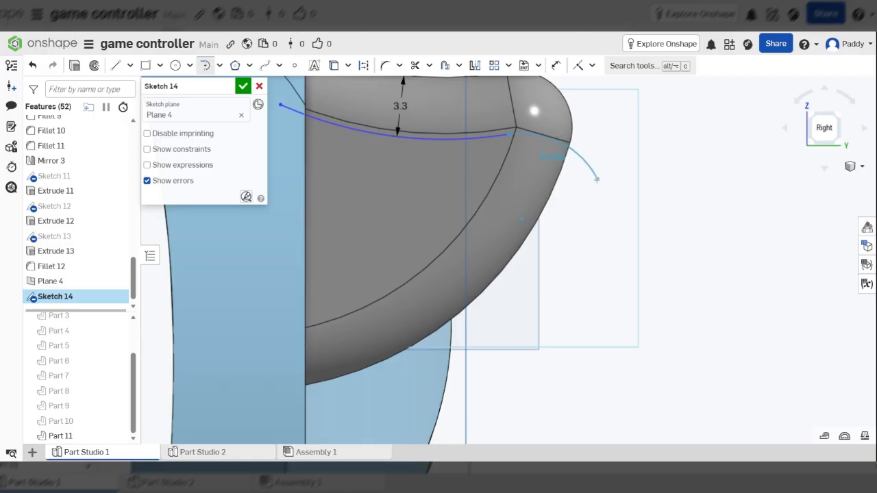
click(558, 196)
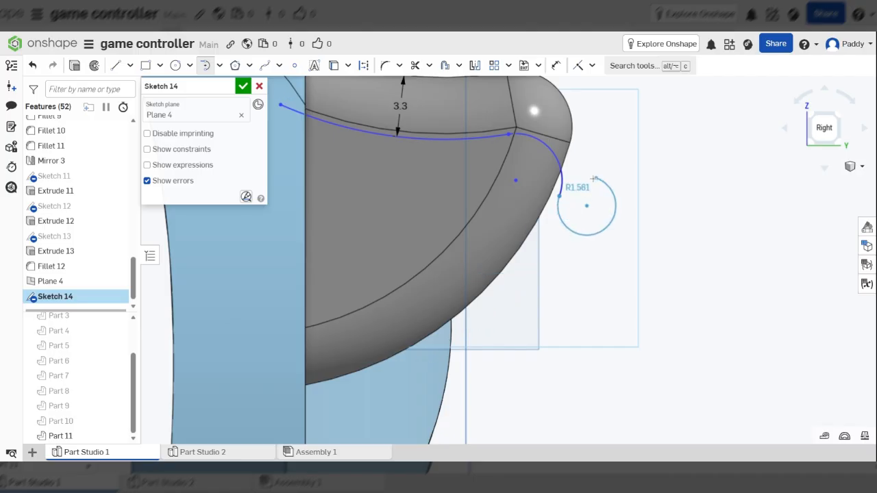
key(Escape)
key(ctrl+z)
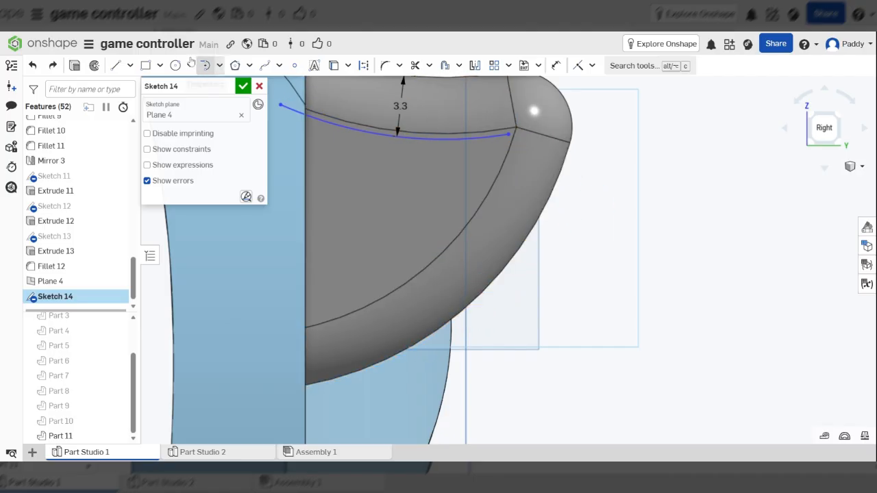
Step: Draw a tangent arc from the offset arc's outer end, curving down and outward beyond the trigger's rounded tip
click(204, 65)
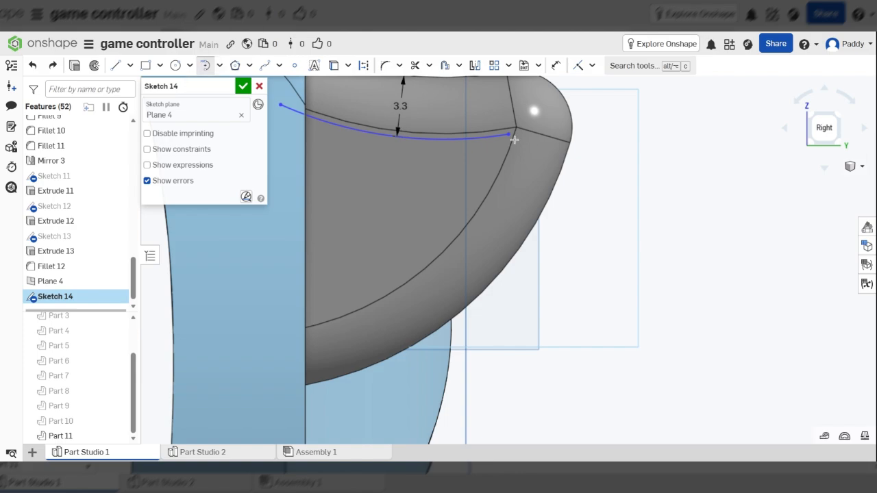
click(587, 188)
click(587, 188)
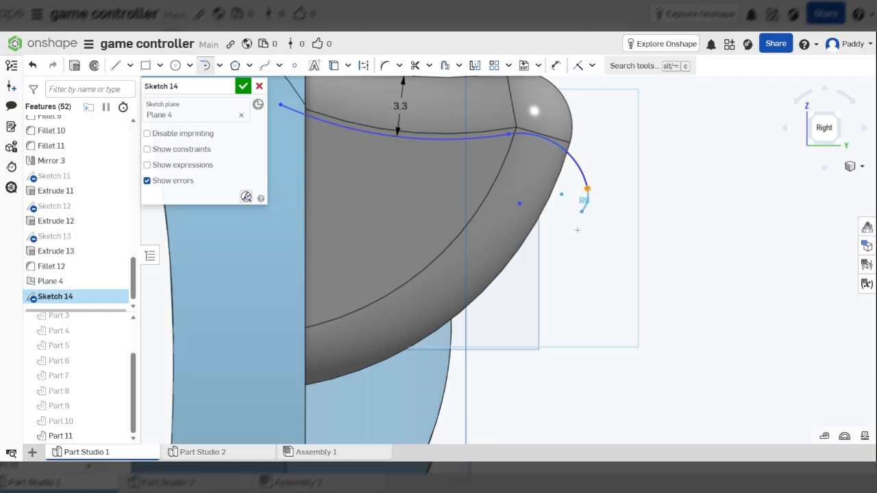
Step: Continue with two tangent arcs of about 5.9 mm and 55 mm radius down to the controller body, and shift their shared point slightly downward
scroll(569, 212, down, 3)
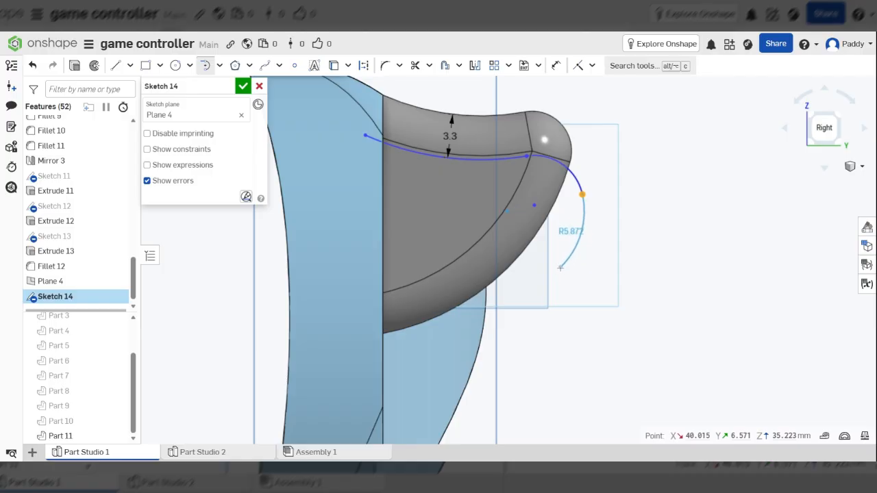
click(557, 268)
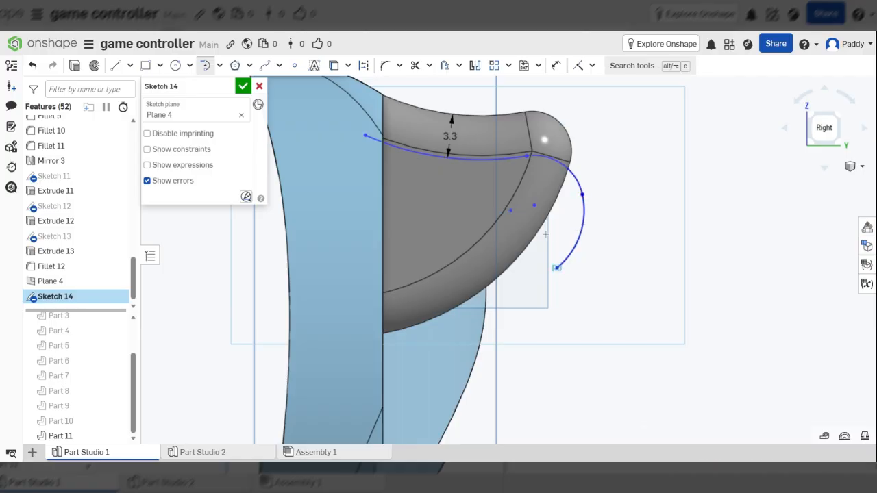
scroll(546, 234, down, 3)
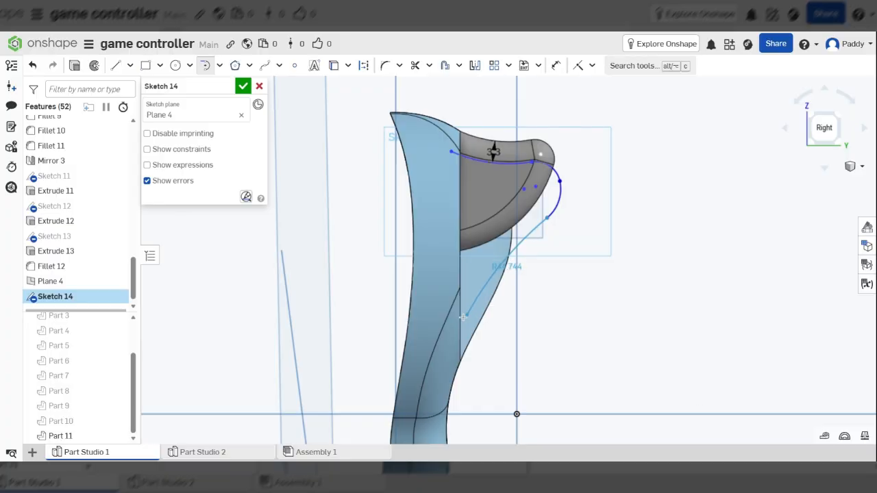
scroll(461, 329, up, 5)
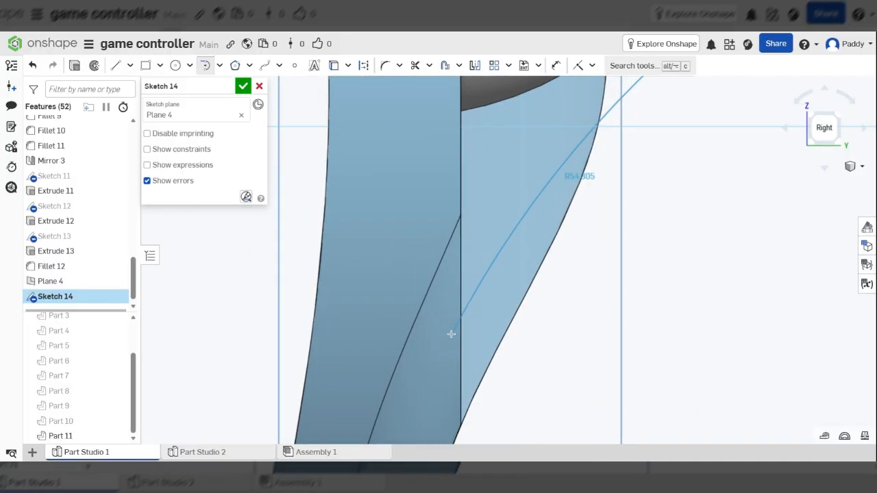
click(451, 332)
scroll(505, 221, down, 3)
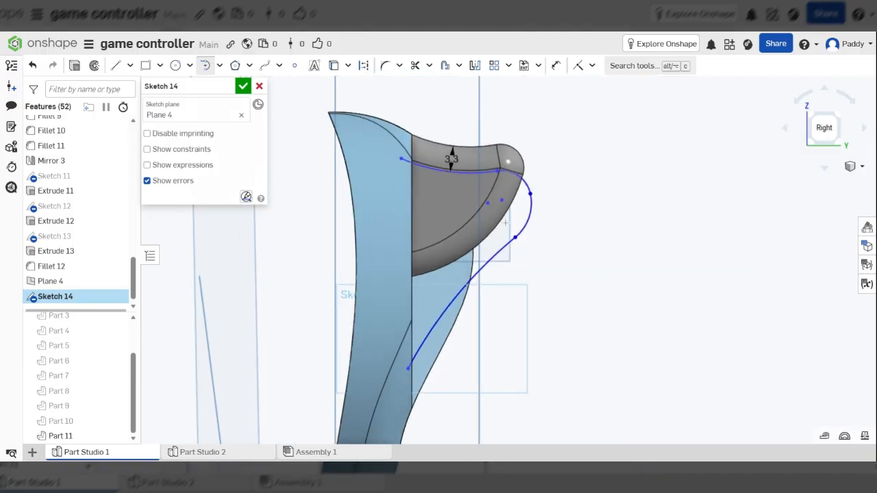
scroll(505, 222, up, 3)
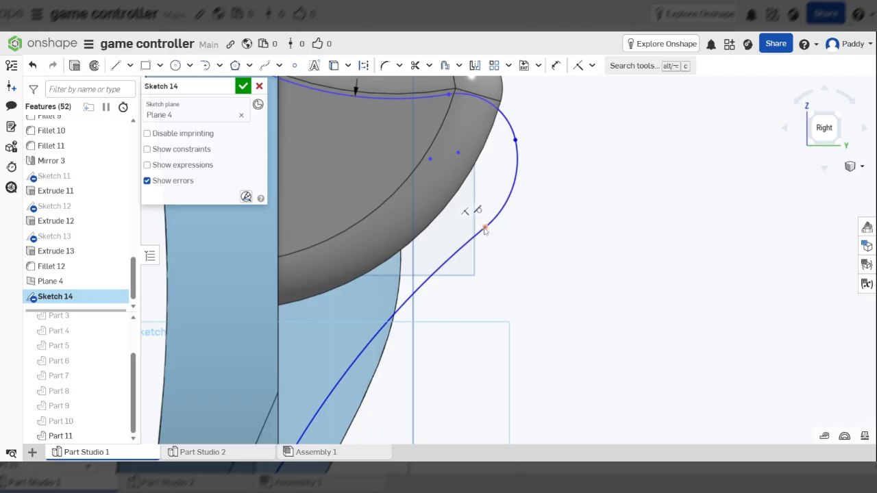
drag(484, 230, 485, 241)
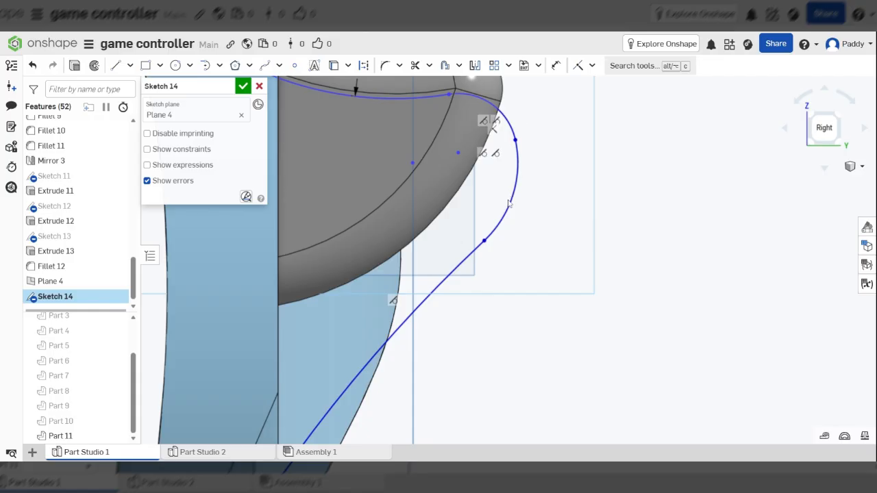
Step: Trim away the two lower tangent arcs, keeping only the arc that curves around the trigger's tip
scroll(508, 204, down, 3)
scroll(469, 213, up, 3)
scroll(470, 213, down, 2)
click(415, 67)
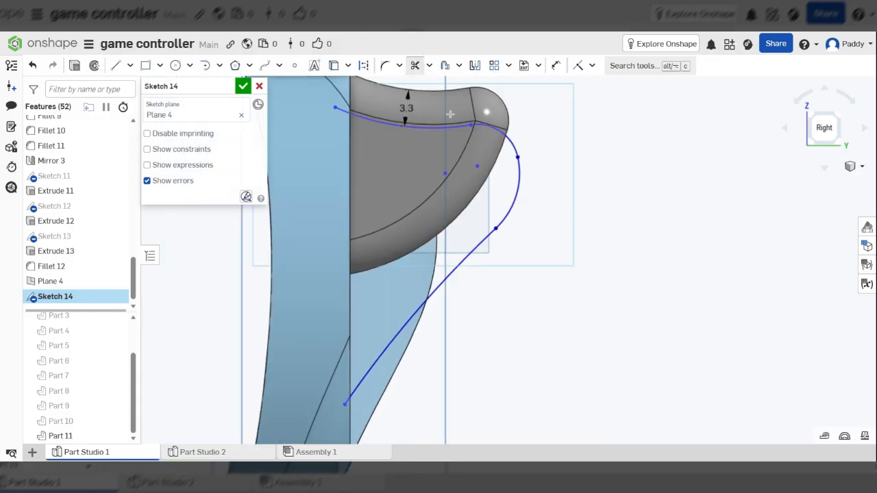
mouse_move(411, 285)
mouse_down()
mouse_move(504, 240)
mouse_move(504, 218)
mouse_up()
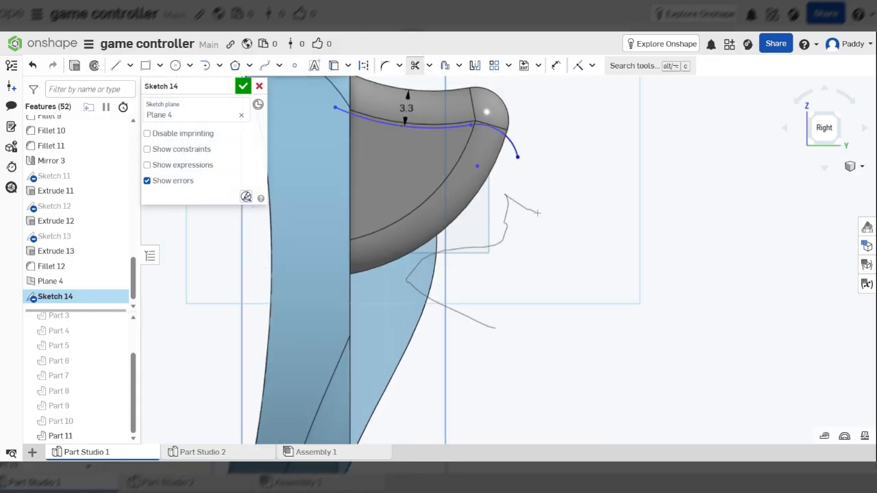
Step: Offset the trigger's lower curved edge outward by 3.1 mm and stretch the tip arc's free end across the offset curve
scroll(470, 201, up, 2)
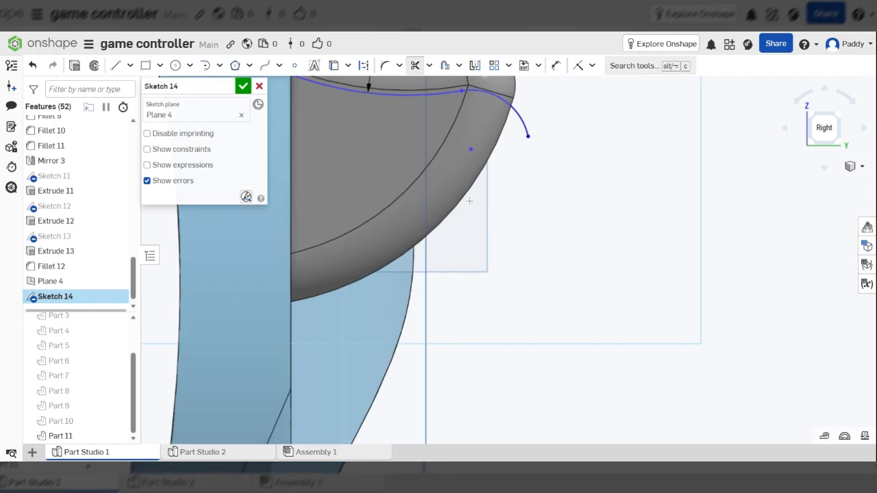
click(445, 66)
click(429, 235)
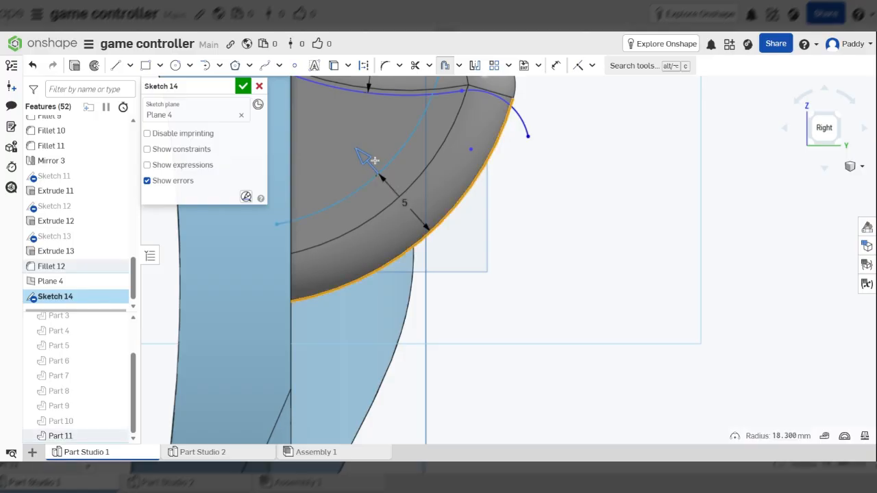
drag(407, 186, 463, 248)
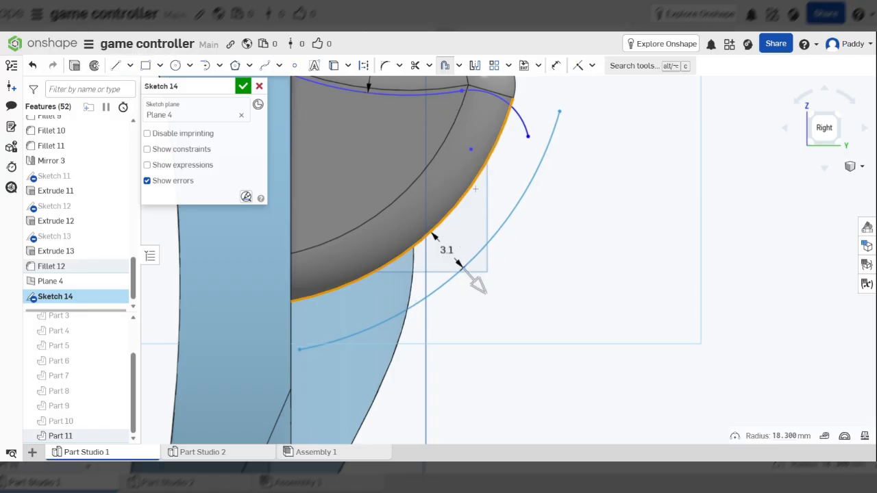
click(759, 214)
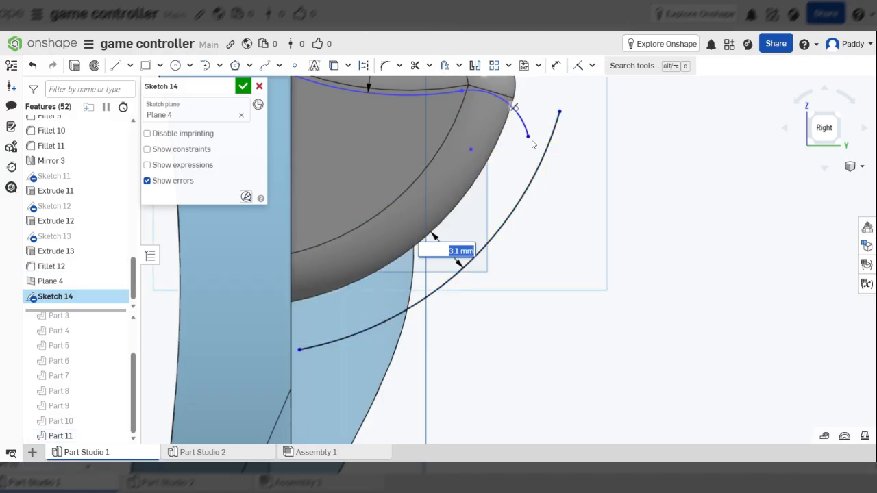
drag(541, 163, 546, 177)
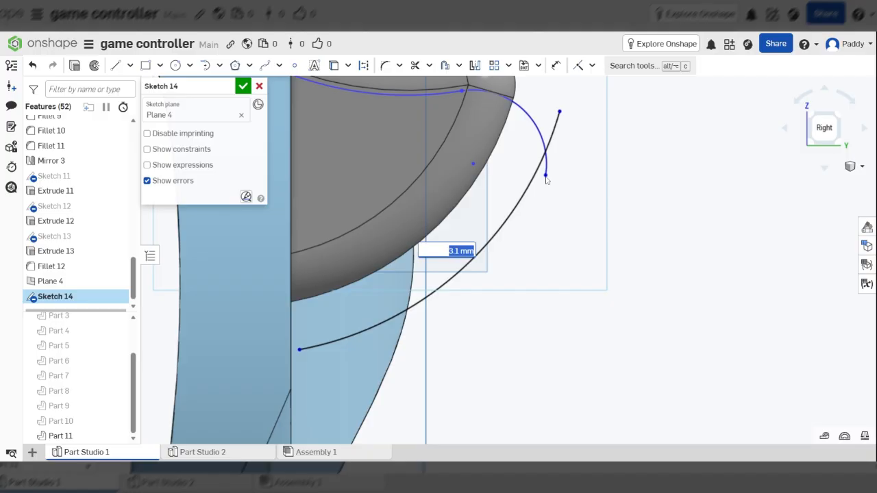
Step: Draw a line about 2.2 mm long from the offset curve's lower end, tangent to it, into the controller body
click(115, 65)
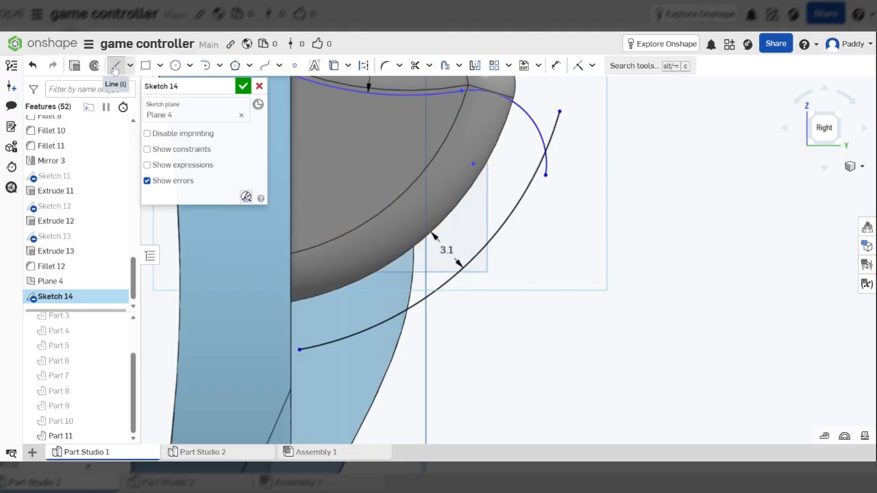
click(300, 350)
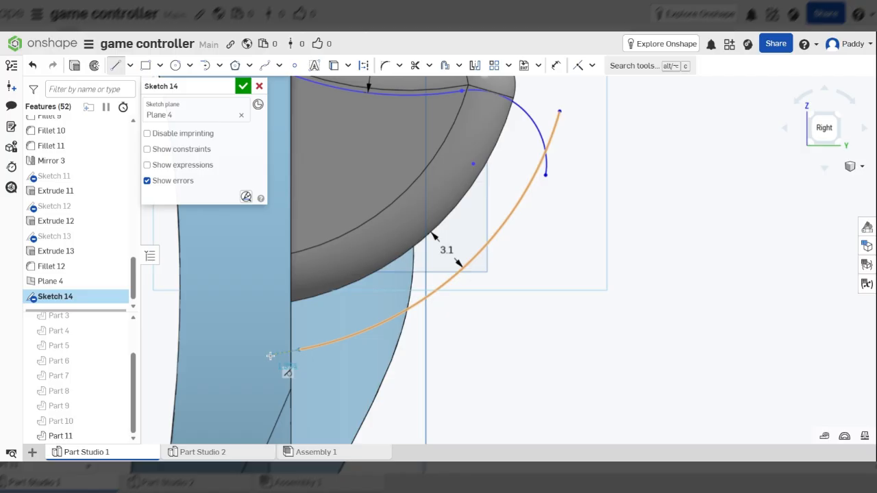
scroll(270, 348, down, 3)
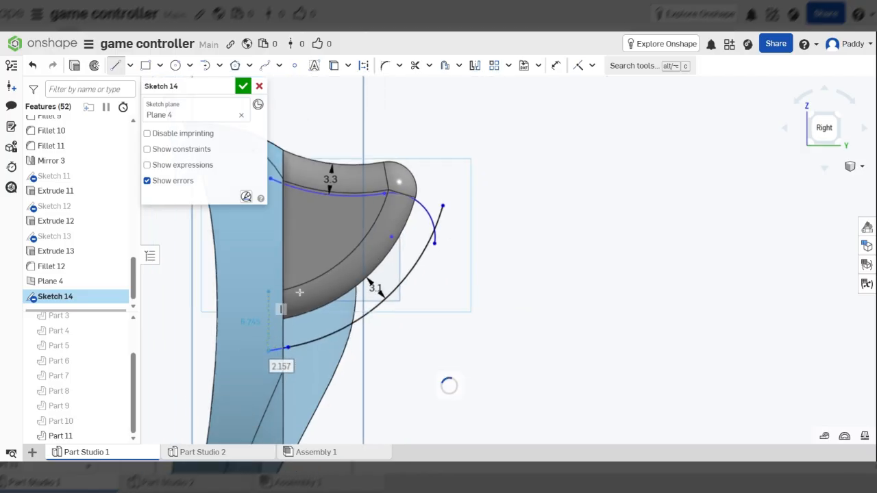
scroll(299, 292, up, 5)
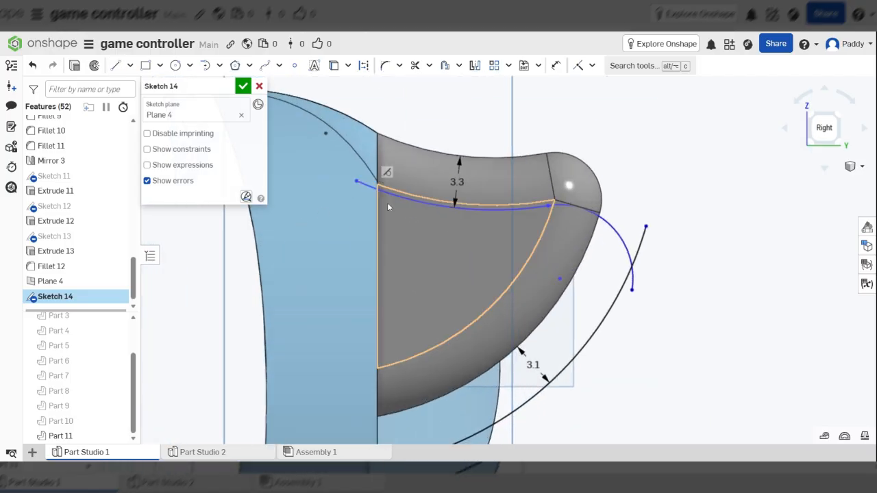
Step: Project the controller body's edge that appears vertical behind the trigger into the sketch, closing the profile on that side
scroll(383, 198, up, 3)
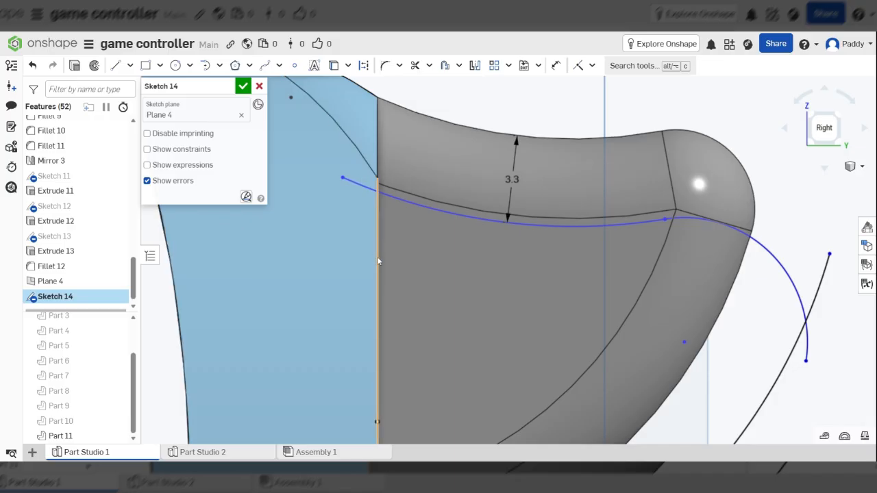
scroll(379, 260, down, 4)
mouse_move(378, 259)
right_down()
mouse_move(364, 254)
mouse_move(368, 260)
right_up()
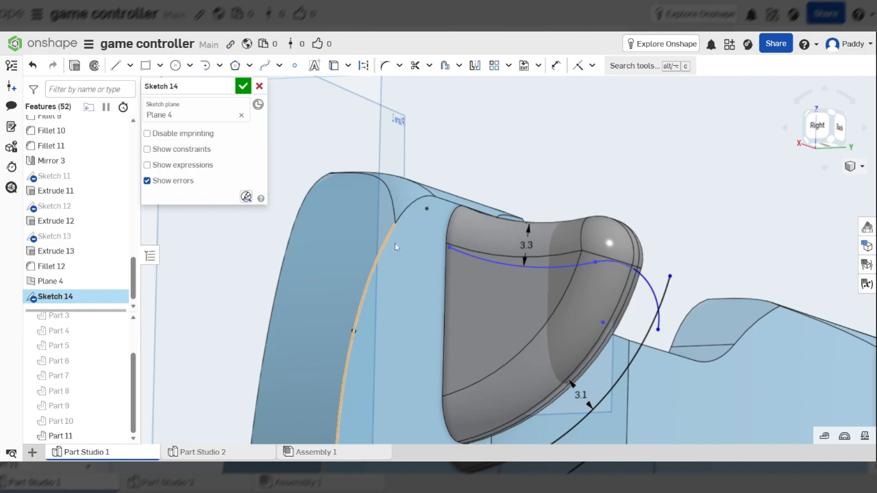
scroll(416, 259, down, 3)
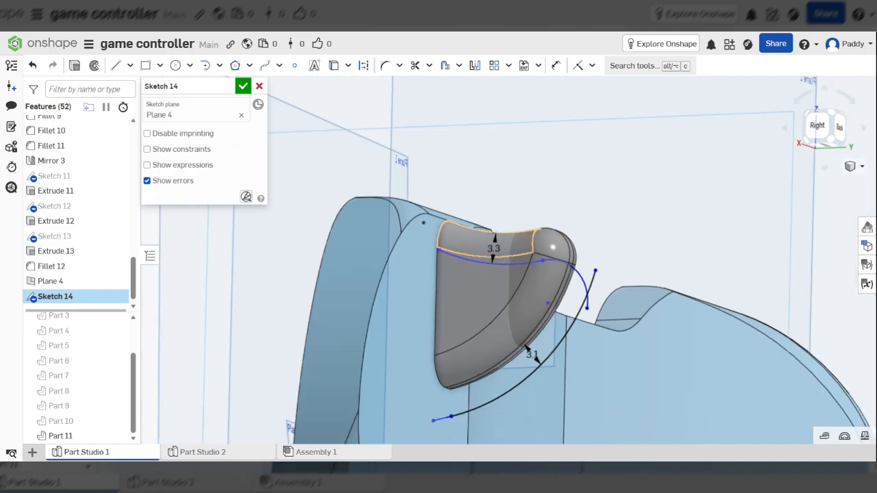
click(817, 127)
scroll(520, 226, up, 5)
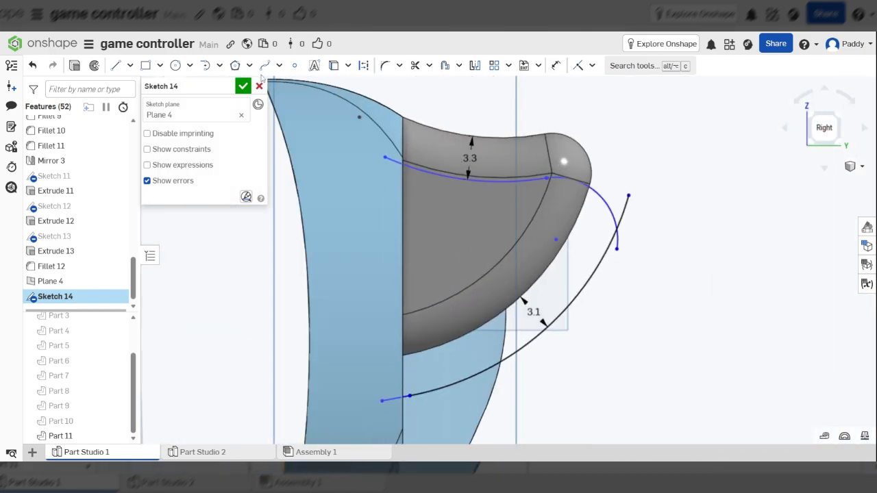
scroll(415, 261, up, 4)
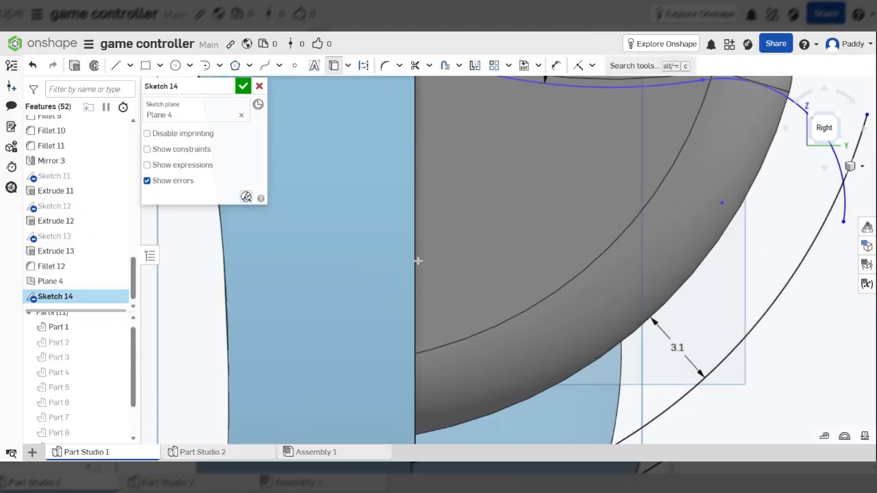
scroll(417, 260, down, 4)
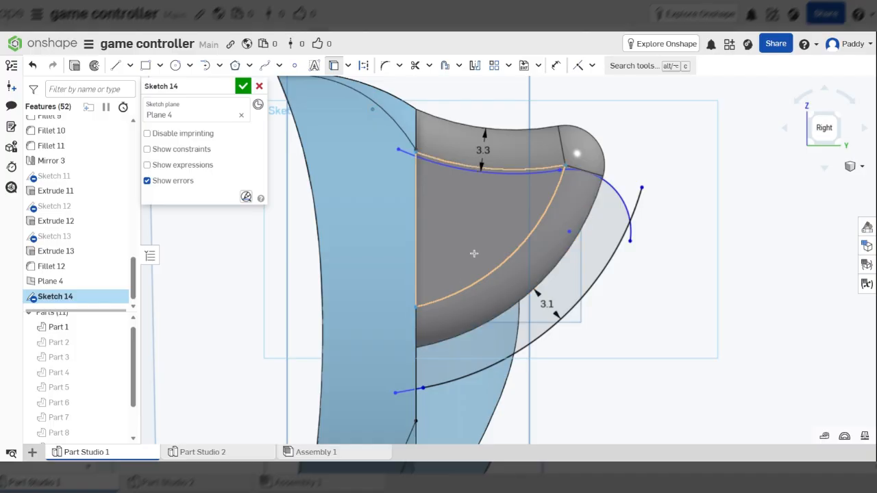
scroll(415, 330, up, 3)
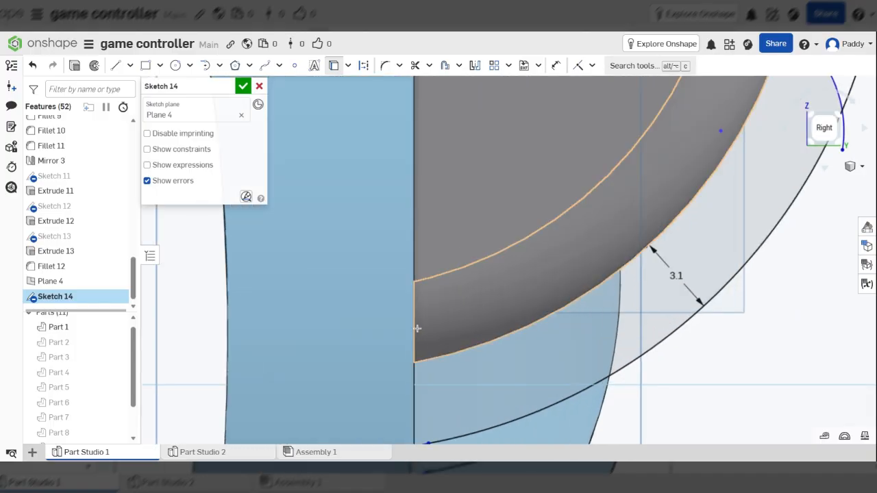
scroll(472, 294, down, 3)
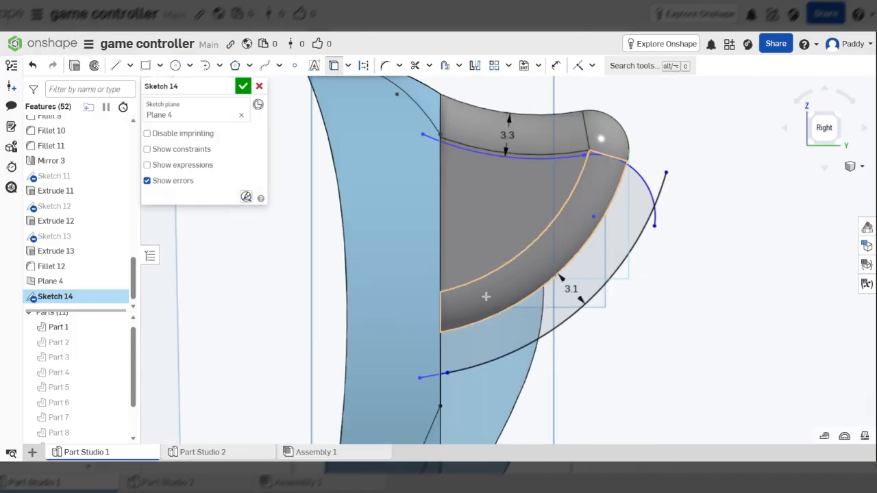
Step: Trim the upper offset curve and the lower tangent line where they extend past the projected controller body edge
scroll(423, 151, up, 3)
scroll(423, 151, up, 3)
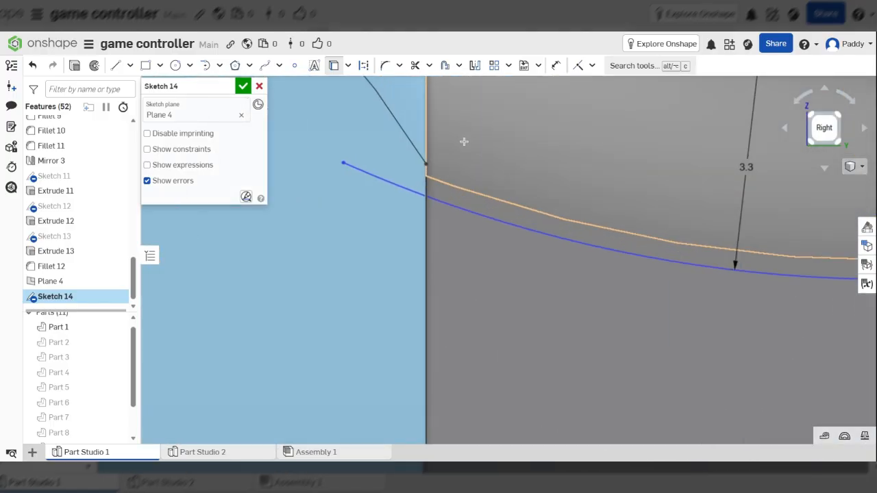
click(415, 66)
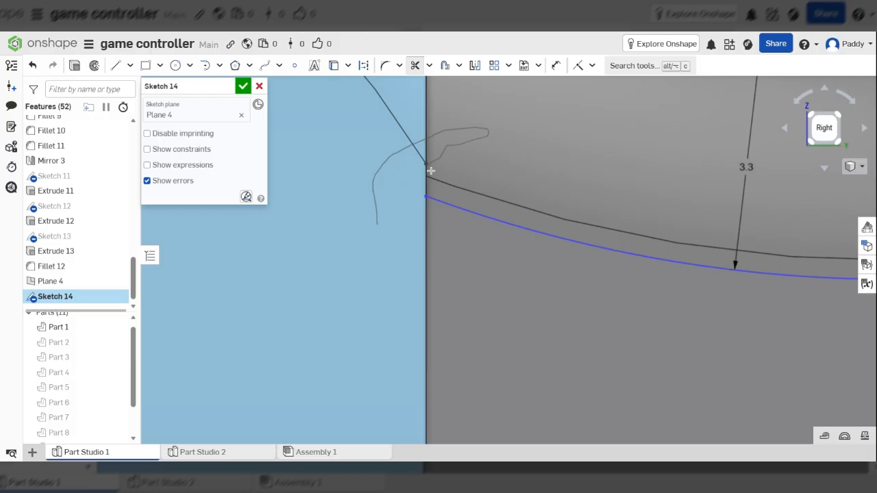
drag(430, 155, 439, 148)
scroll(404, 139, down, 6)
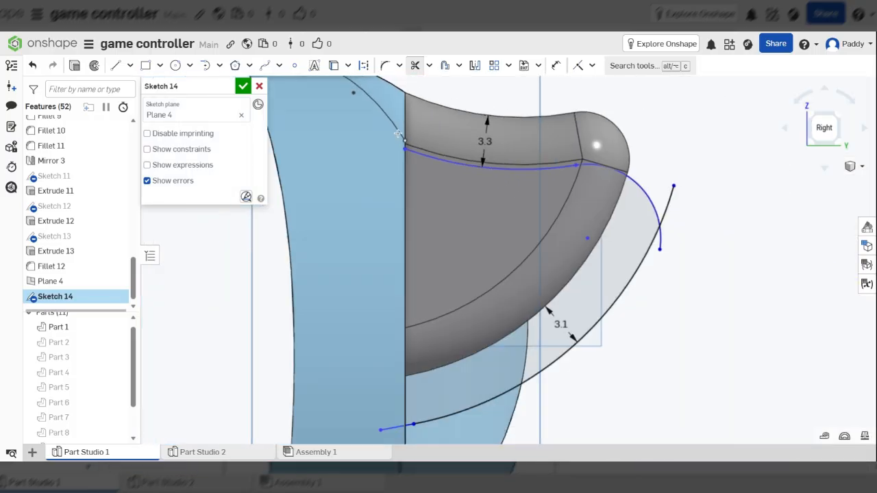
scroll(408, 365, up, 3)
drag(356, 275, 399, 334)
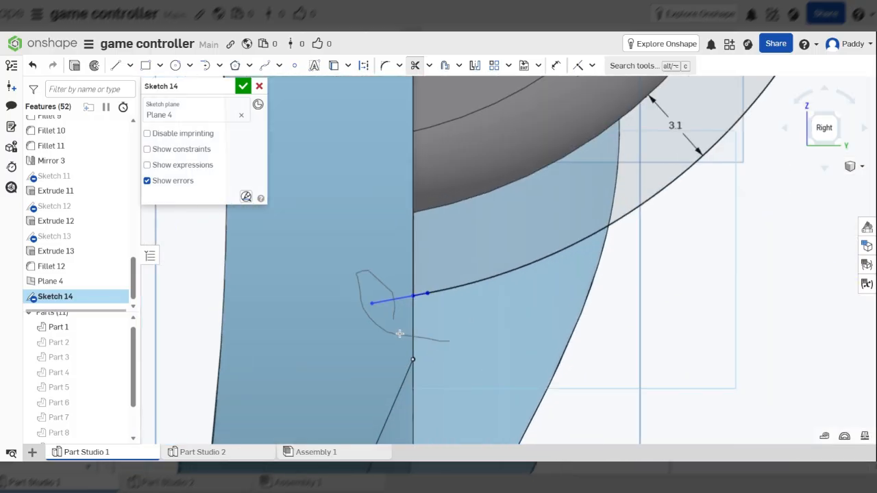
Step: Trim the overlapping ends of the tip arc and the lower offset curve back to their crossing point
scroll(392, 364, down, 3)
scroll(534, 214, up, 5)
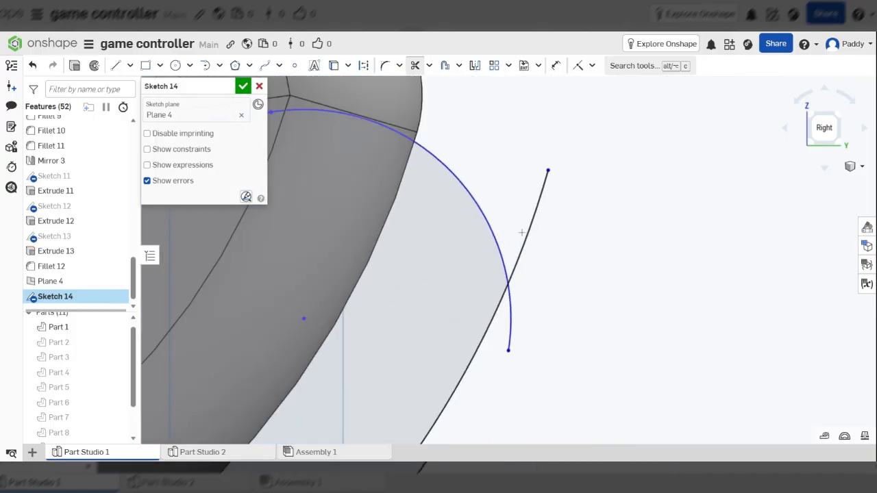
scroll(519, 170, down, 5)
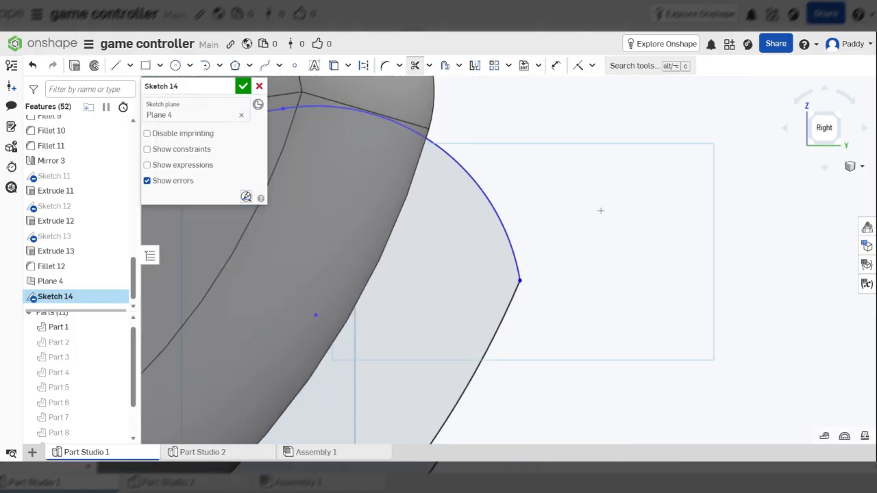
Step: Fillet the corner between the tip arc and the lower offset curve with a radius of about 3.5 mm
click(384, 65)
scroll(627, 253, up, 3)
click(553, 212)
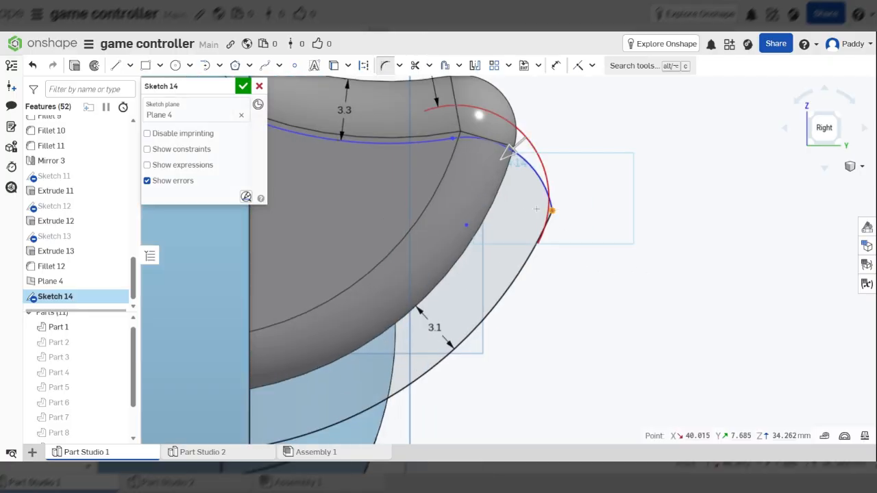
click(531, 157)
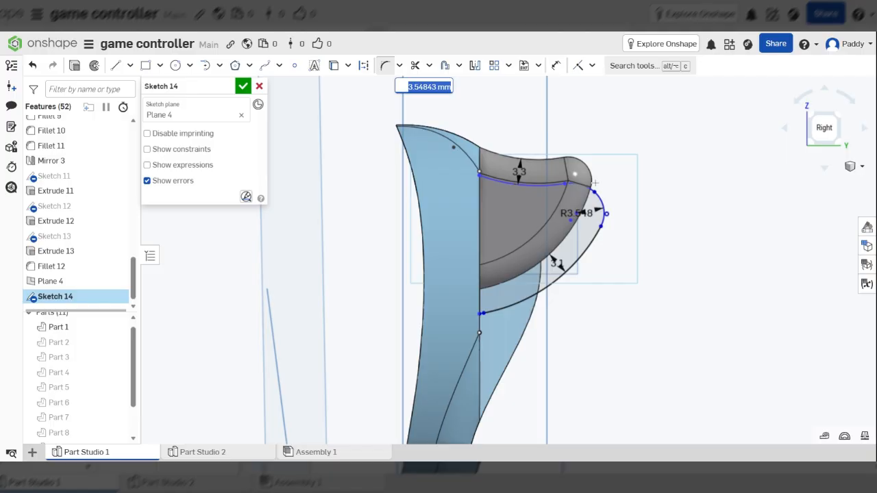
mouse_move(654, 208)
right_down()
mouse_move(609, 208)
mouse_move(646, 217)
right_up()
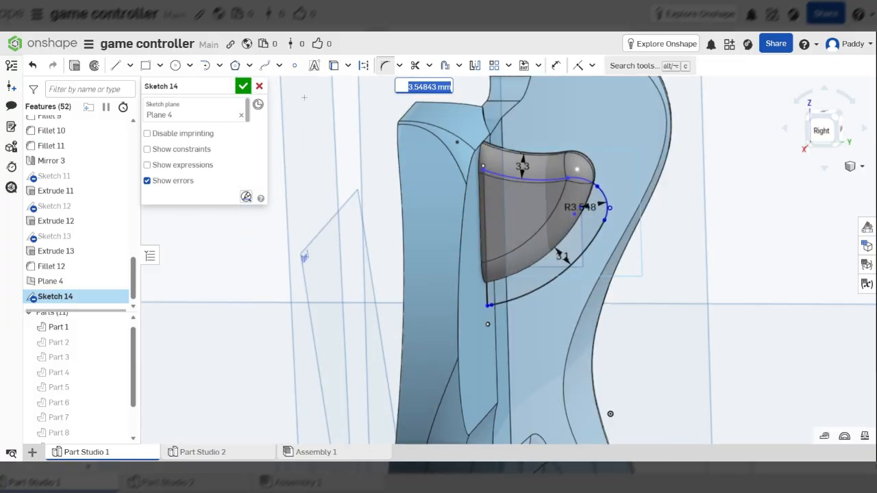
Step: Extrude the closed trigger profile as a new solid, symmetric about the sketch plane
click(79, 68)
scroll(504, 192, down, 3)
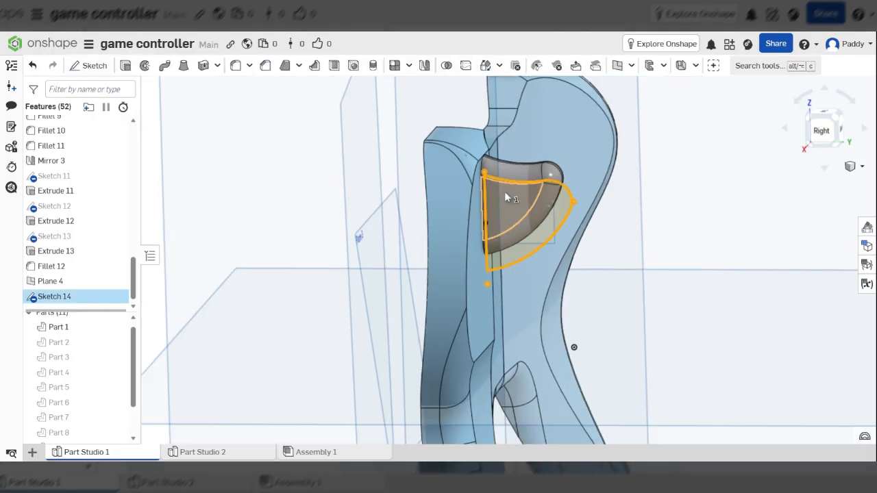
right_drag(563, 203, 500, 204)
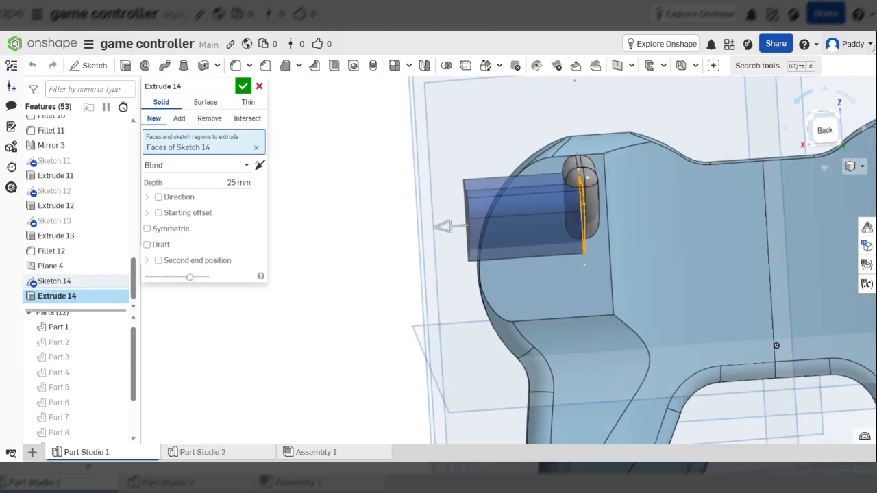
click(830, 126)
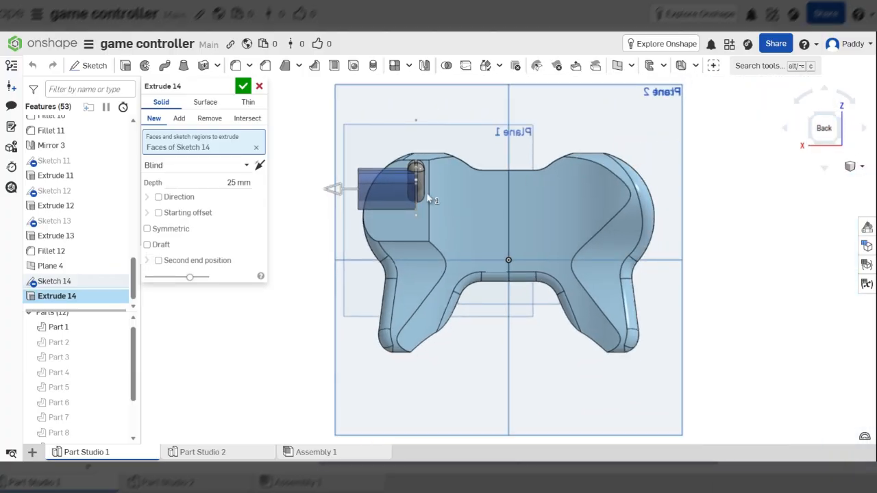
scroll(431, 199, up, 3)
scroll(485, 183, down, 1)
scroll(485, 183, up, 3)
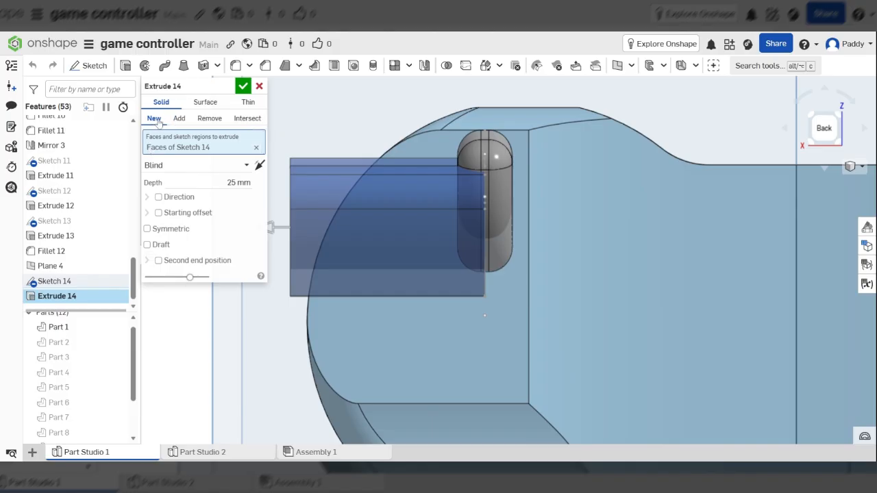
click(161, 233)
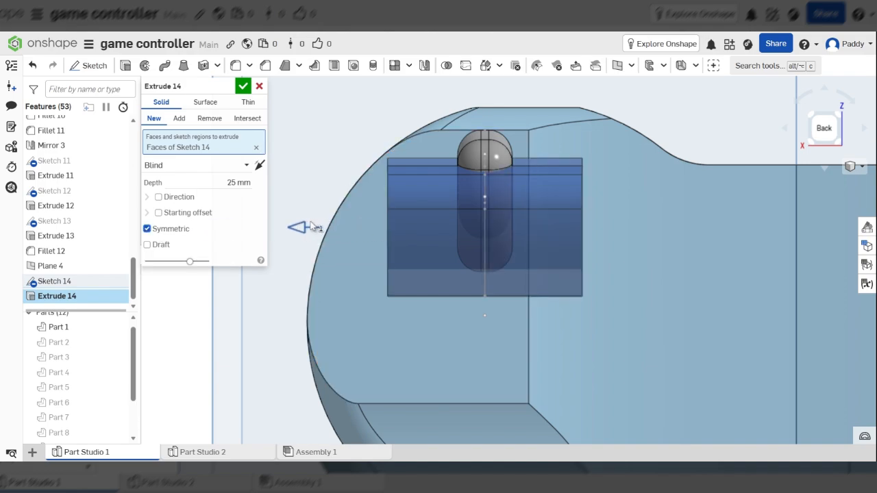
Step: Set the symmetric extrusion's total depth to 15 mm and accept the feature
drag(312, 227, 410, 224)
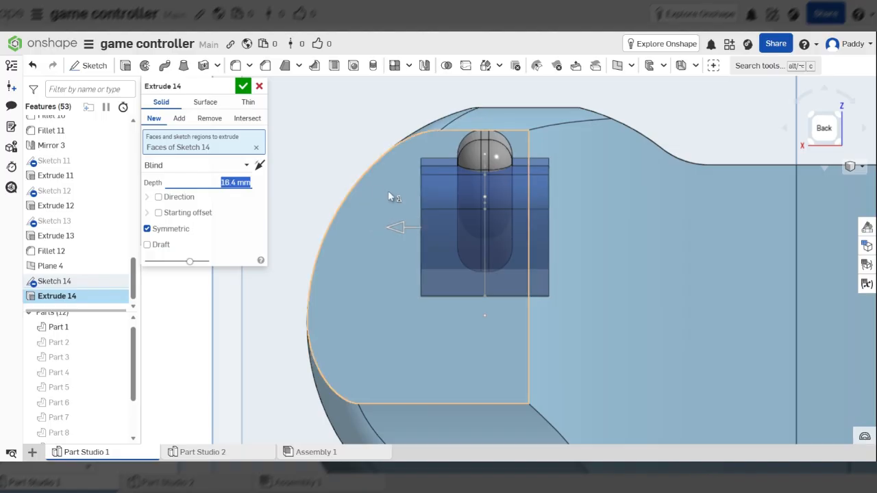
mouse_move(388, 193)
right_down()
mouse_move(399, 208)
mouse_move(402, 182)
mouse_move(387, 190)
right_up()
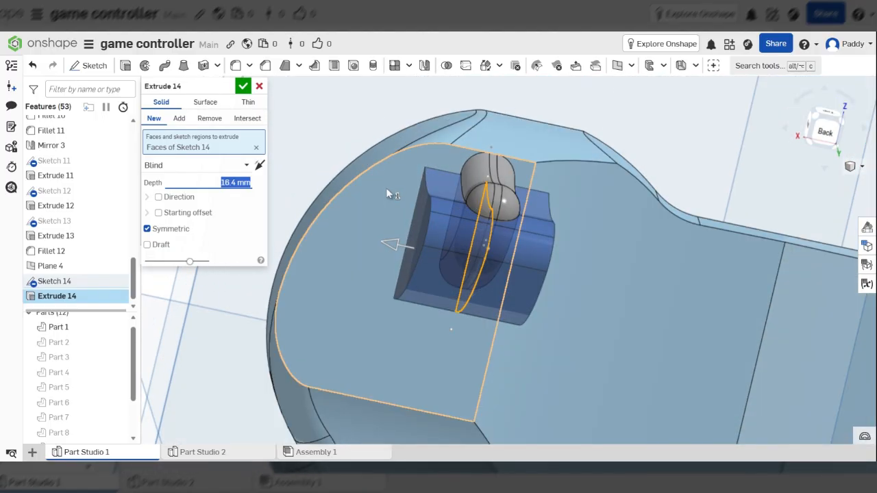
text(1)
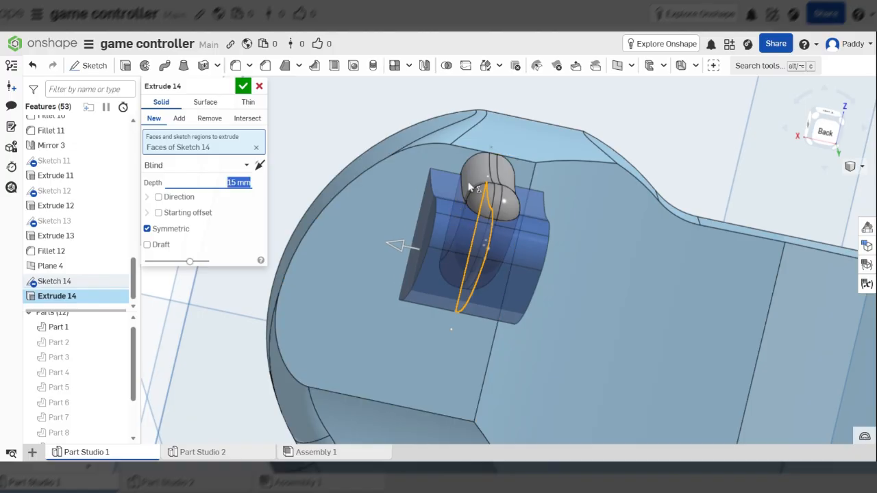
click(245, 89)
Step: Examine from the side how the extruded block's outline sits against the trigger and the controller body
scroll(346, 156, down, 5)
right_drag(606, 269, 644, 199)
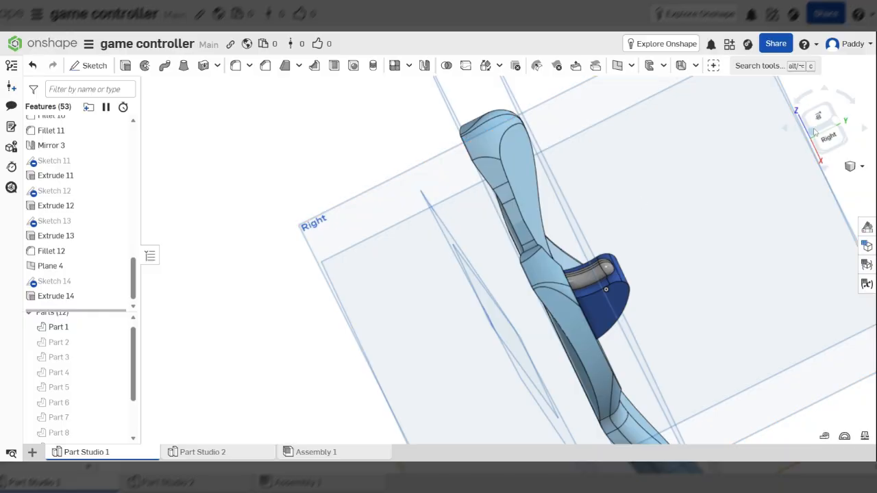
click(828, 136)
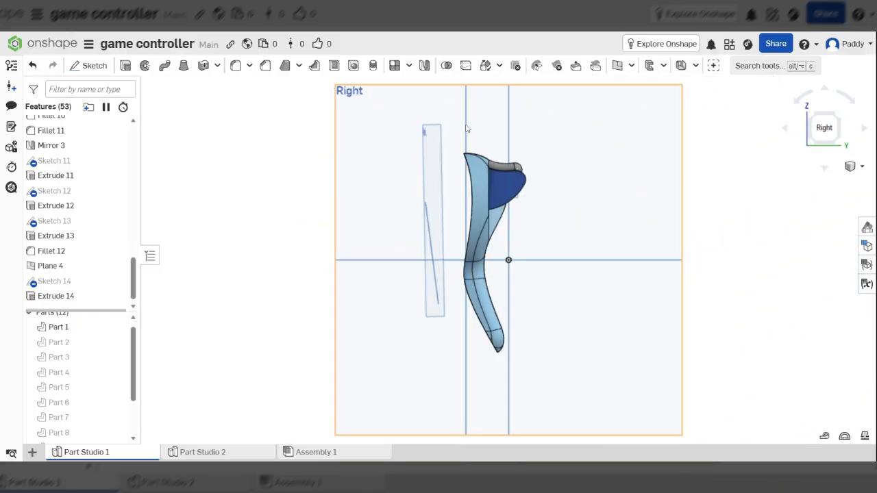
scroll(511, 161, up, 5)
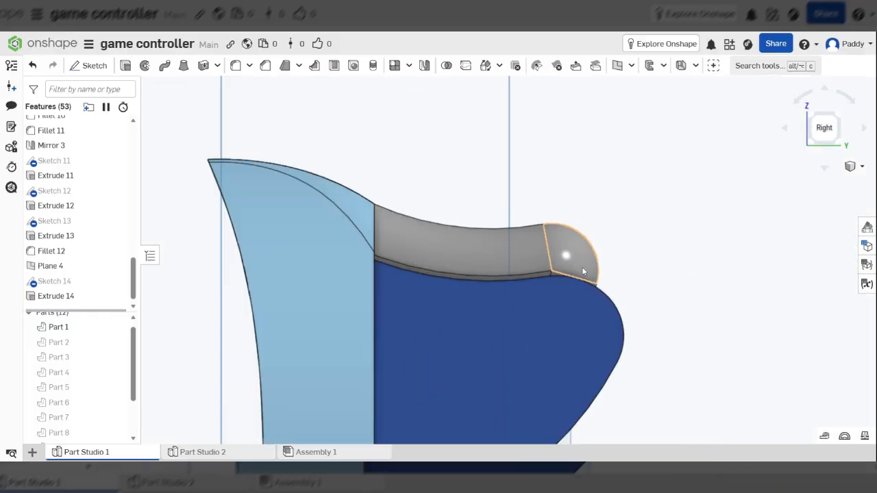
scroll(565, 250, down, 5)
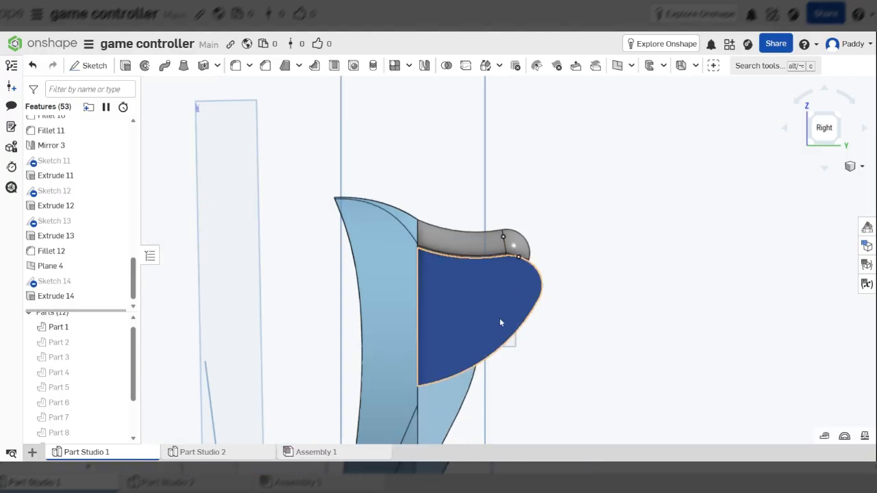
right_drag(499, 318, 721, 156)
click(823, 137)
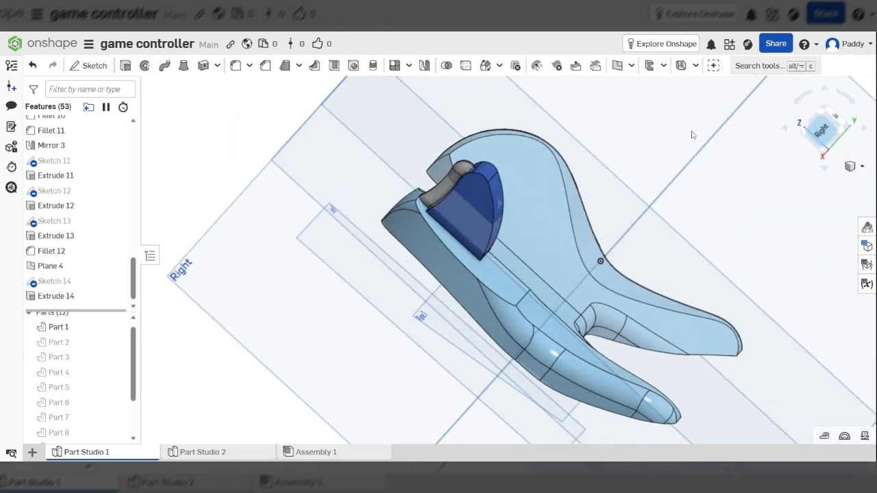
scroll(535, 157, up, 5)
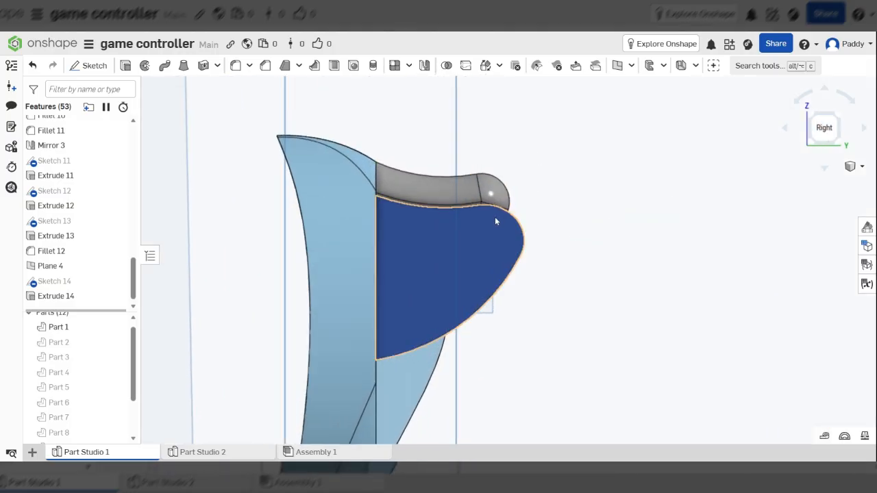
Step: Examine from above and at an angle how the block surrounds the trigger across its width
right_drag(457, 212, 453, 257)
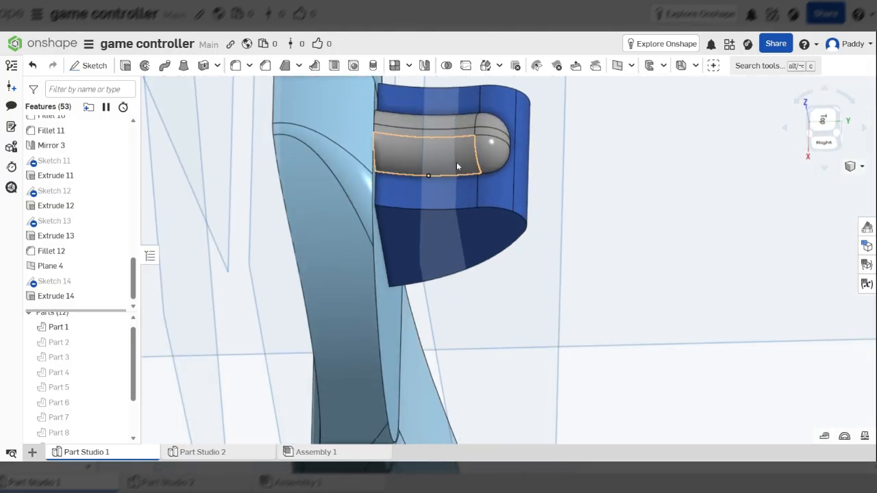
scroll(450, 128, up, 4)
right_drag(450, 128, 463, 155)
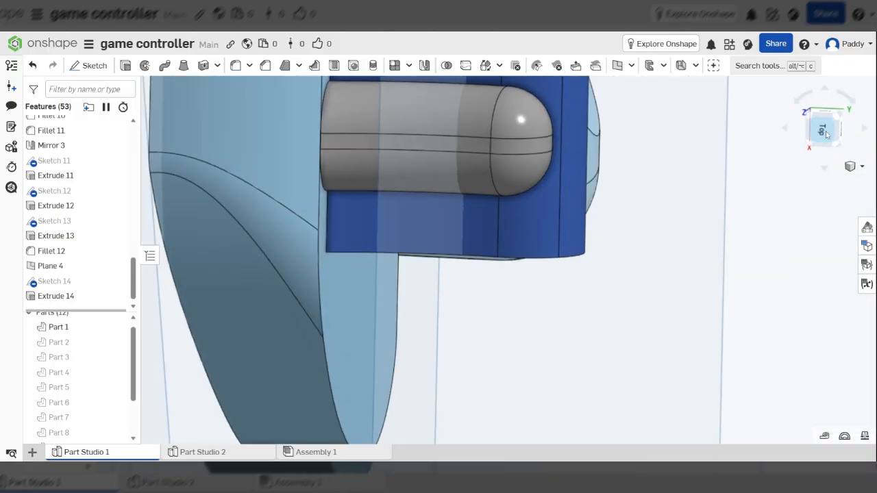
click(823, 130)
scroll(589, 288, up, 8)
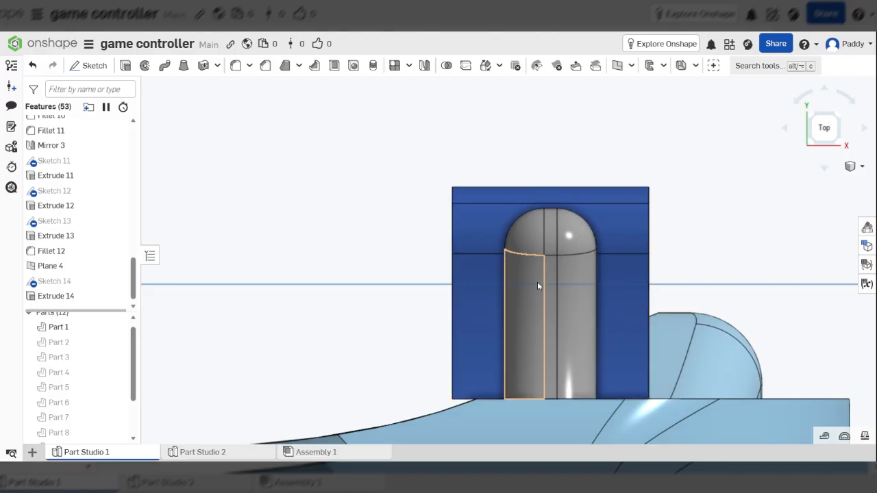
right_drag(609, 311, 554, 299)
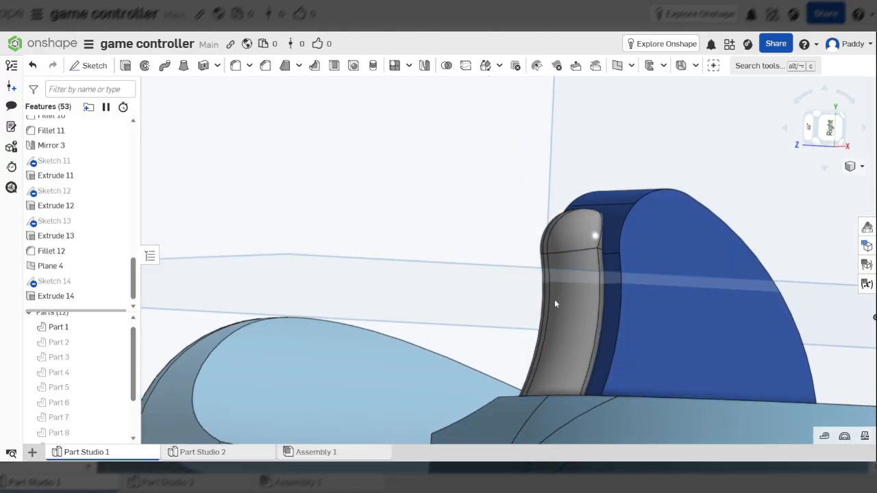
mouse_move(604, 276)
right_down()
mouse_move(652, 287)
mouse_move(619, 285)
right_up()
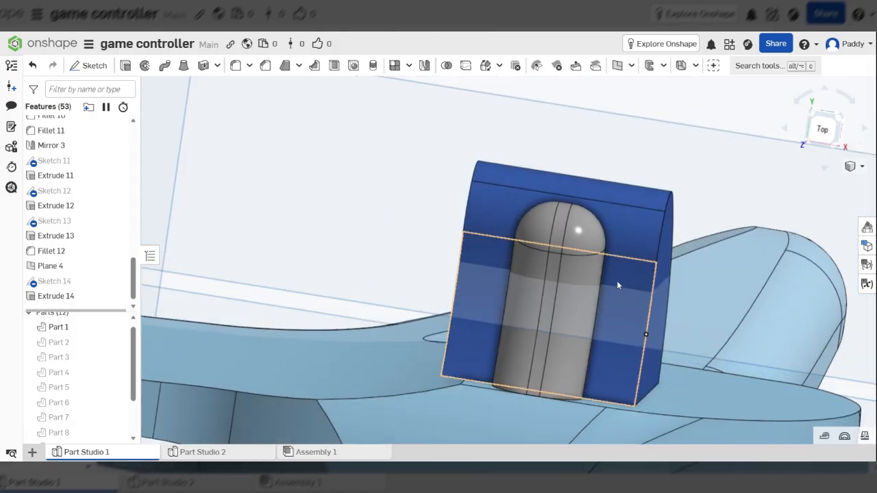
right_drag(706, 255, 659, 264)
scroll(654, 266, down, 5)
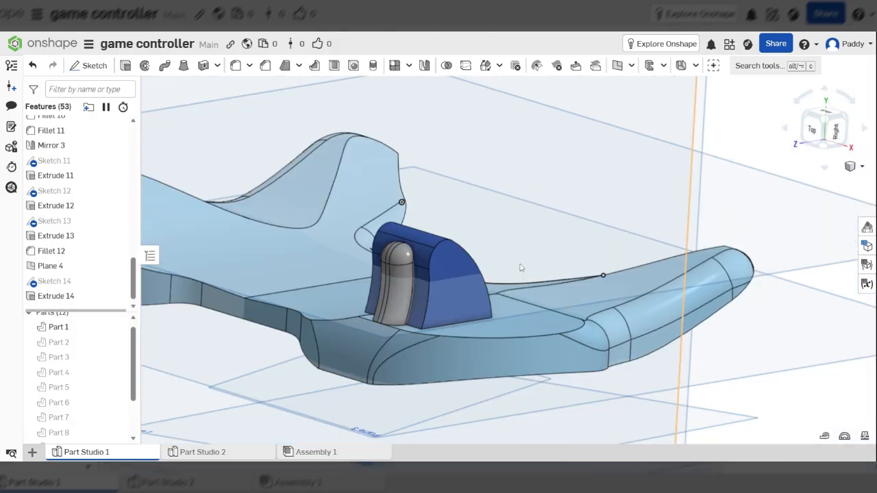
scroll(424, 253, up, 5)
click(505, 277)
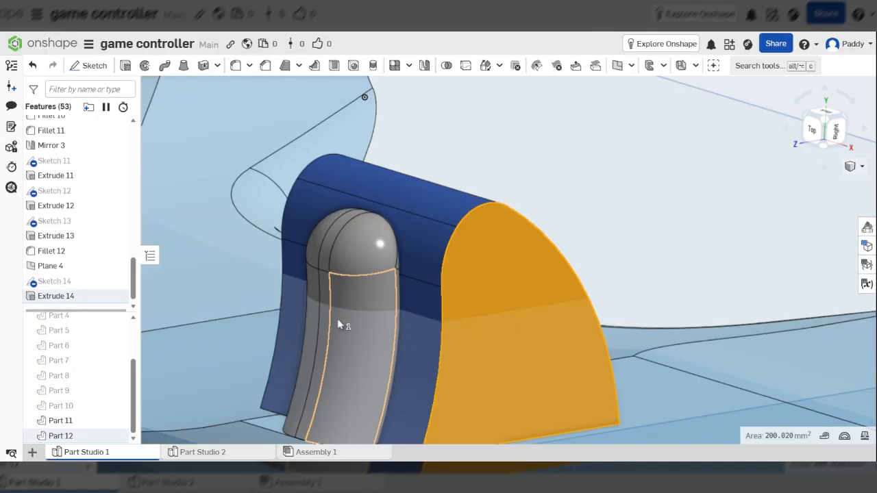
scroll(349, 278, down, 10)
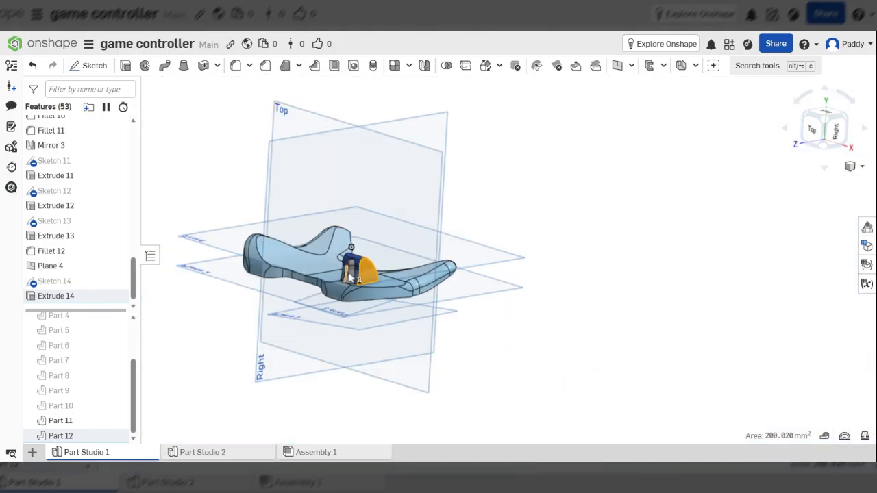
scroll(363, 250, up, 10)
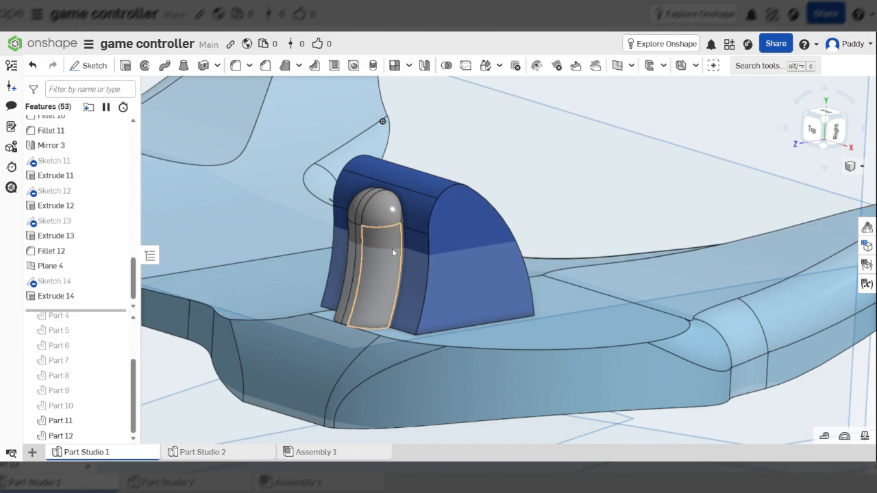
Step: Hide the extruded block (Part 12) and show the exposed trigger squarely from the right side
click(120, 437)
right_drag(599, 299, 541, 288)
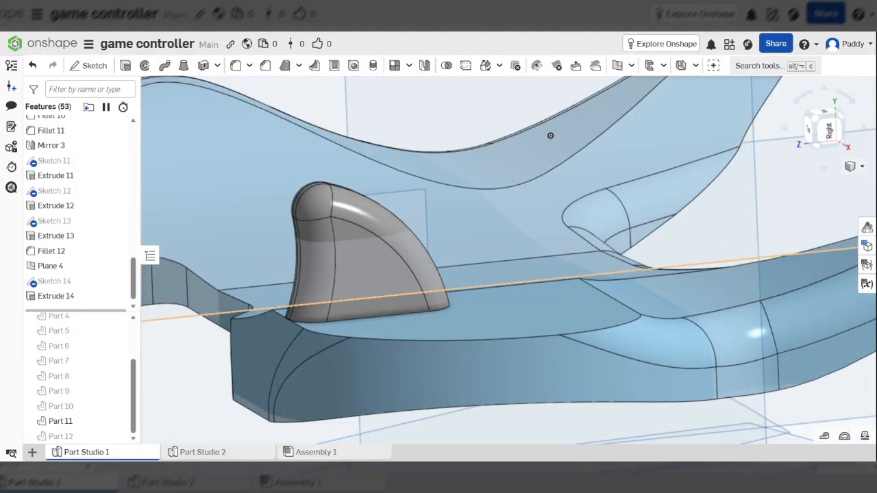
click(828, 130)
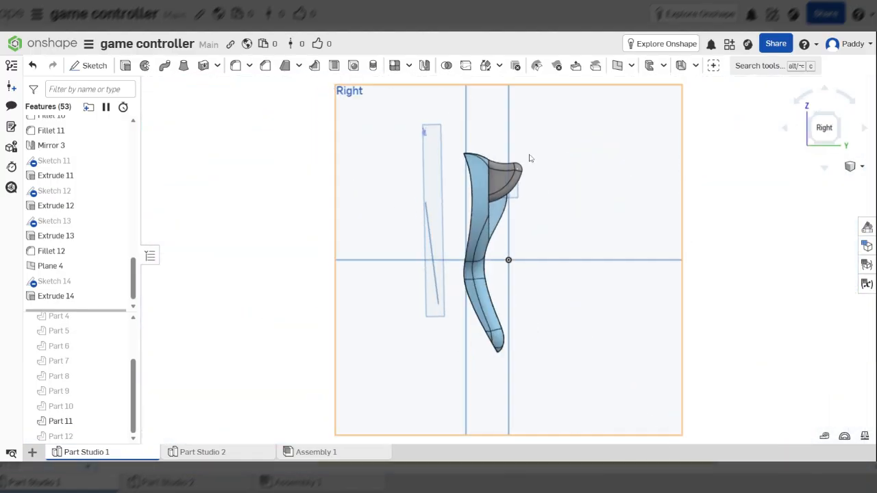
scroll(526, 158, up, 5)
scroll(492, 209, up, 3)
scroll(451, 189, down, 3)
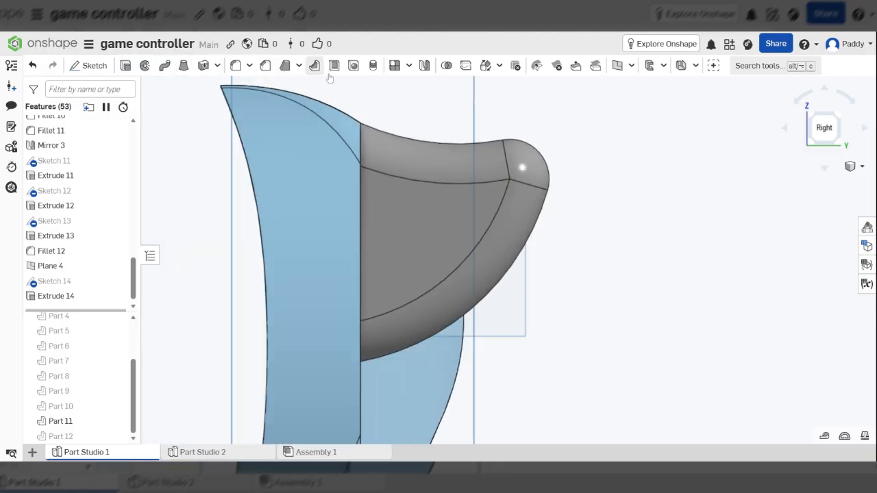
Step: Start a sketch on Plane 4 and pick the trigger's upper, rounded and lower outline edges for an offset
click(95, 67)
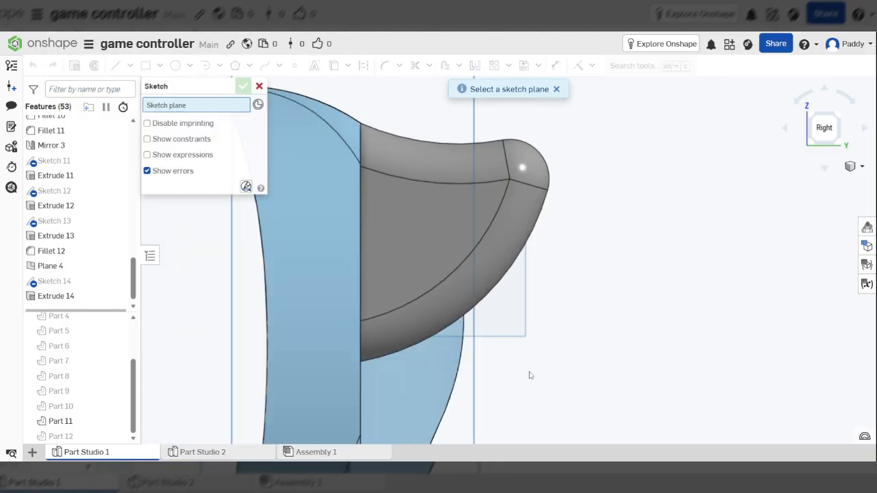
click(514, 316)
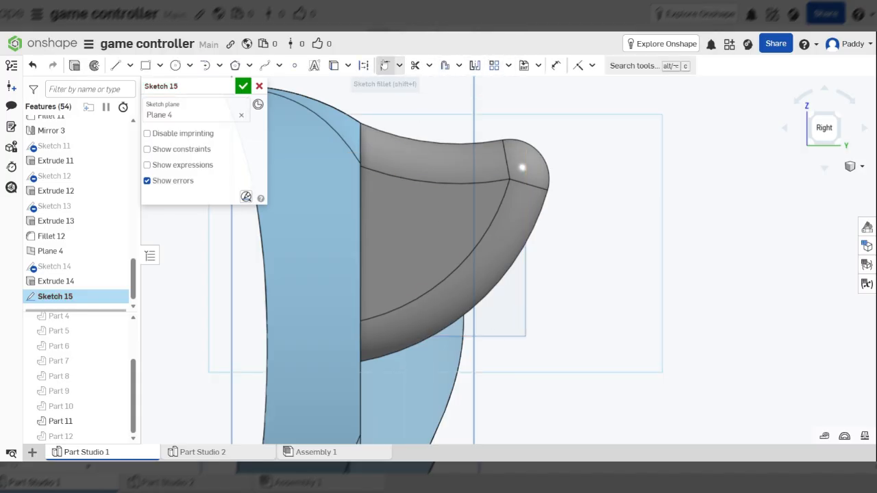
click(444, 65)
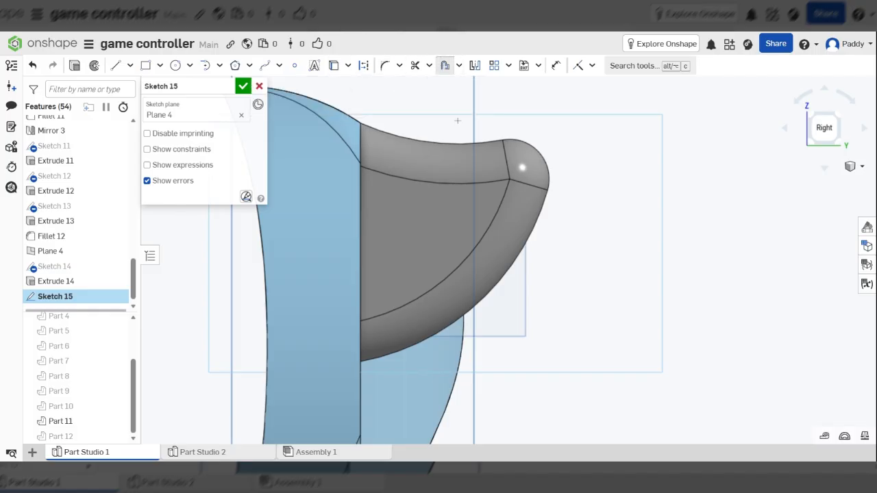
scroll(452, 126, up, 3)
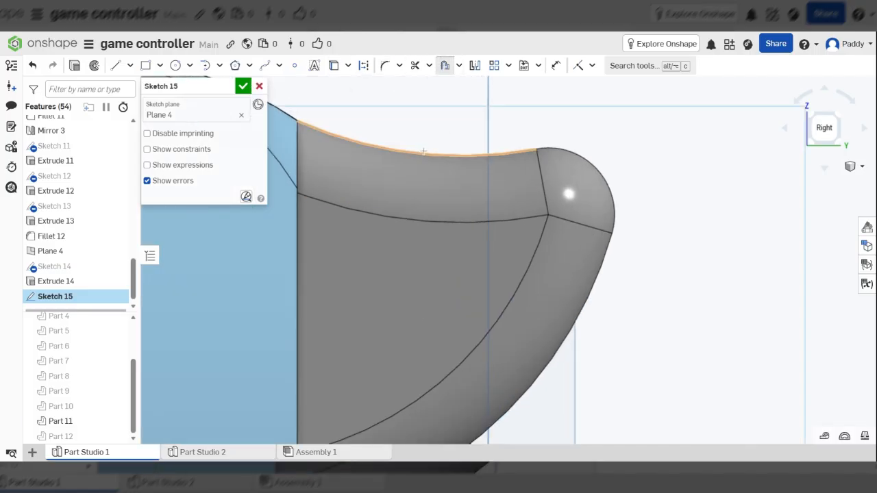
click(423, 150)
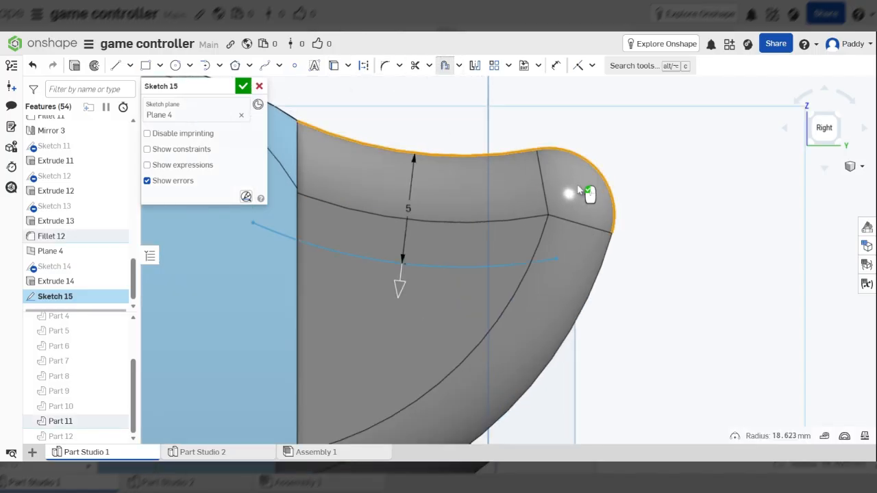
click(606, 255)
scroll(587, 216, down, 3)
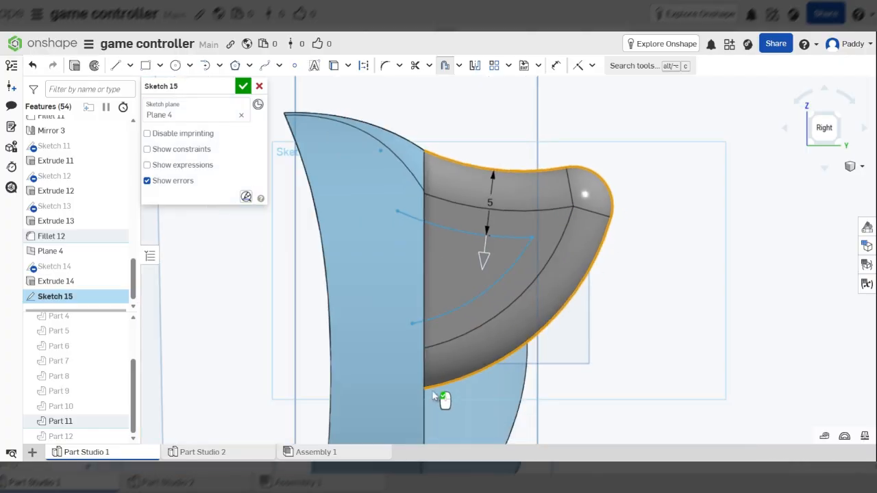
Step: Move the offset curve to the outside of the trigger outline and place it at a distance of 3 mm
scroll(436, 396, up, 2)
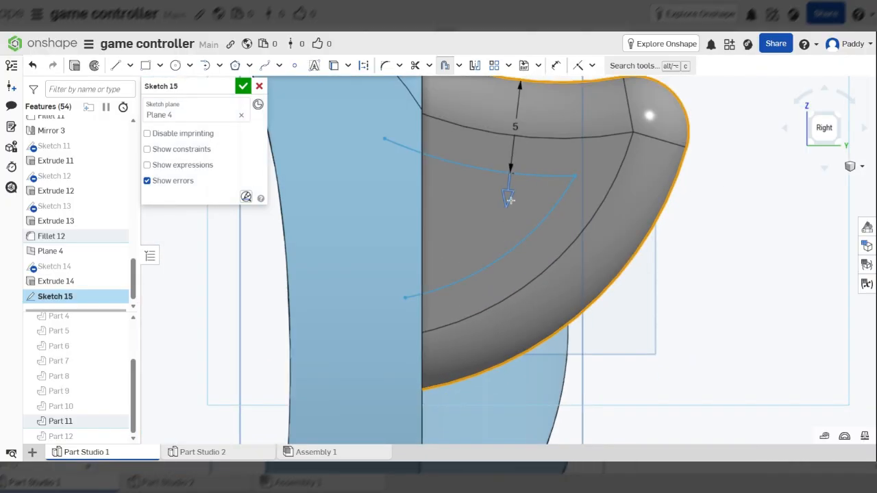
drag(524, 155, 560, 108)
scroll(535, 252, down, 4)
scroll(521, 125, up, 3)
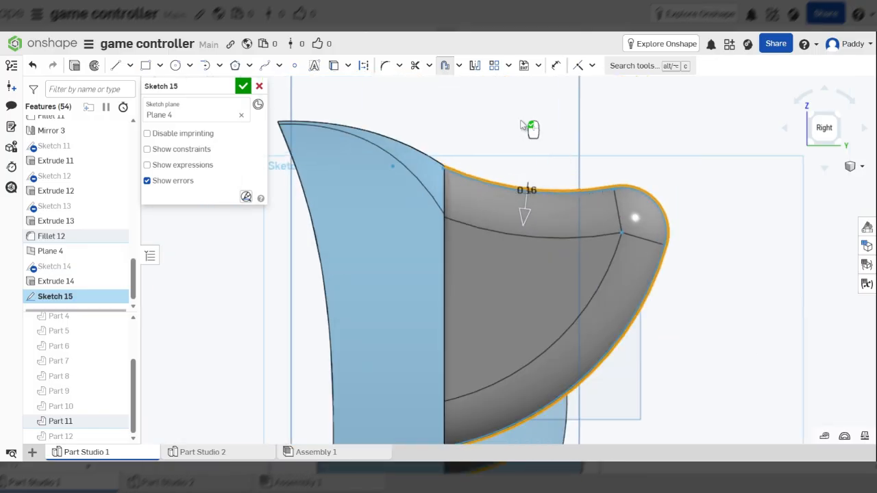
drag(524, 200, 530, 184)
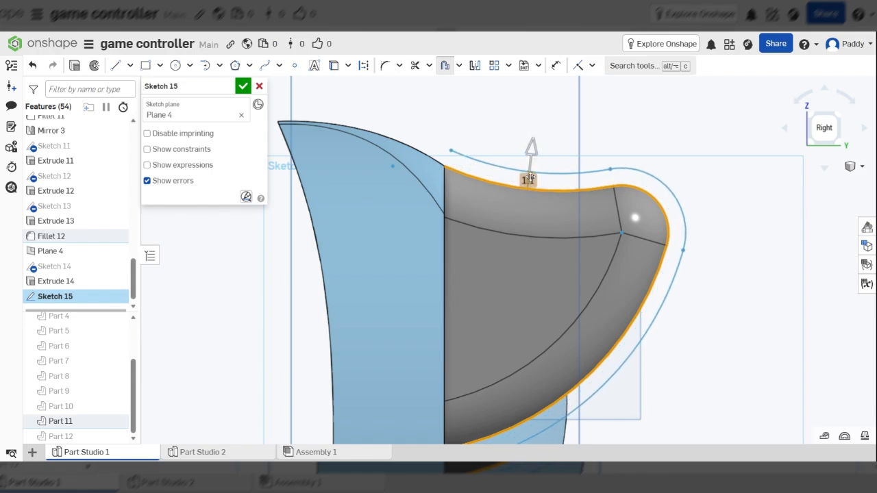
double_click(530, 181)
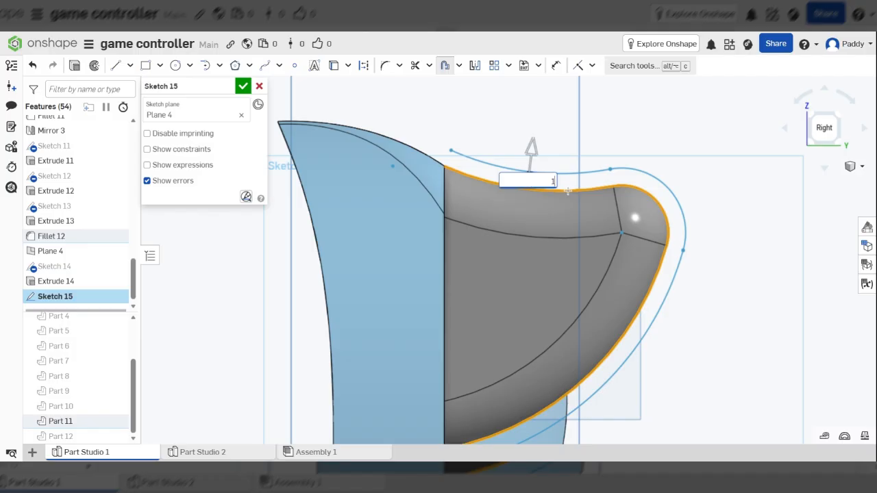
scroll(566, 191, down, 3)
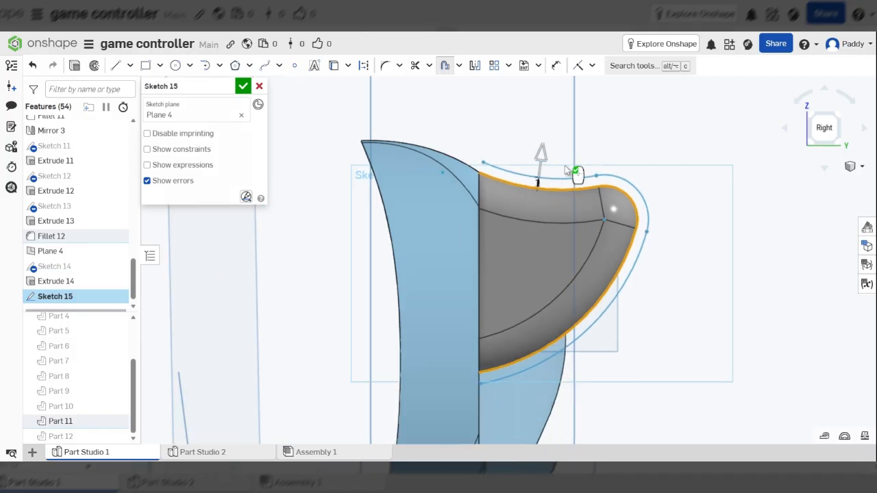
scroll(409, 227, down, 6)
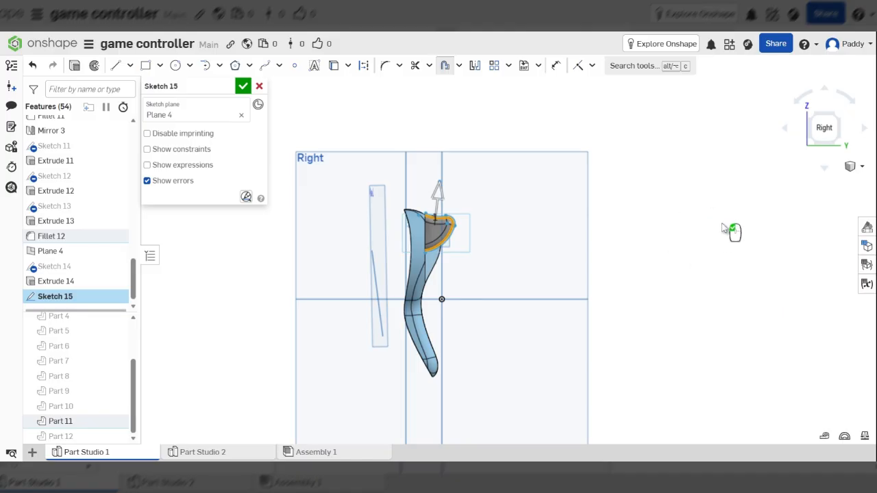
scroll(430, 221, up, 10)
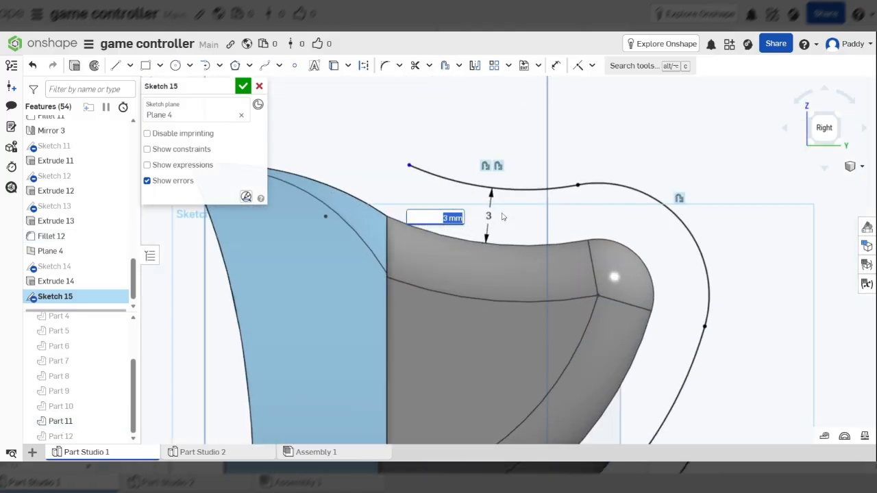
scroll(502, 216, down, 5)
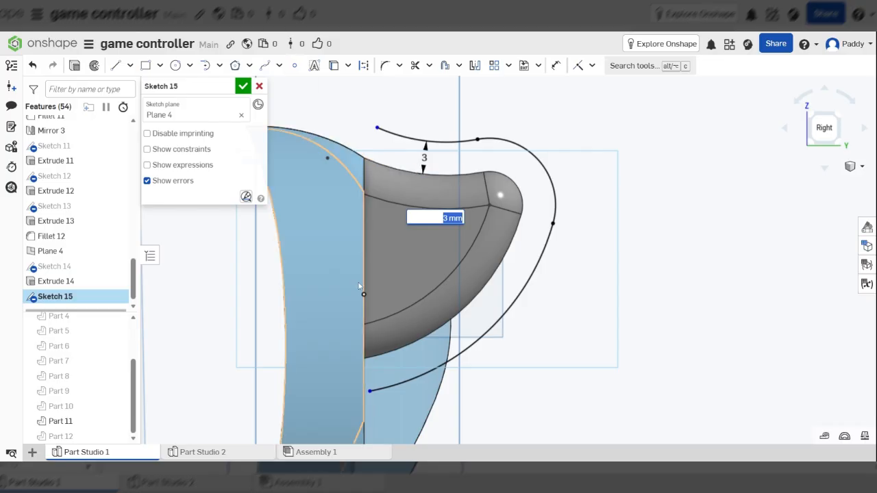
Step: Project the controller body's vertical edge behind the trigger into the sketch
scroll(358, 394, up, 4)
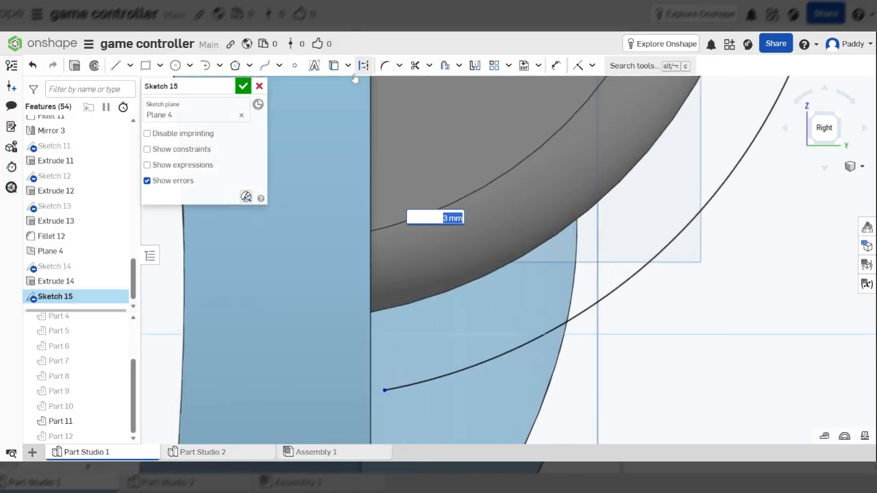
click(334, 65)
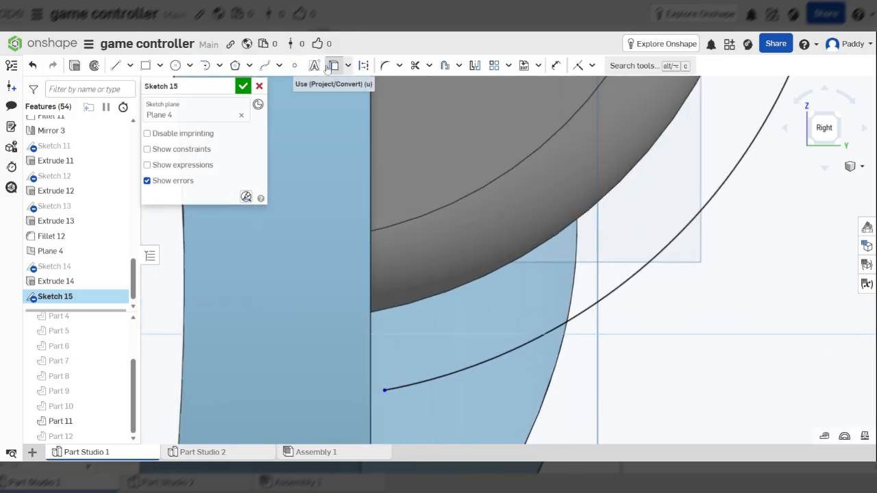
click(373, 334)
scroll(374, 322, down, 5)
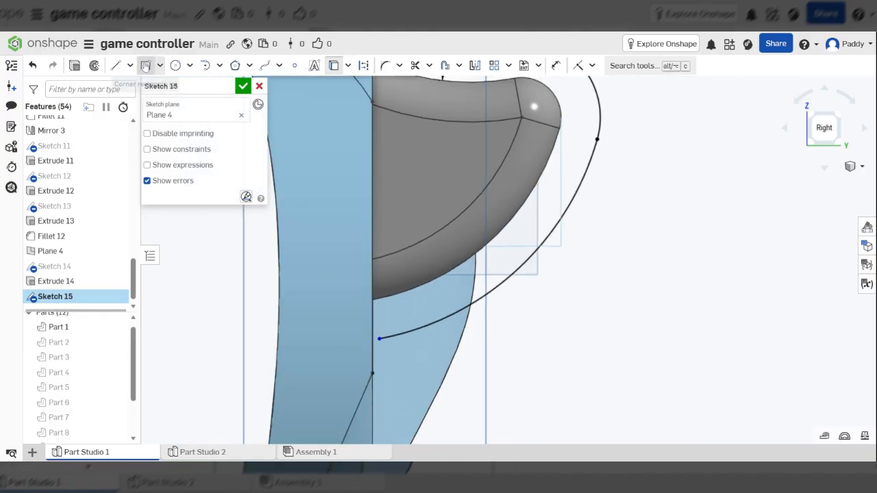
Step: Draw a line about 0.55 mm long from the offset curve's lower end to the projected vertical edge
click(115, 65)
scroll(310, 340, up, 5)
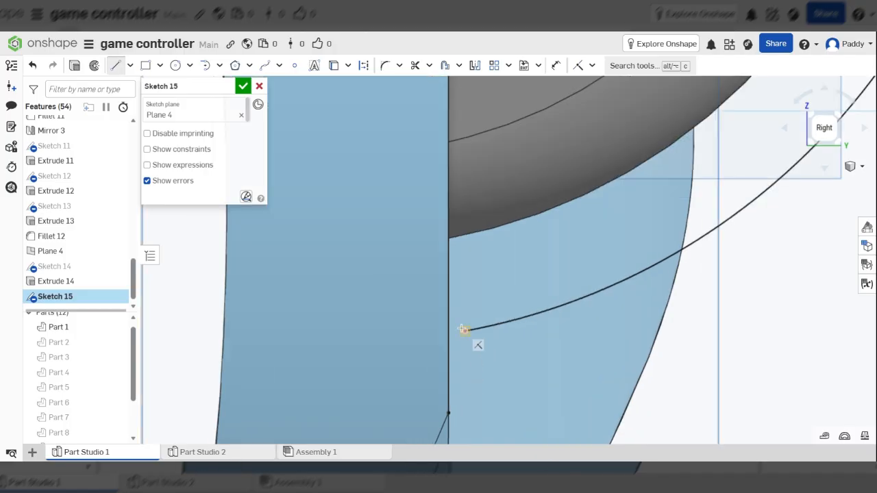
click(465, 331)
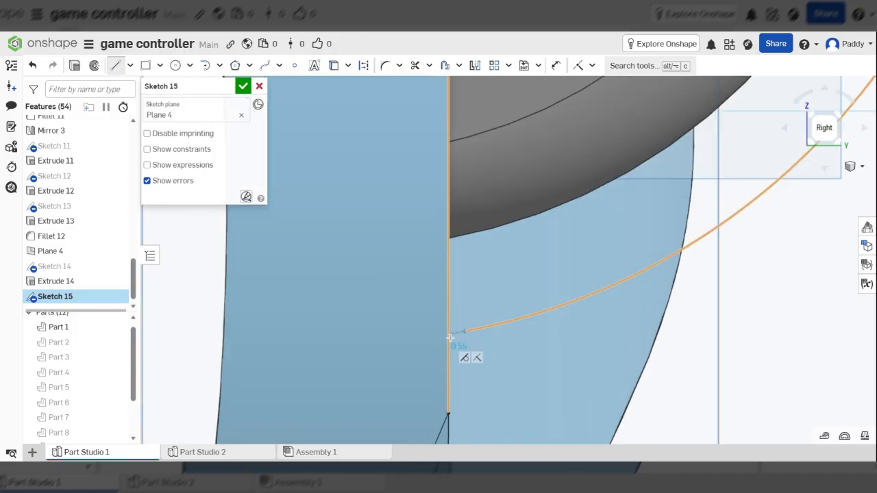
scroll(404, 370, down, 8)
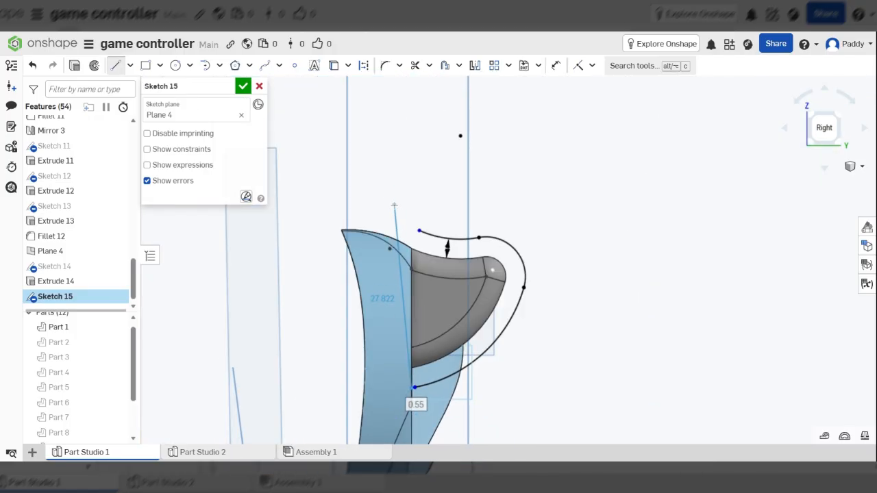
key(Escape)
Step: Project the short upper vertical edge and close the profile with a 3 mm line from the offset curve's upper end to the trigger's top corner
scroll(424, 217, up, 6)
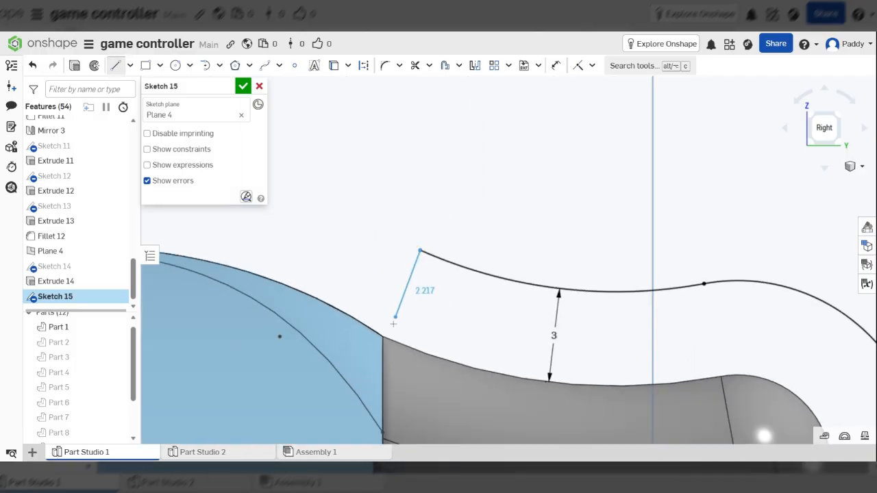
key(Escape)
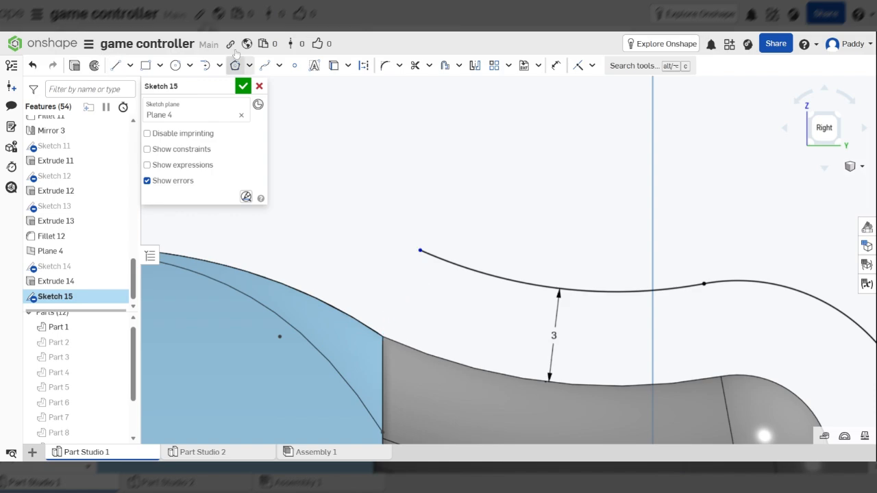
click(333, 65)
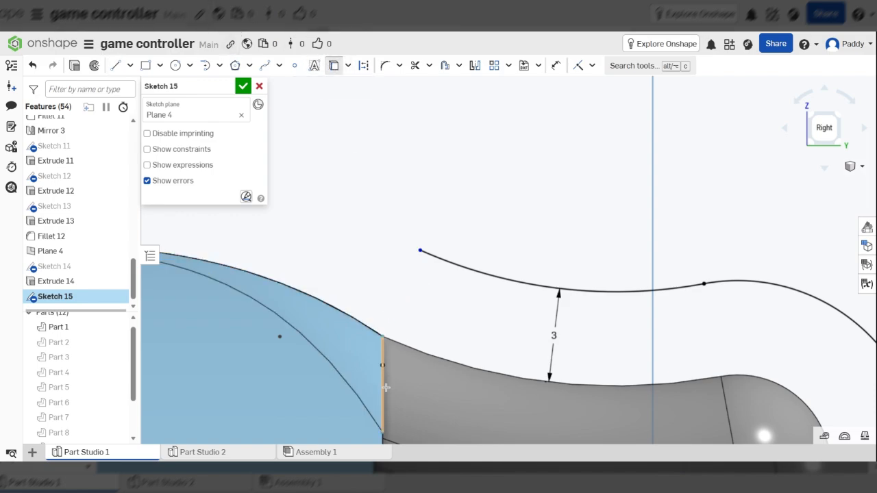
scroll(381, 328, up, 8)
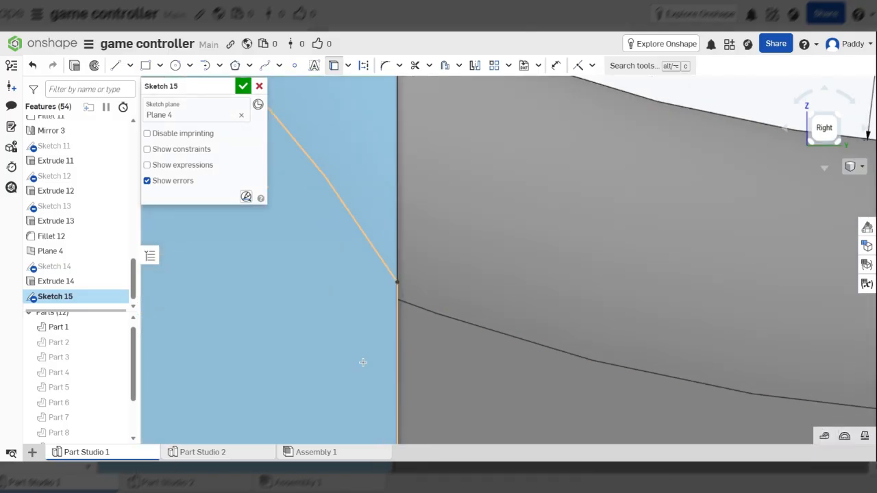
scroll(363, 337, down, 5)
key(l)
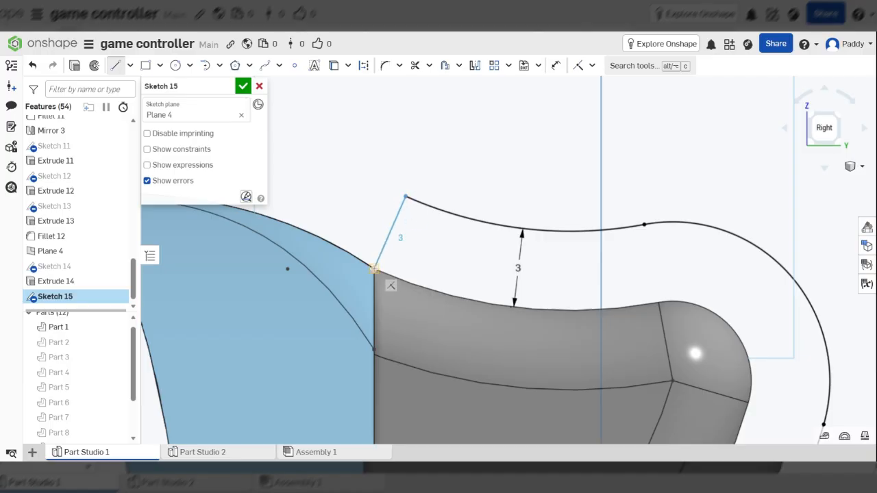
scroll(375, 267, down, 5)
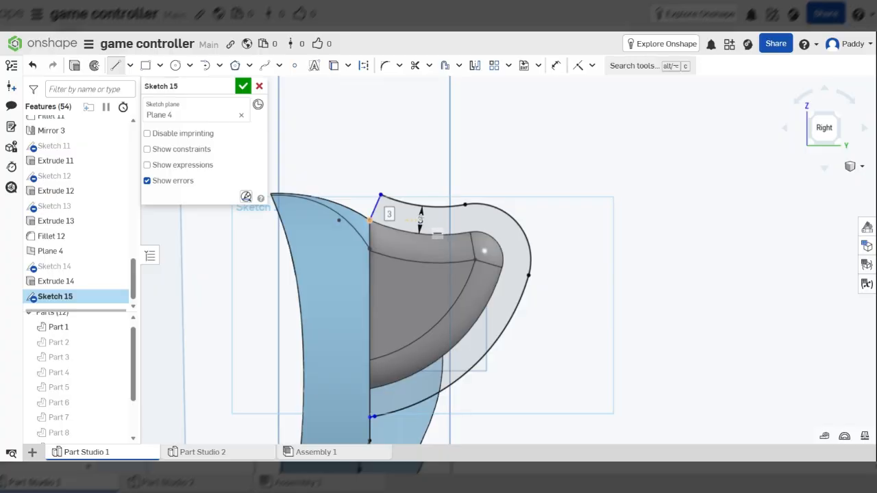
key(Escape)
Step: Set the offset distance around the trigger to 1 mm and inspect the profile's lower corner at the body edge
double_click(421, 219)
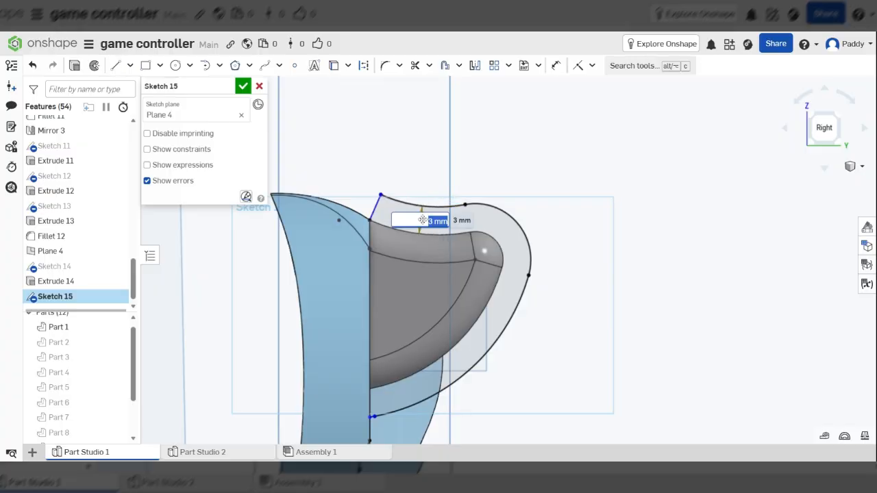
text(1)
key(Return)
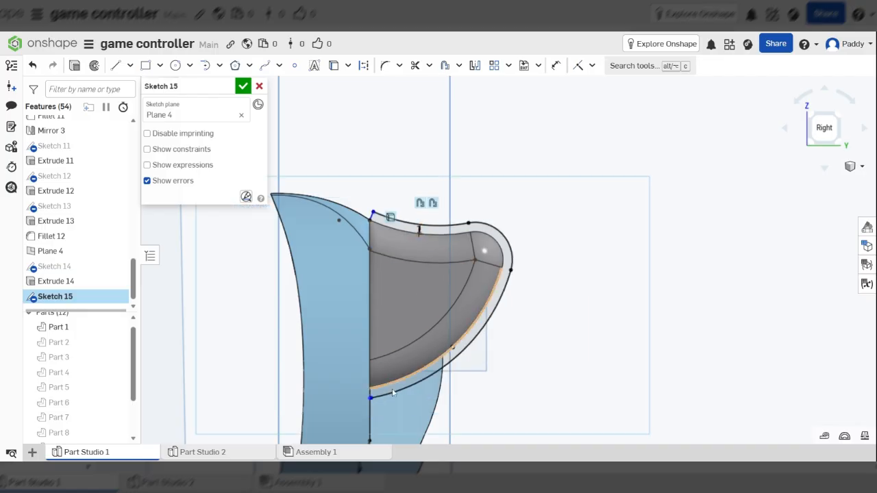
scroll(369, 370, up, 10)
scroll(347, 376, down, 10)
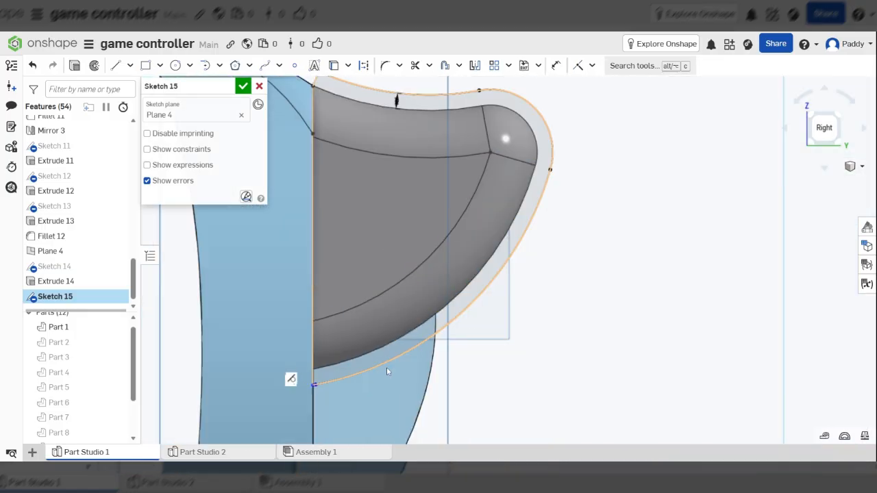
scroll(411, 174, down, 3)
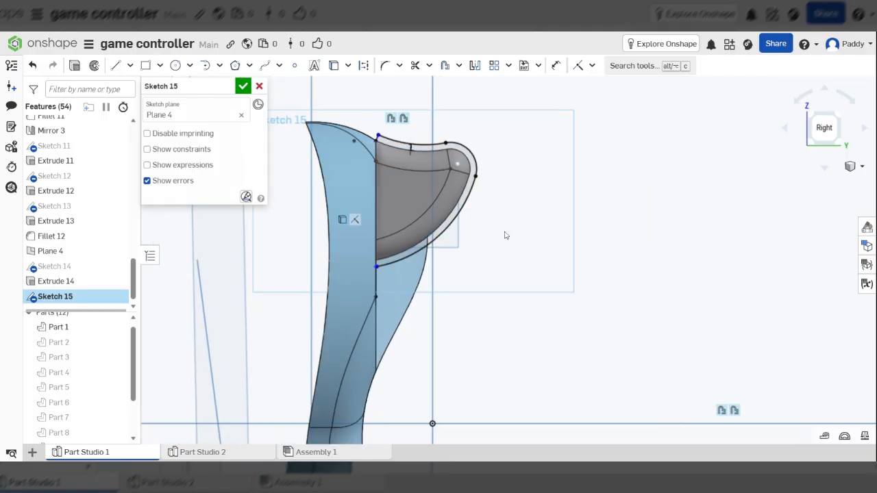
Step: Hide the trigger (Part 11), show the block (Part 12), and compare it with the sketch profile squarely from the right side
scroll(58, 376, down, 2)
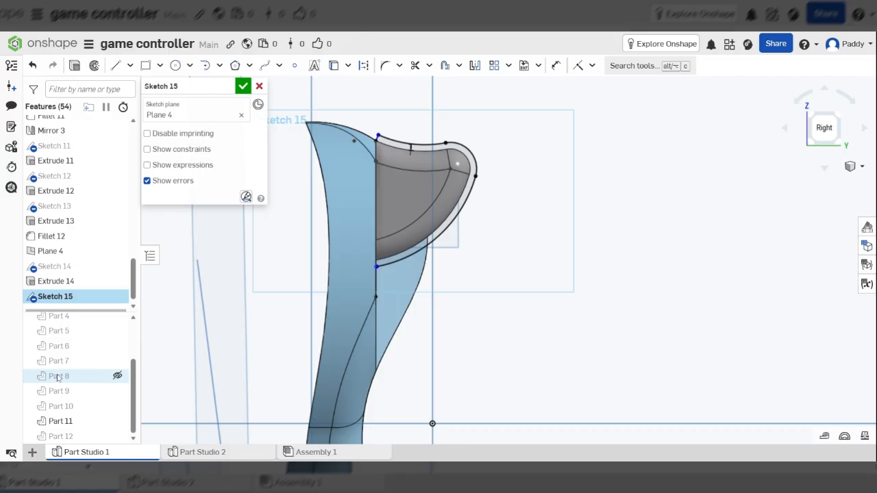
click(118, 422)
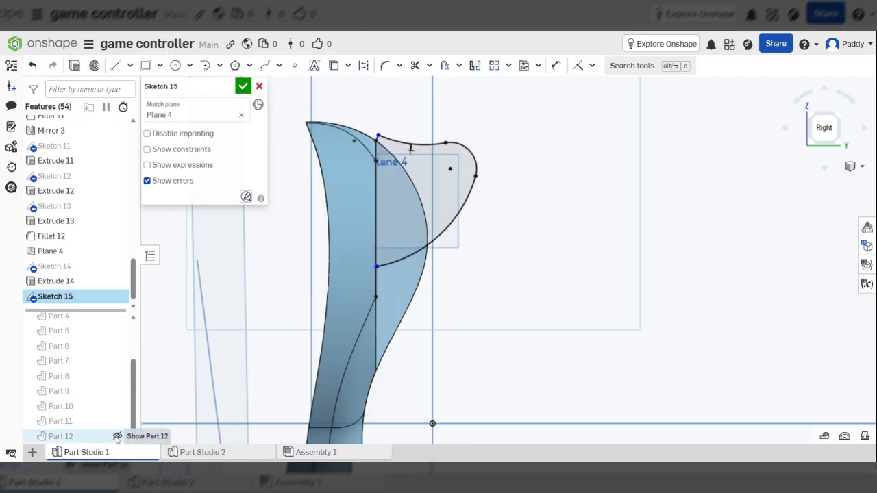
click(118, 436)
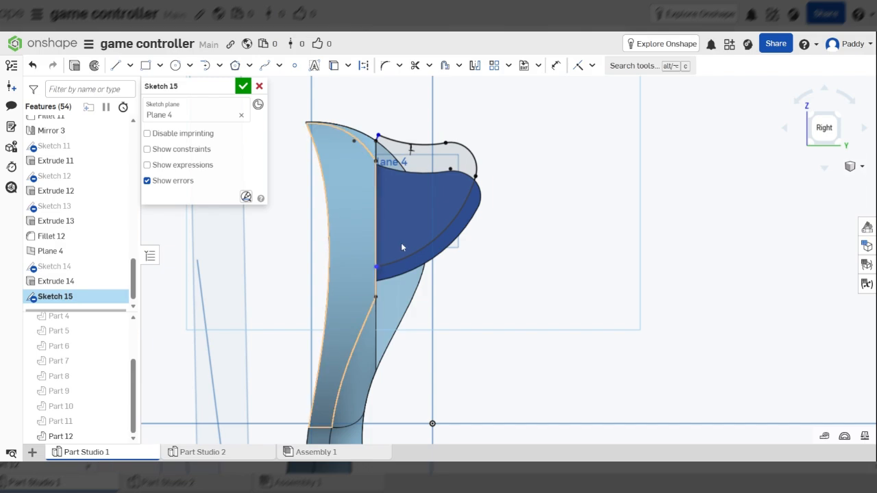
right_drag(400, 243, 691, 232)
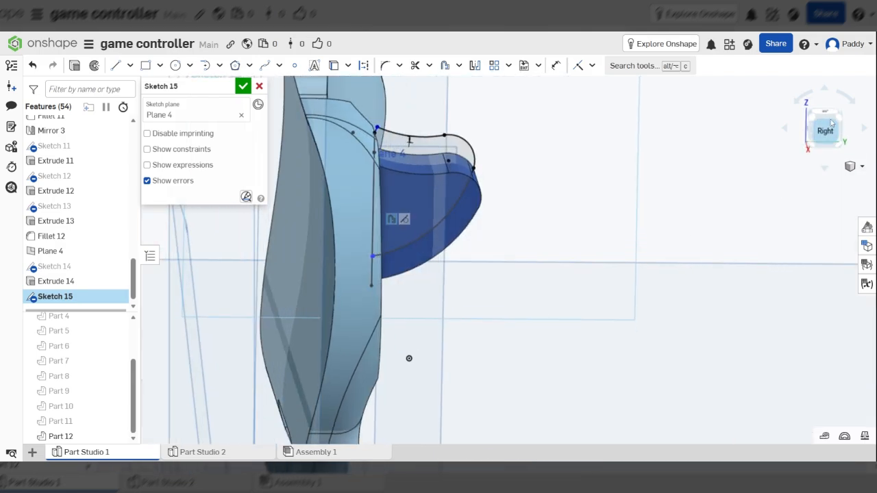
click(831, 123)
scroll(478, 206, up, 6)
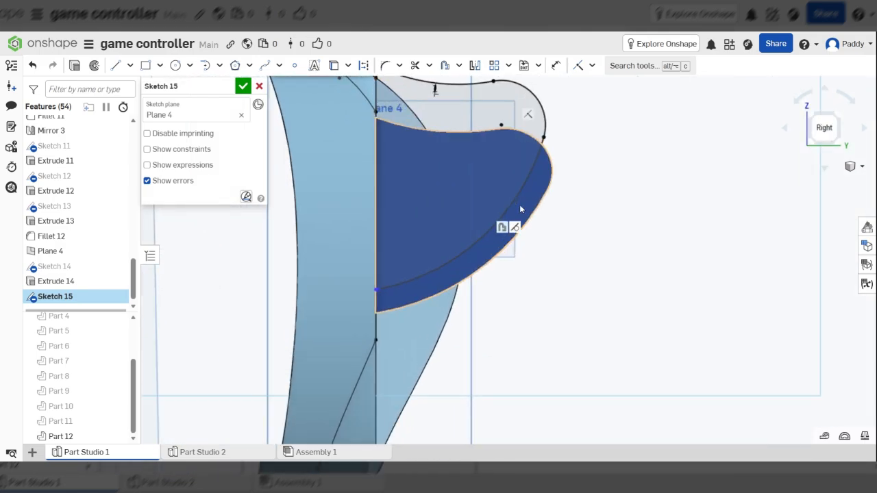
Step: Set up an extrude of the closed trigger clearance profile (Sketch 15) as a symmetric Remove
right_drag(515, 172, 502, 198)
scroll(397, 247, down, 5)
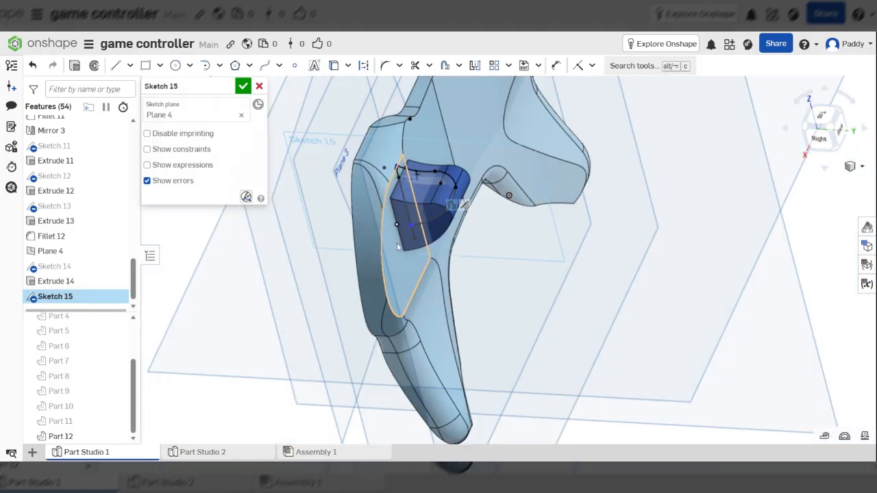
scroll(434, 220, up, 4)
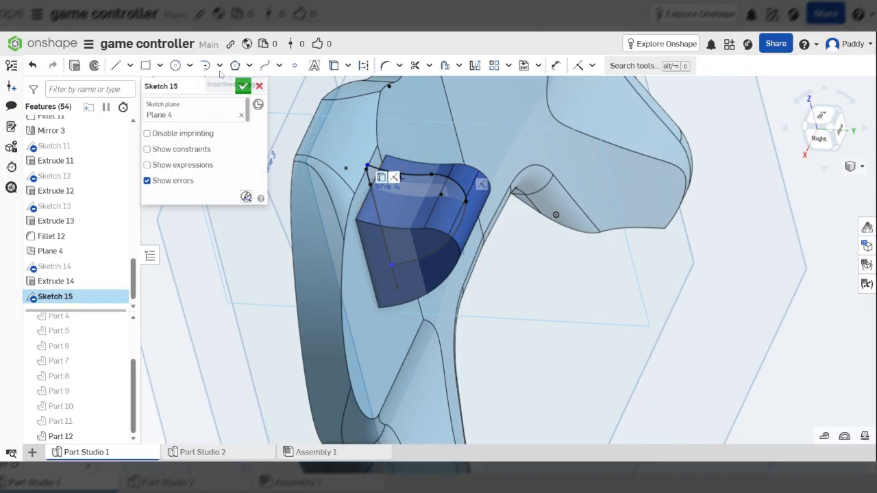
click(77, 68)
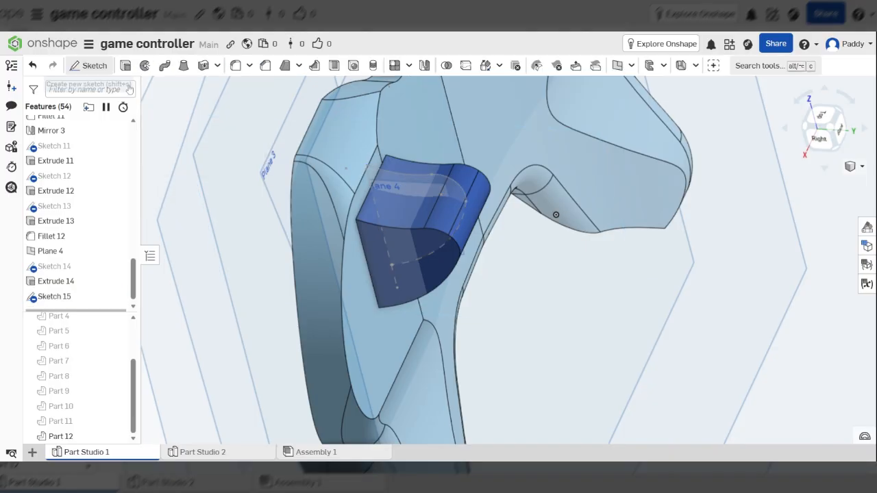
mouse_move(587, 265)
right_down()
mouse_move(556, 258)
mouse_move(584, 262)
right_up()
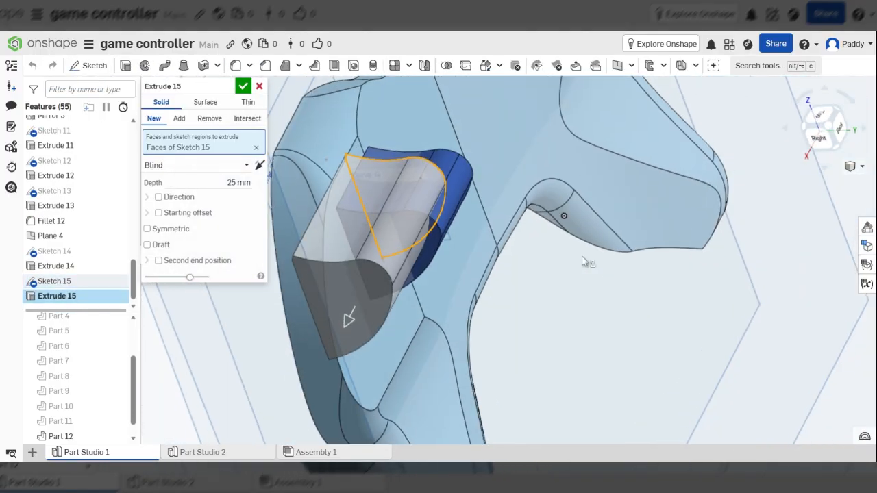
click(209, 118)
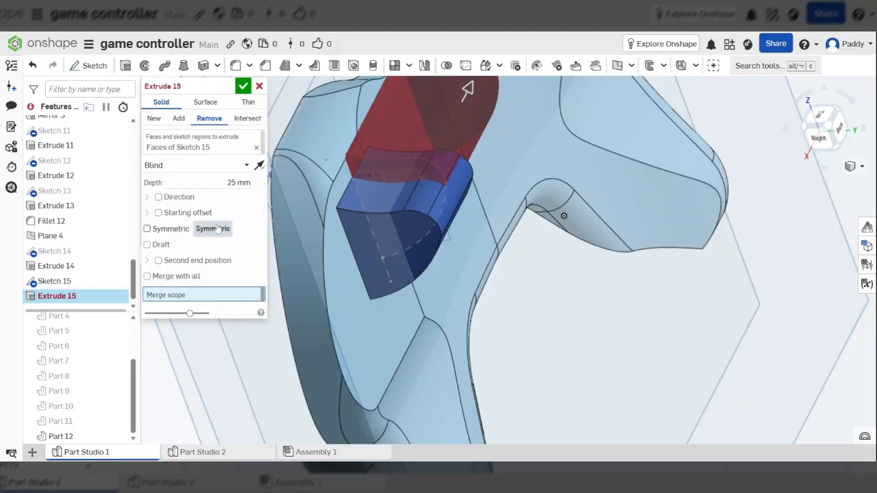
click(180, 229)
Step: Set the symmetric cut's depth to 9 mm and choose the block (Part 12) as its merge scope
click(820, 119)
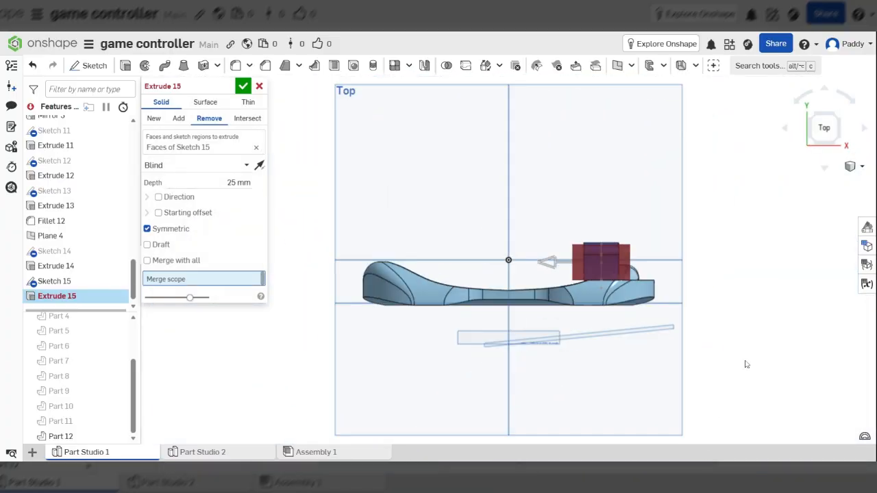
scroll(719, 317, up, 5)
scroll(389, 187, up, 3)
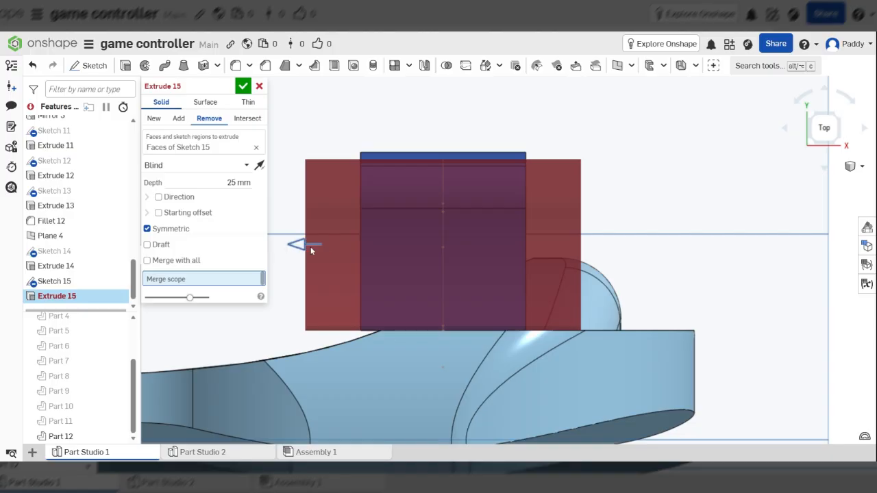
drag(311, 247, 376, 255)
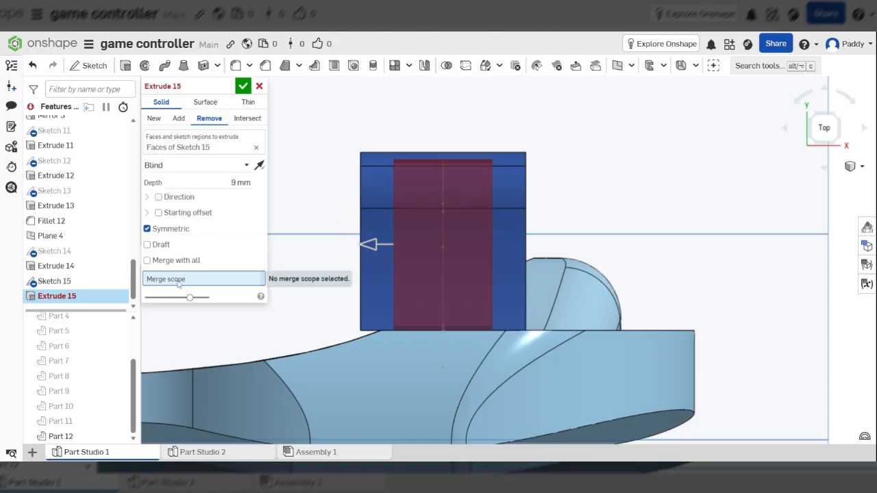
click(377, 212)
right_drag(548, 291, 556, 259)
scroll(466, 326, down, 5)
right_drag(501, 235, 483, 290)
scroll(384, 377, up, 5)
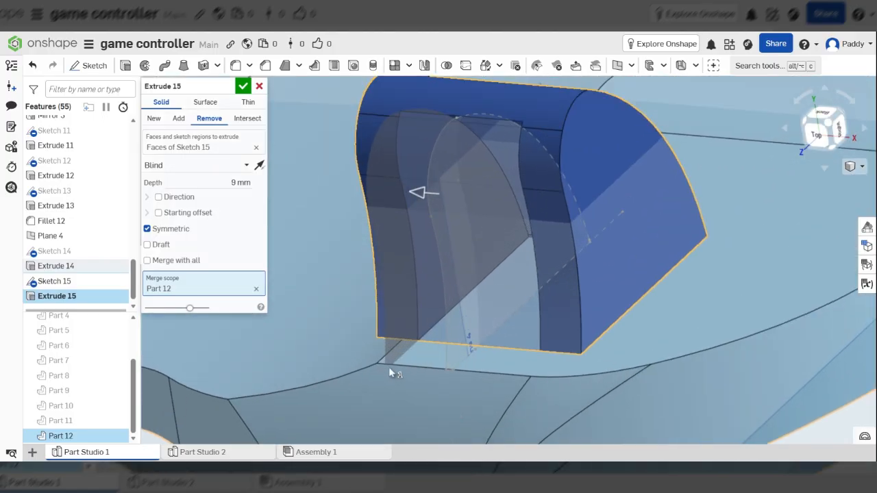
Step: Show the trigger (Part 11), accept the clearance cut, and check the gap between the trigger and the block
click(117, 421)
scroll(523, 307, down, 3)
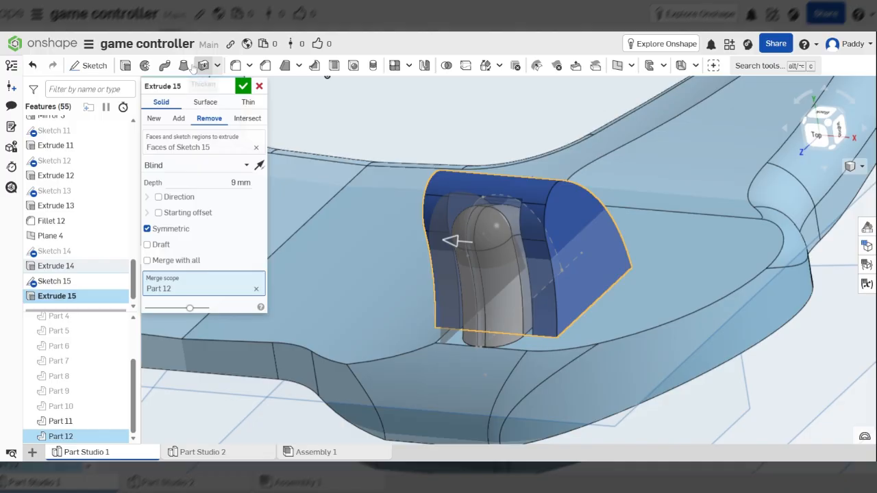
click(243, 87)
scroll(541, 294, down, 4)
right_drag(541, 295, 545, 259)
scroll(542, 267, up, 6)
scroll(542, 236, down, 4)
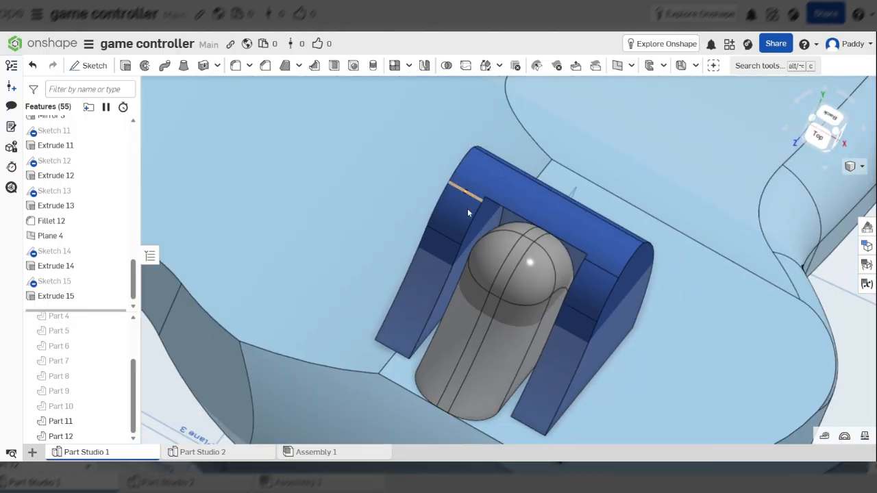
Step: Examine the block from behind and below, focusing on where its lower corner meets the controller body
right_drag(546, 331, 566, 307)
scroll(558, 319, down, 5)
scroll(524, 339, down, 4)
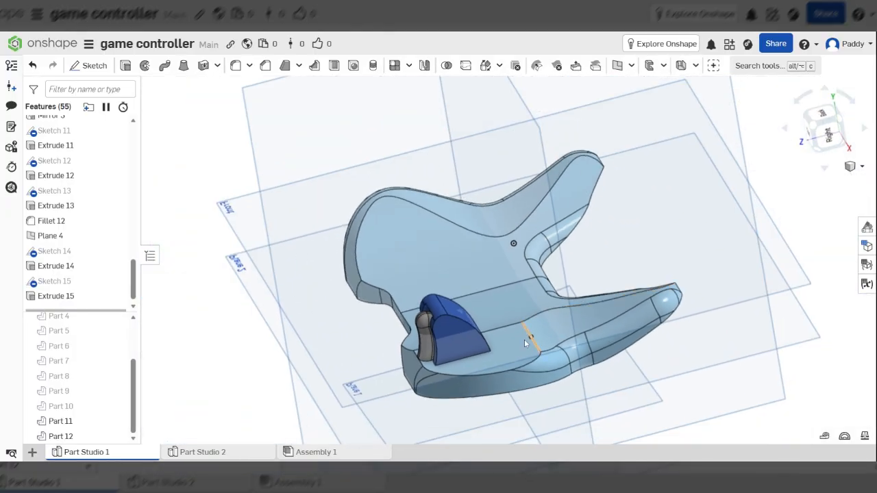
scroll(522, 346, up, 7)
right_drag(522, 351, 528, 269)
scroll(529, 269, up, 8)
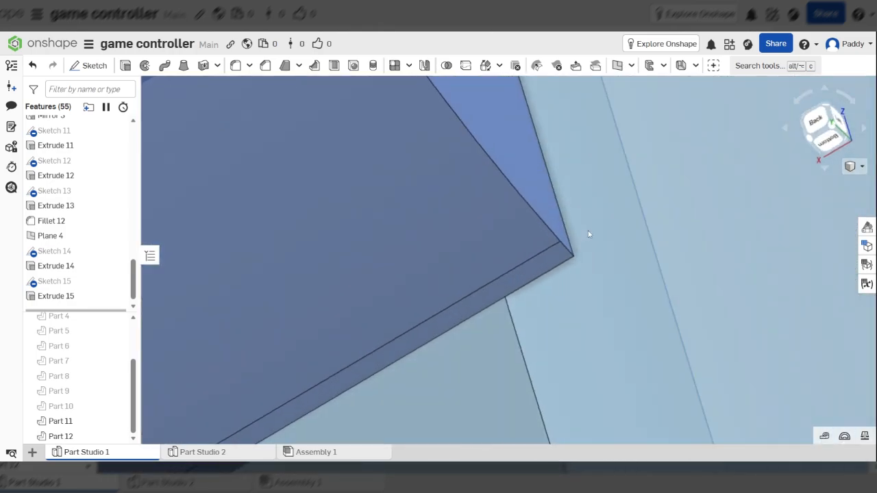
right_drag(587, 231, 564, 199)
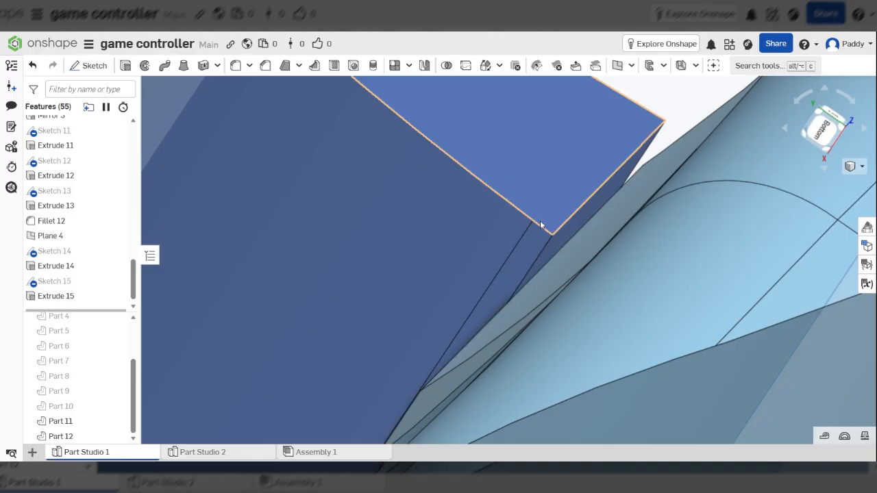
scroll(540, 219, up, 3)
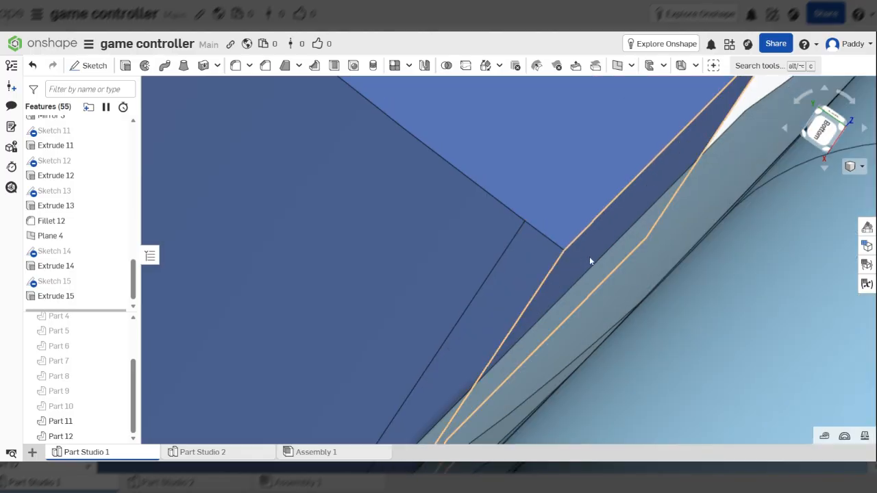
Step: Set up an extrude from the U-shaped underside face of the block, viewed with the controller's top side in sight
click(589, 256)
scroll(589, 256, down, 5)
mouse_move(600, 247)
right_down()
mouse_move(681, 256)
mouse_move(615, 255)
right_up()
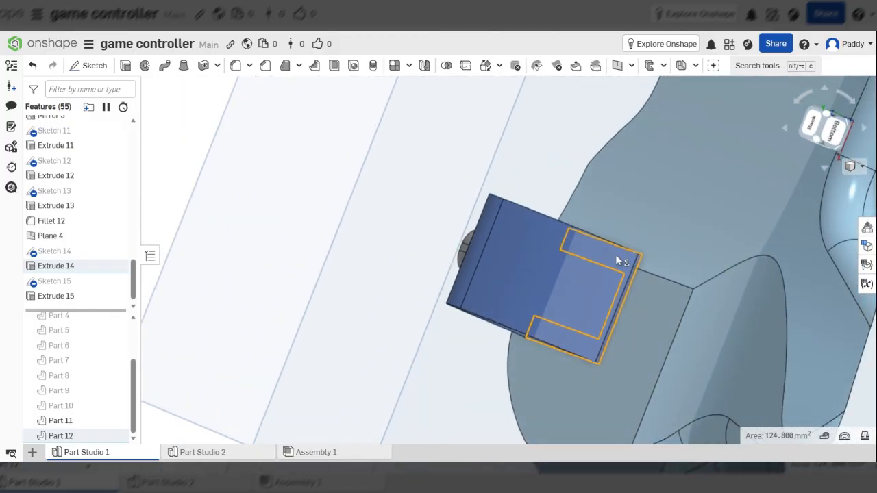
click(125, 65)
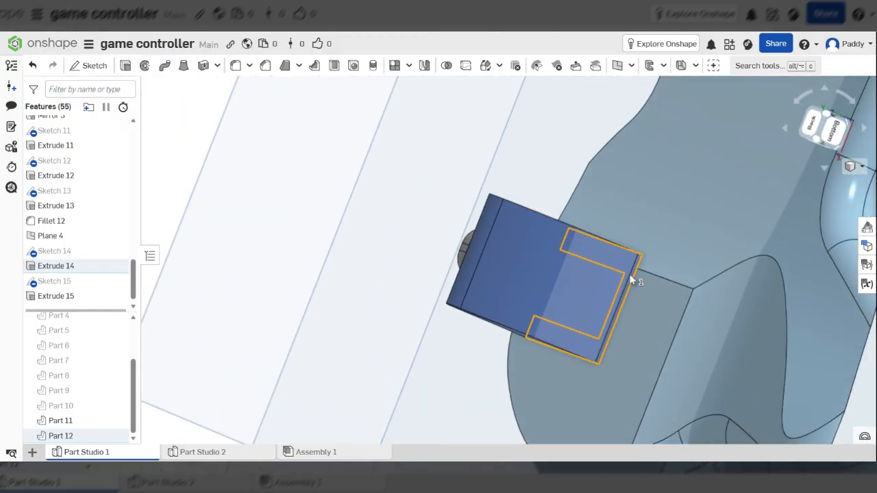
right_drag(752, 164, 805, 177)
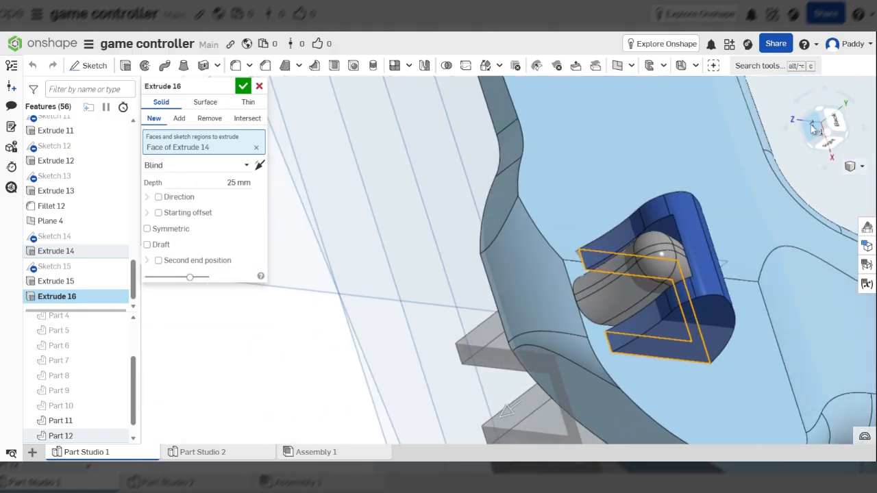
click(813, 129)
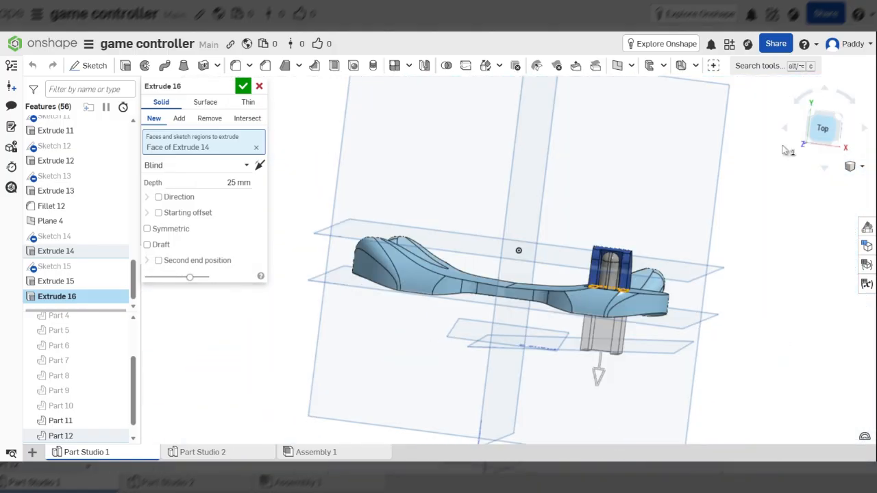
Step: Set the underside extrusion's depth to 1.4 mm toward the controller body and create it as a new part
scroll(603, 384, up, 5)
drag(593, 322, 600, 202)
right_drag(600, 201, 487, 209)
scroll(489, 207, down, 2)
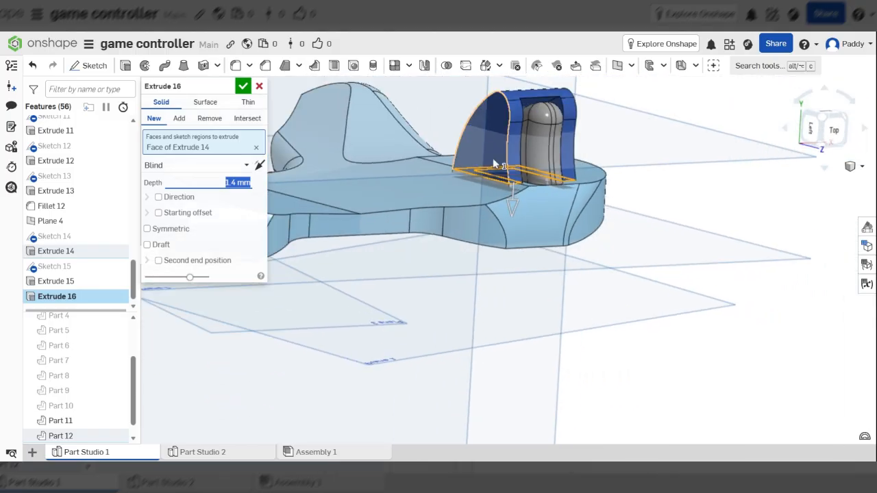
scroll(501, 148, up, 5)
click(179, 119)
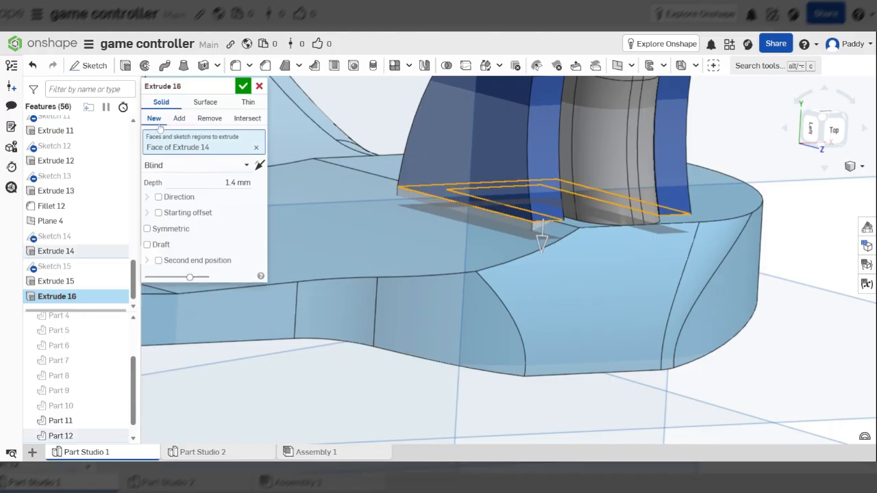
click(243, 87)
Step: Try to unite the extruded strip (Part 13) with the controller body (Part 1) while keeping the tools
scroll(530, 255, up, 2)
scroll(524, 256, down, 6)
mouse_move(523, 254)
right_down()
mouse_move(533, 270)
mouse_move(528, 261)
right_up()
scroll(551, 137, up, 3)
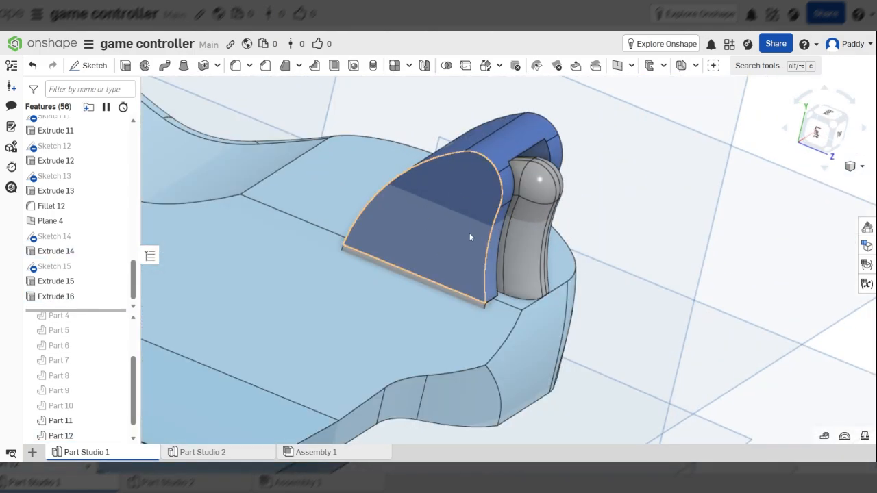
click(416, 307)
scroll(484, 295, up, 4)
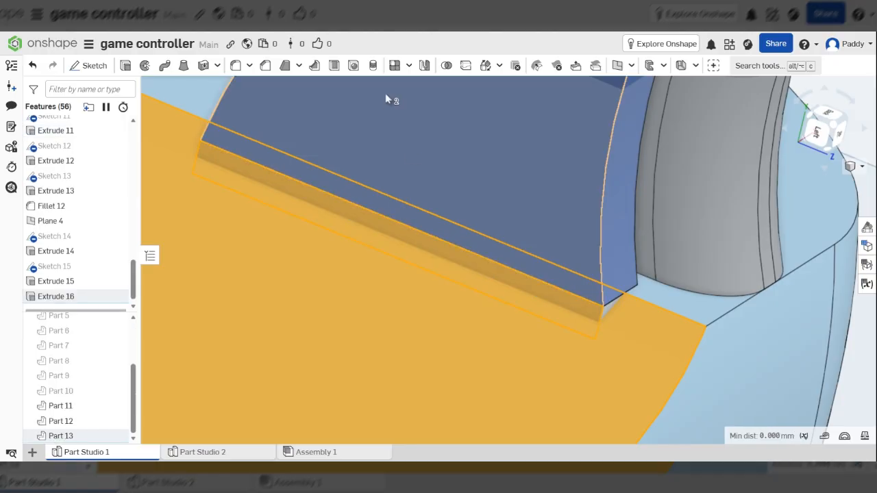
click(446, 66)
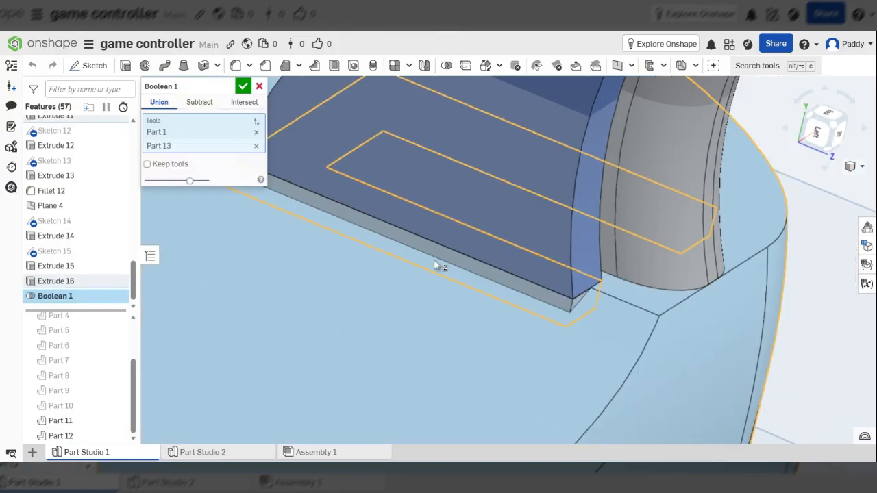
scroll(433, 265, down, 2)
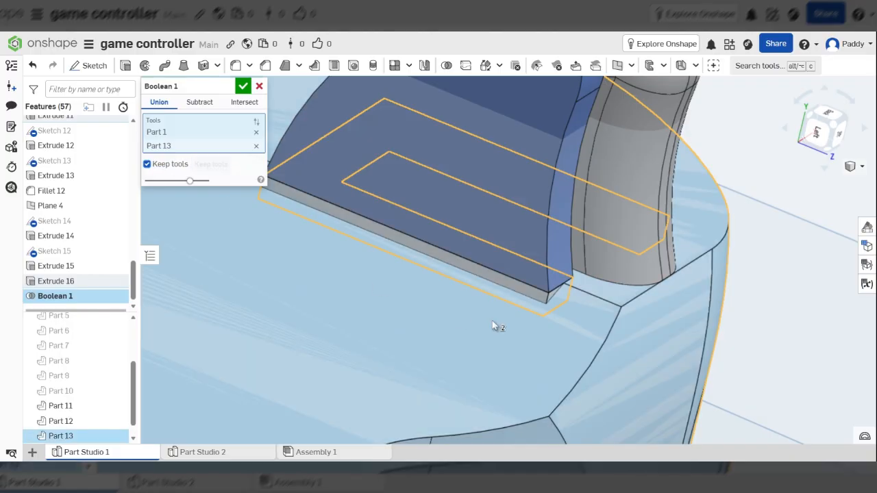
click(243, 87)
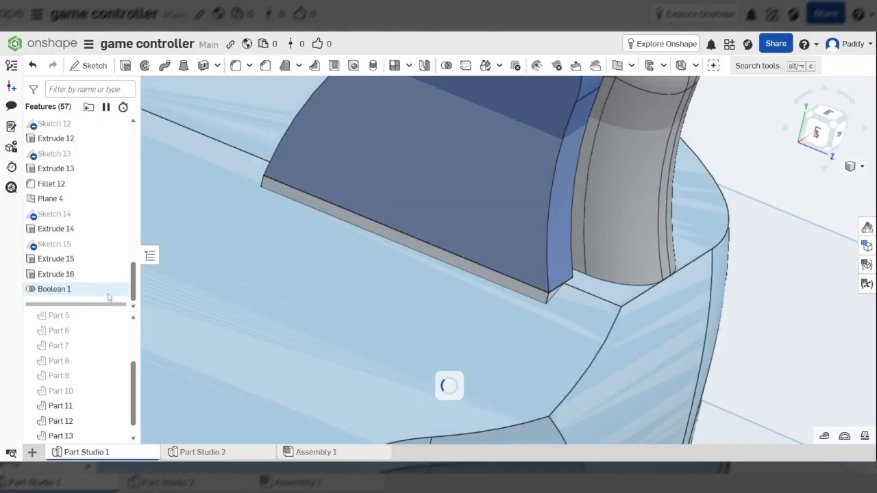
scroll(466, 306, down, 2)
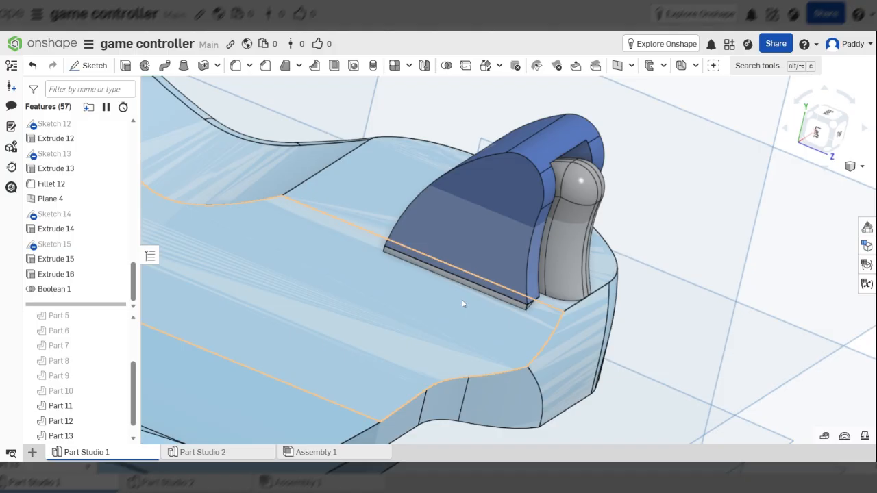
key(ctrl+z)
Step: Unite the block (Part 12) and the strip beneath it (Part 13) with a Boolean union, without keeping the tools
scroll(479, 270, up, 5)
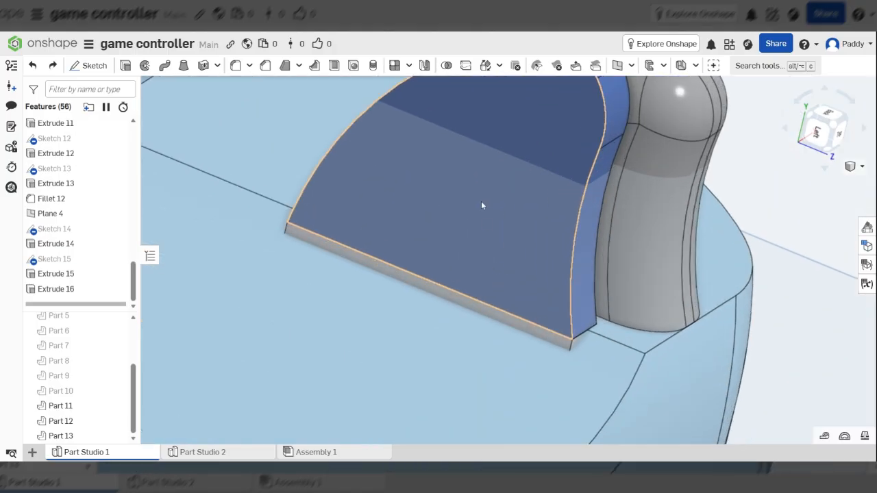
click(481, 201)
scroll(509, 322, up, 3)
click(508, 336)
scroll(508, 335, down, 1)
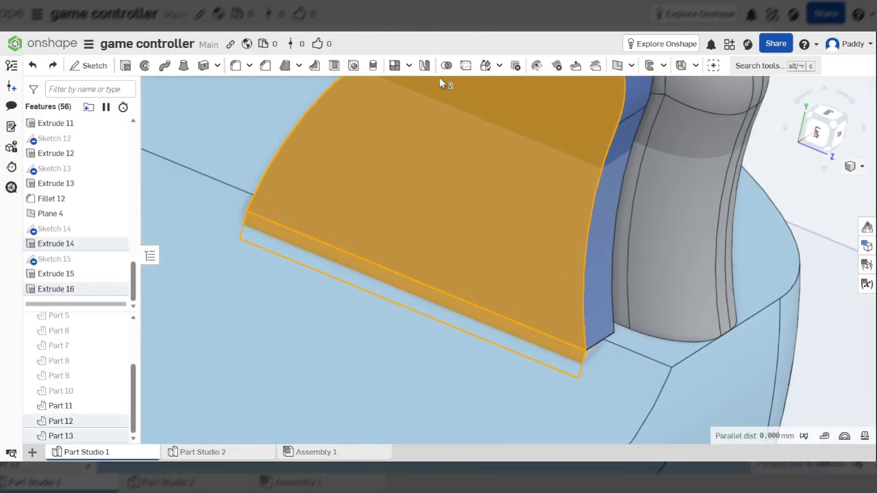
click(446, 66)
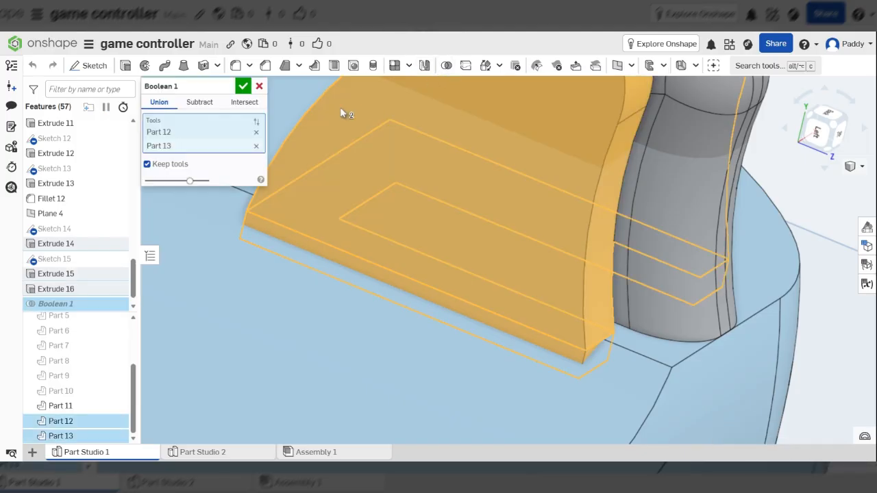
click(176, 166)
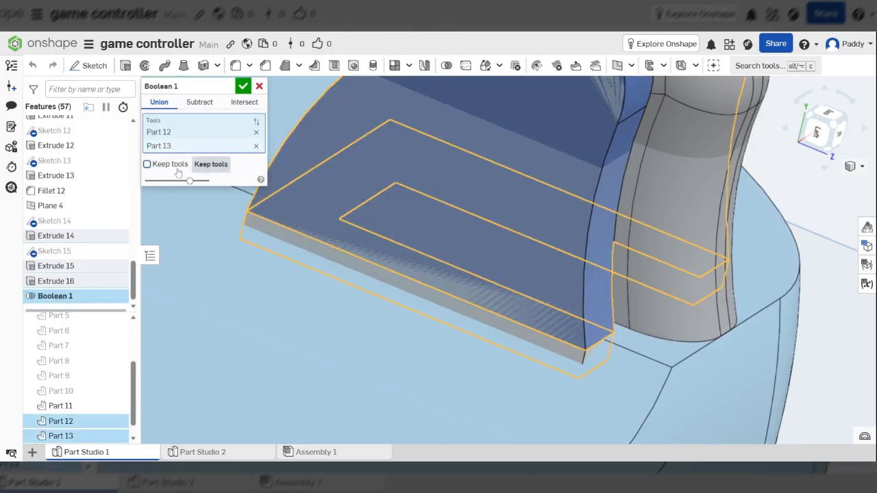
click(242, 85)
Step: Unite the trigger housing (Part 12) with the controller body (Part 1) using a Boolean union, without keeping the tools
scroll(579, 287, down, 10)
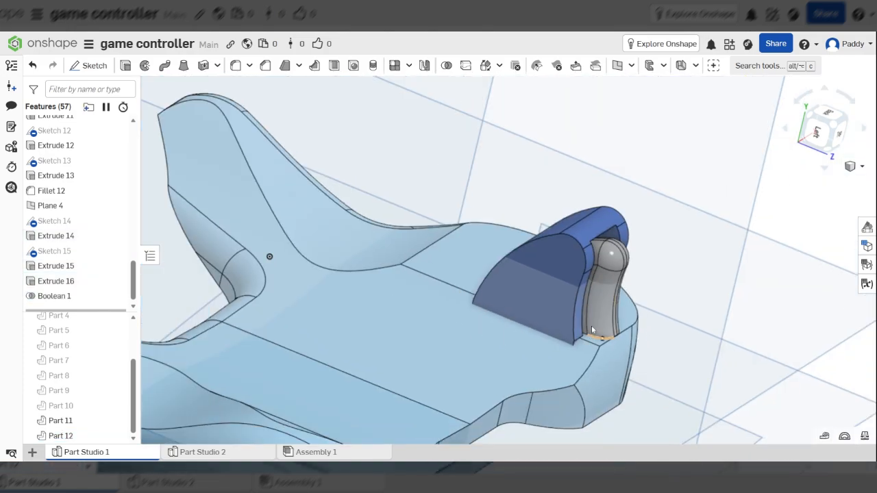
scroll(579, 291, up, 8)
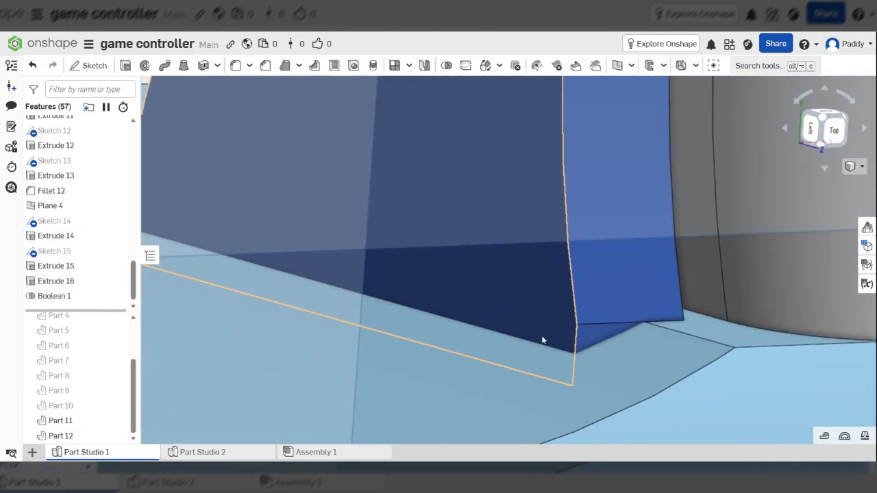
scroll(543, 341, down, 8)
scroll(548, 344, up, 12)
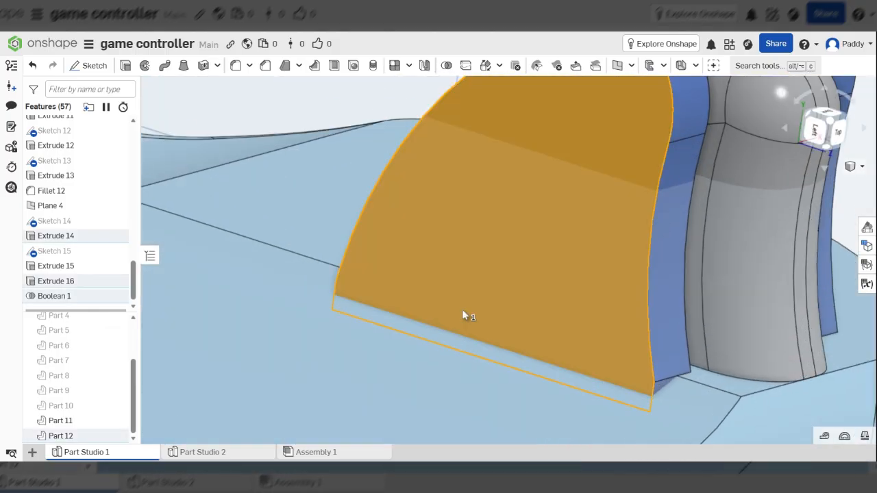
click(463, 316)
click(414, 413)
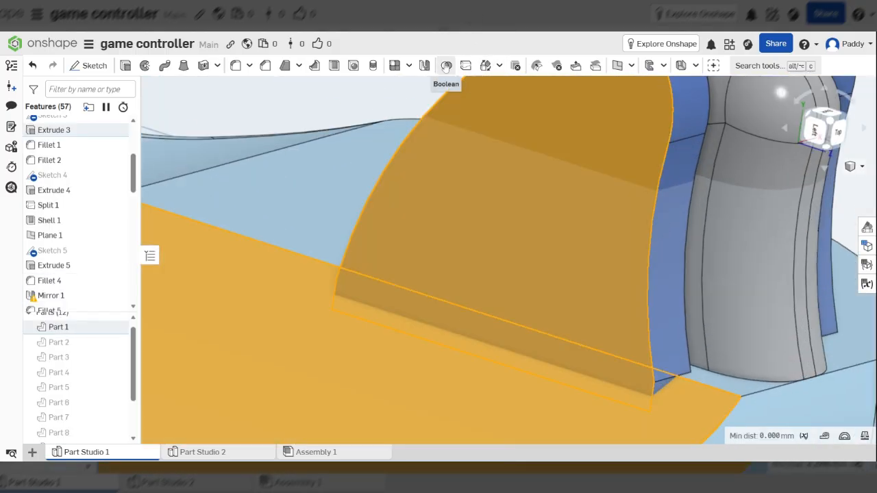
click(446, 66)
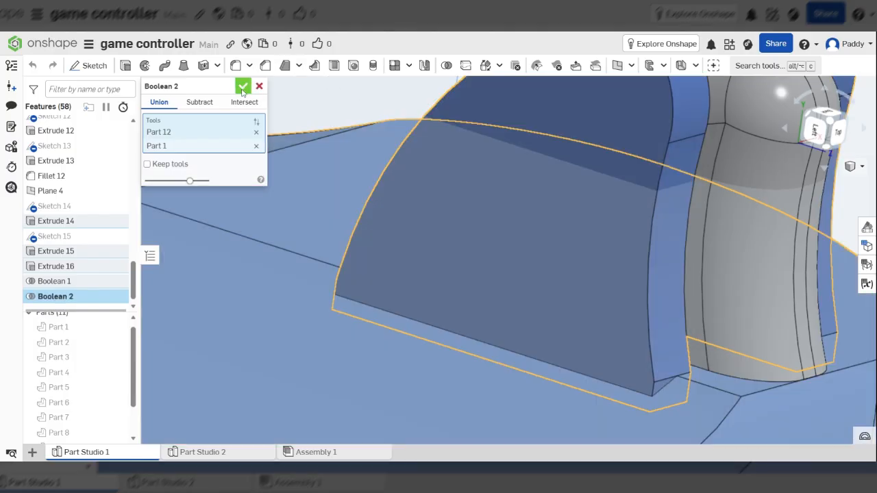
click(242, 87)
Step: Examine the united trigger housing and the clearance around the trigger from several angles
scroll(484, 214, down, 8)
scroll(560, 245, up, 3)
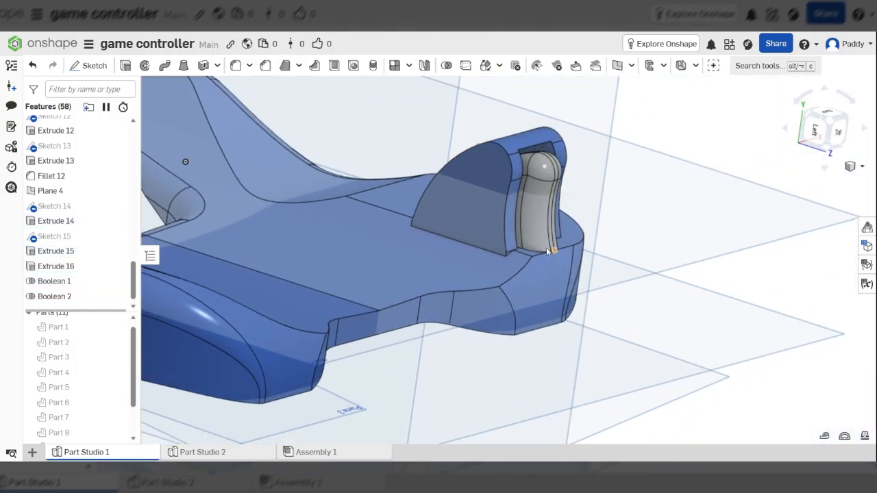
right_drag(437, 218, 533, 216)
scroll(351, 176, up, 3)
scroll(411, 302, up, 3)
scroll(483, 268, down, 2)
scroll(546, 287, down, 5)
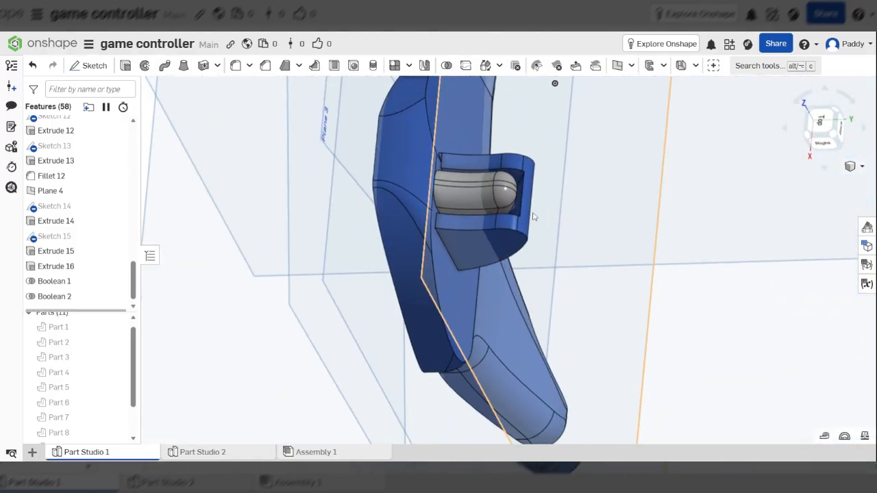
scroll(533, 217, up, 5)
right_drag(406, 118, 396, 130)
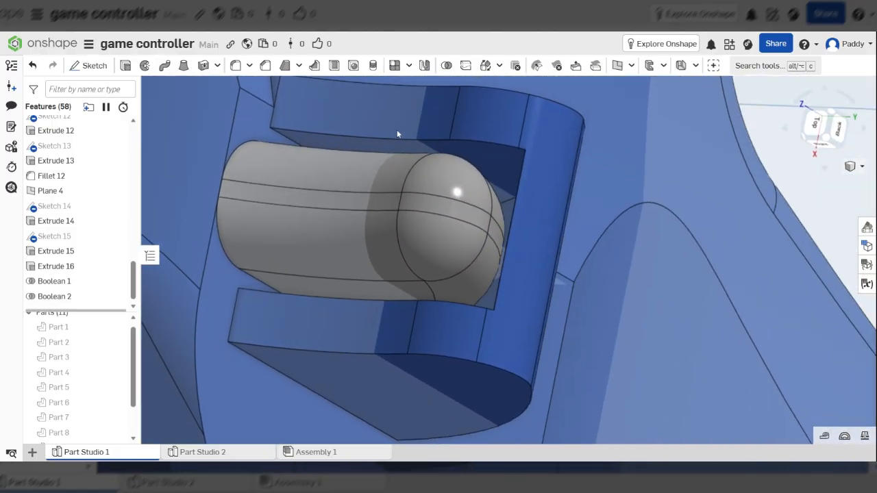
Step: Start an edge fillet on the long outer edge of one side arm of the trigger housing
click(235, 65)
click(365, 117)
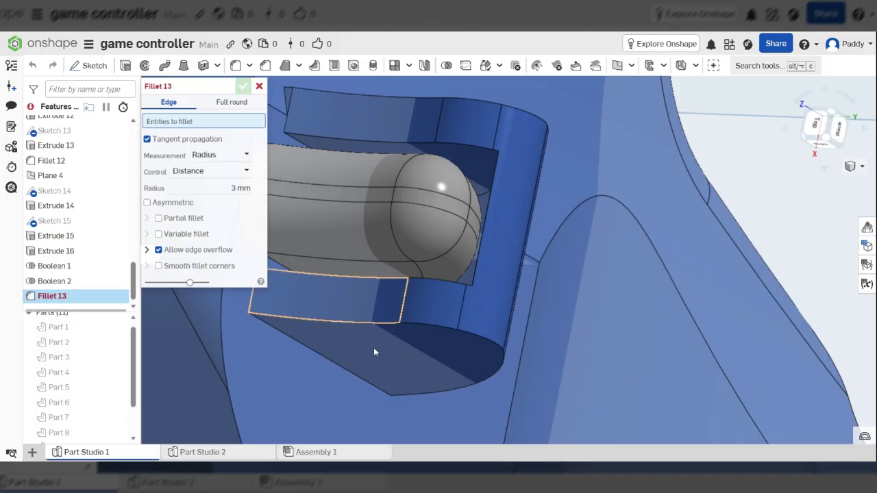
scroll(353, 361, down, 4)
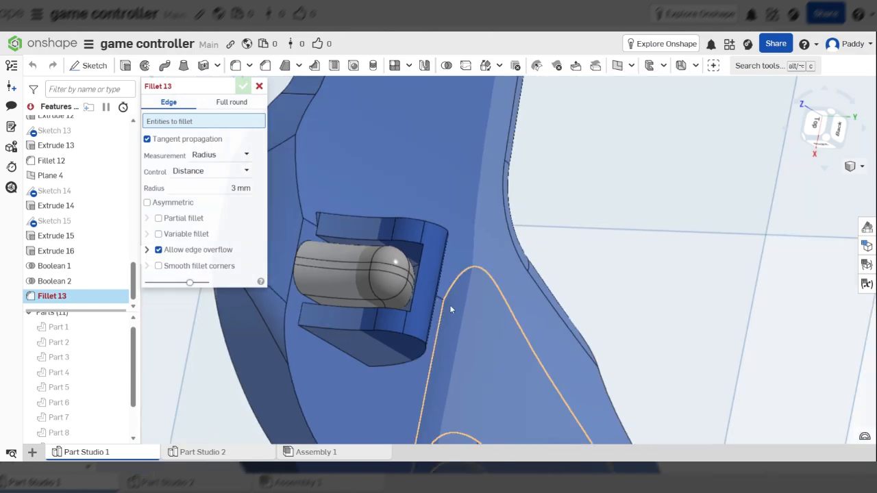
mouse_move(451, 307)
right_down()
mouse_move(420, 268)
mouse_move(469, 291)
mouse_move(451, 295)
right_up()
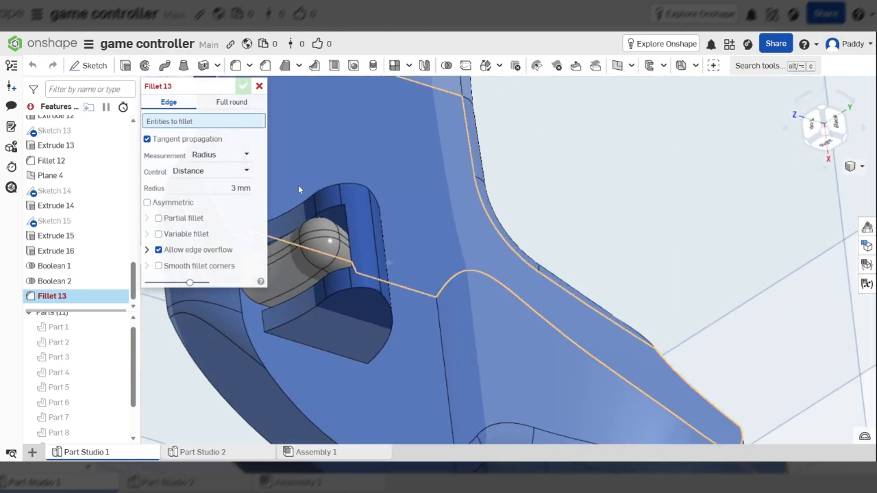
scroll(312, 326, up, 3)
click(308, 292)
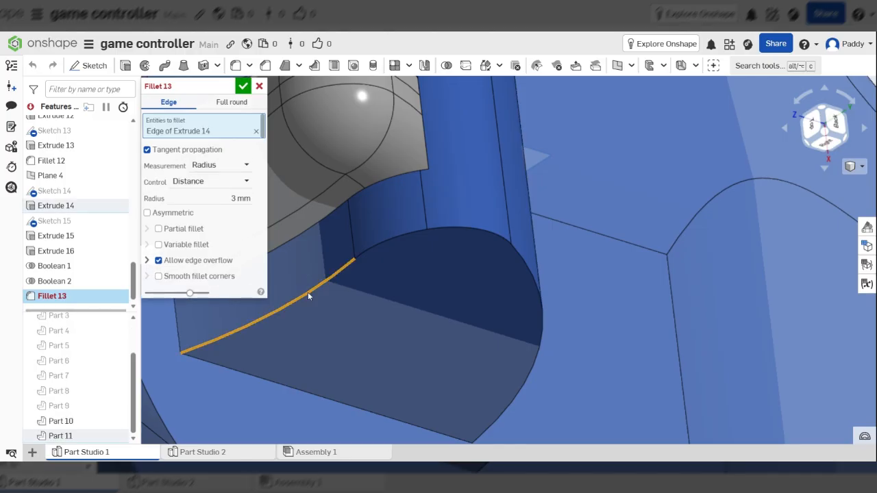
scroll(444, 262, down, 4)
right_drag(450, 263, 458, 282)
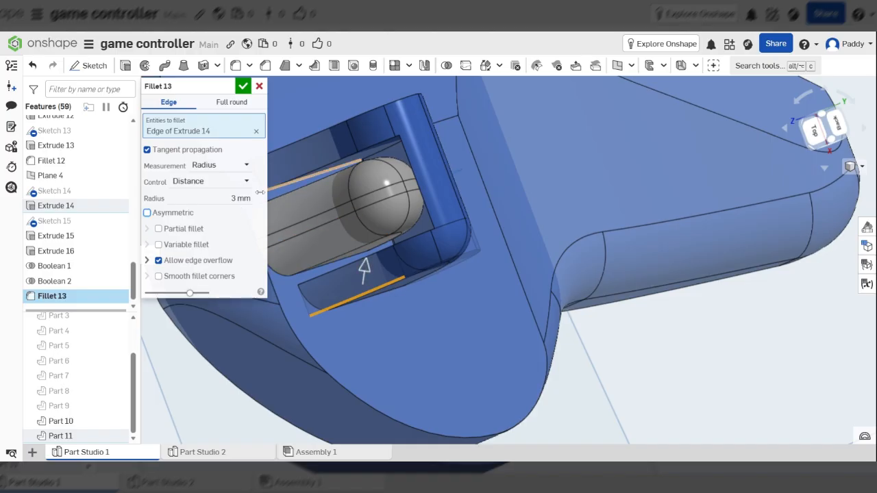
Step: Try a 2 mm radius for the side arm's edge fillet and settle on 1.5 mm
click(240, 198)
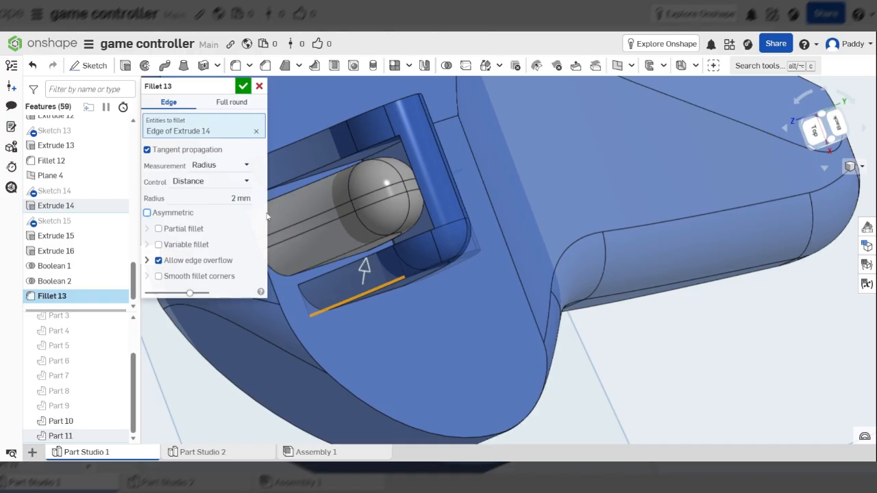
right_drag(365, 265, 380, 269)
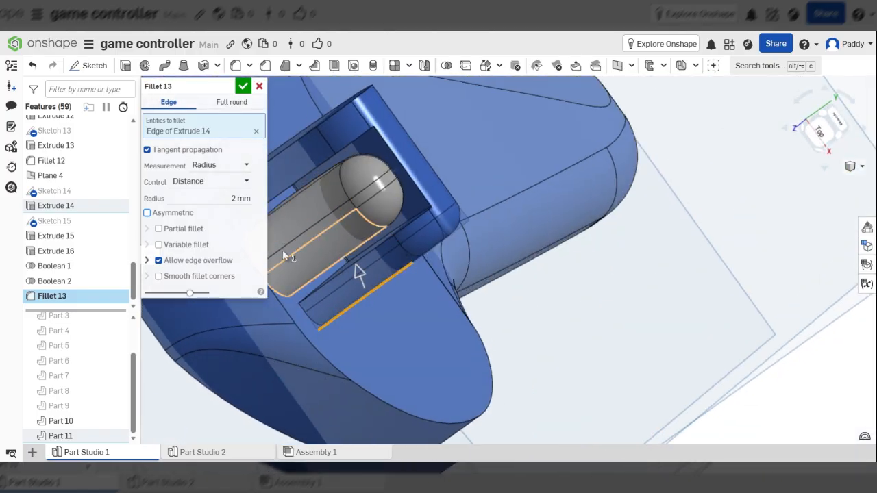
key(shift+Tab)
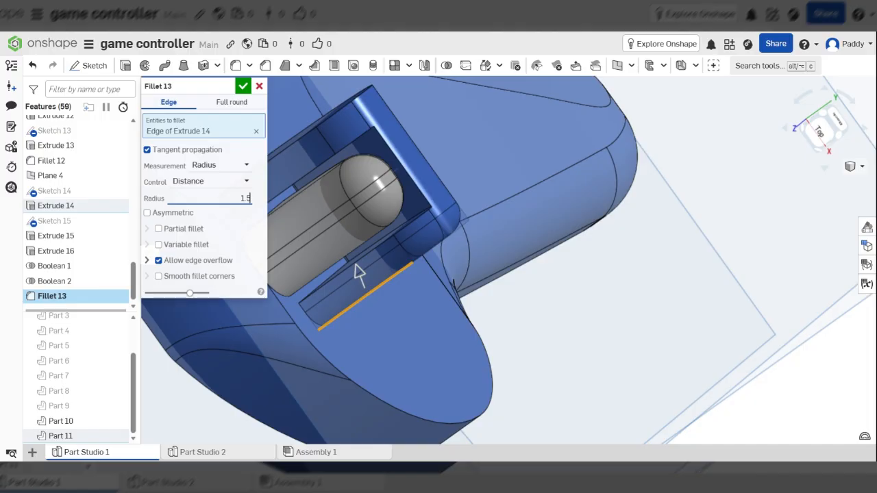
Step: Add the long inner edge of the same side arm to the fillet, leaving the crossbar edge out of the selection
click(380, 246)
right_drag(388, 221, 402, 193)
scroll(401, 192, up, 5)
click(433, 185)
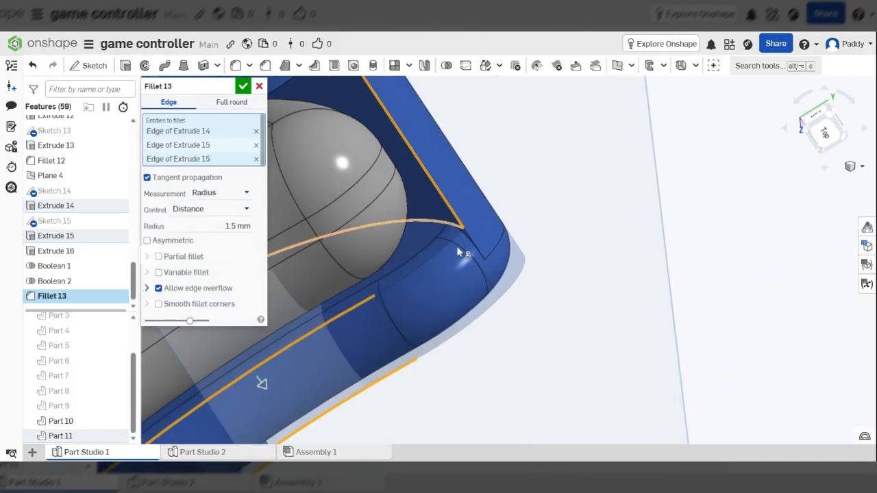
click(444, 204)
Step: Add the outer and inner long edges of the opposite side arm and apply the 1.5 mm fillet
scroll(456, 239, down, 5)
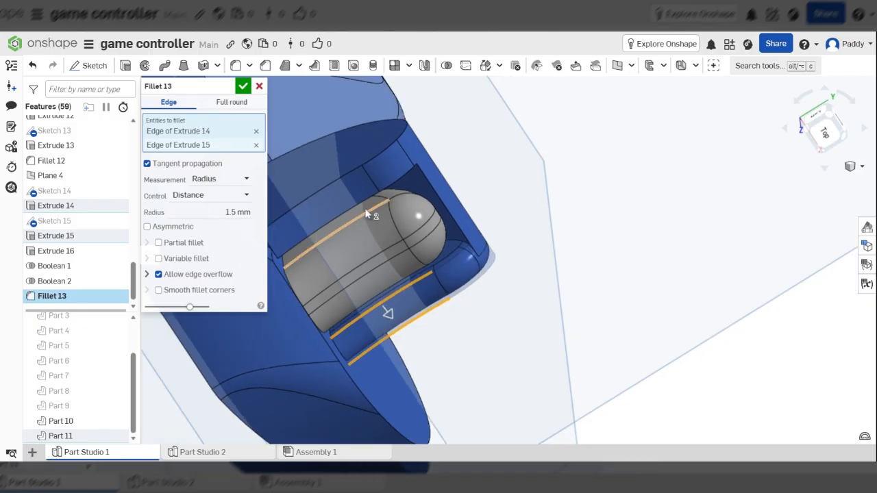
scroll(366, 215, up, 3)
click(343, 137)
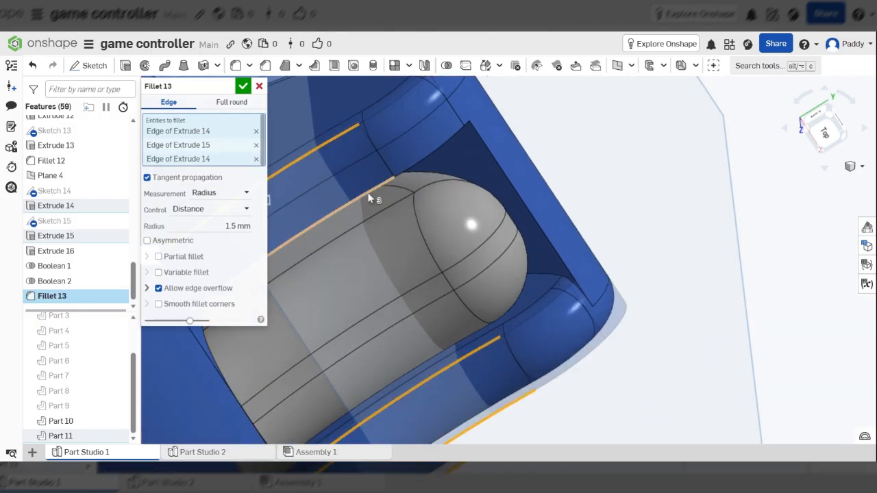
click(368, 198)
scroll(373, 195, down, 5)
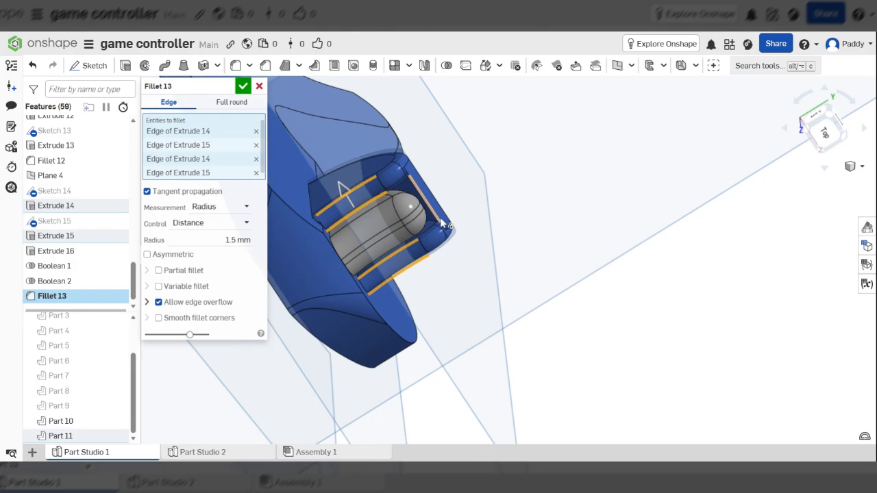
right_drag(419, 232, 277, 105)
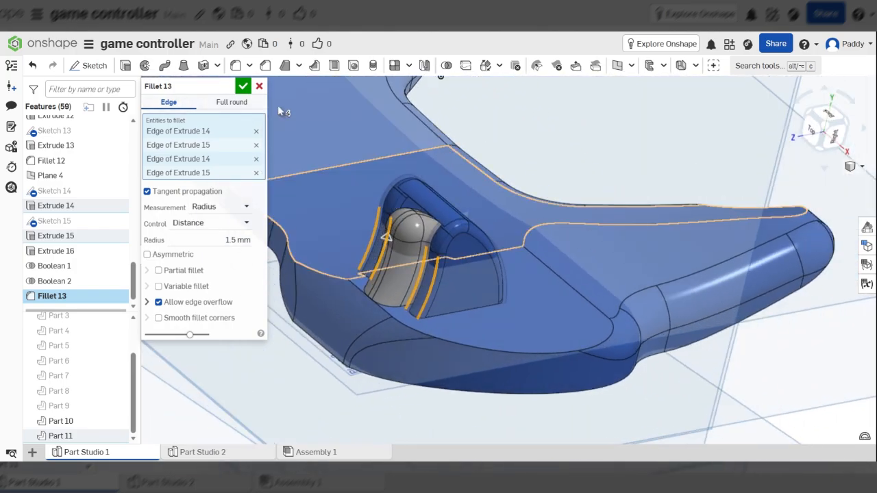
click(243, 85)
Step: Fillet the crossbar's straight inner edge above the trigger with a 1 mm radius
scroll(419, 287, up, 5)
right_drag(475, 290, 442, 280)
scroll(438, 280, down, 5)
scroll(411, 179, up, 5)
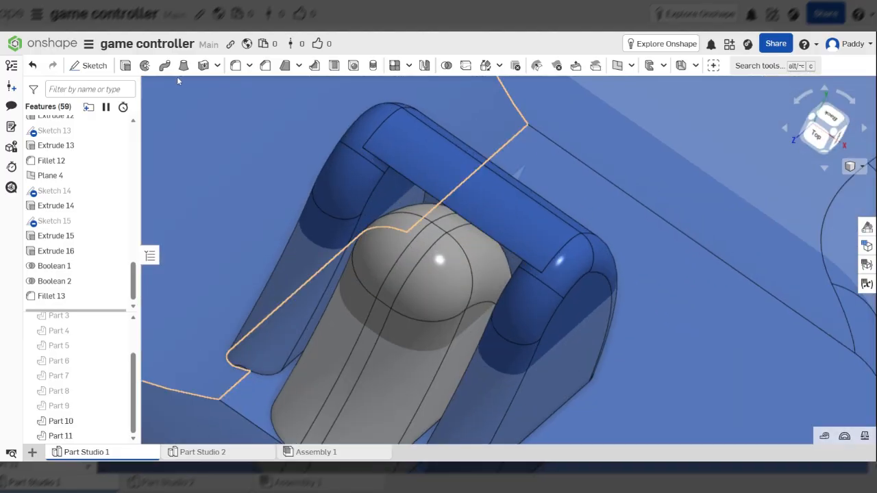
click(235, 65)
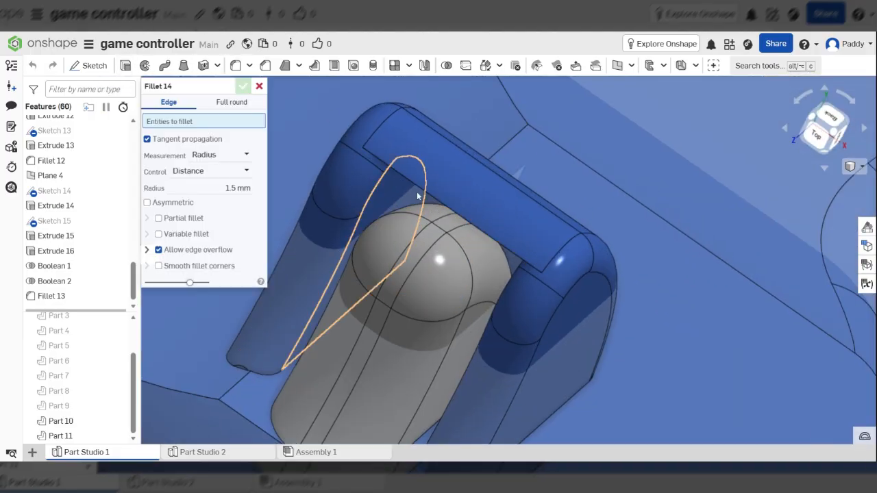
click(419, 191)
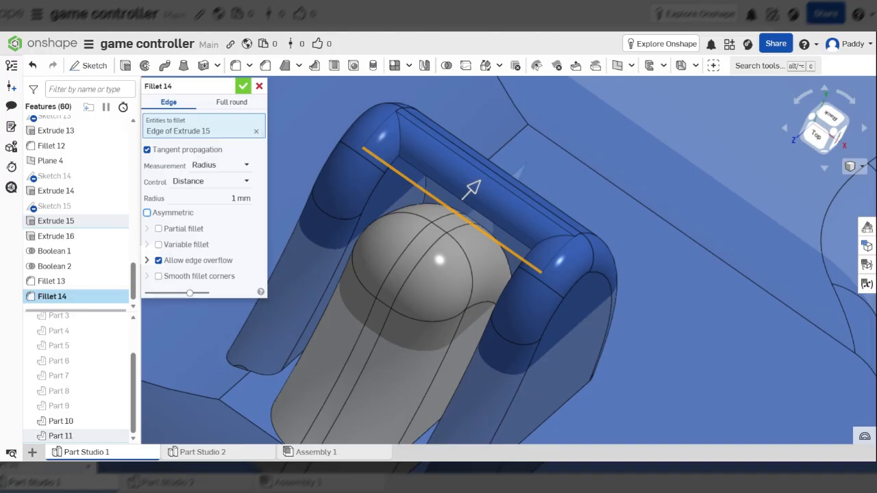
click(245, 87)
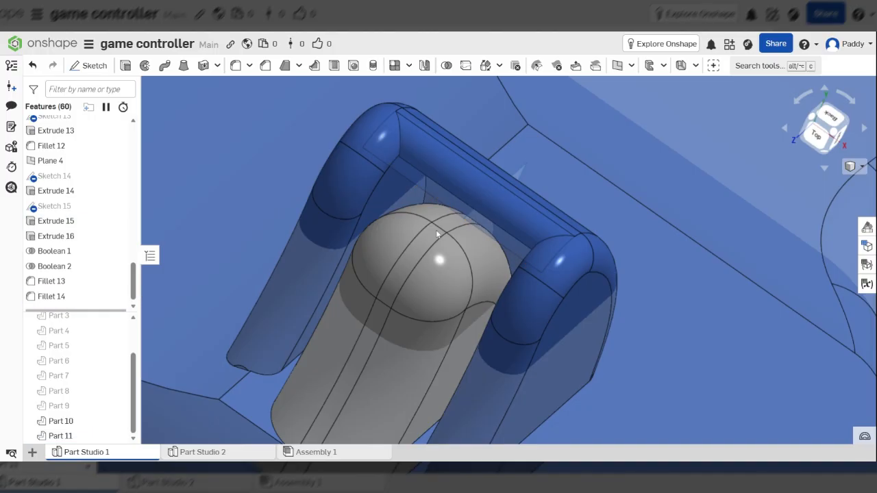
Step: Set up a 1 mm edge fillet where the side of the trigger housing meets the controller body
scroll(437, 230, down, 5)
right_drag(495, 220, 472, 251)
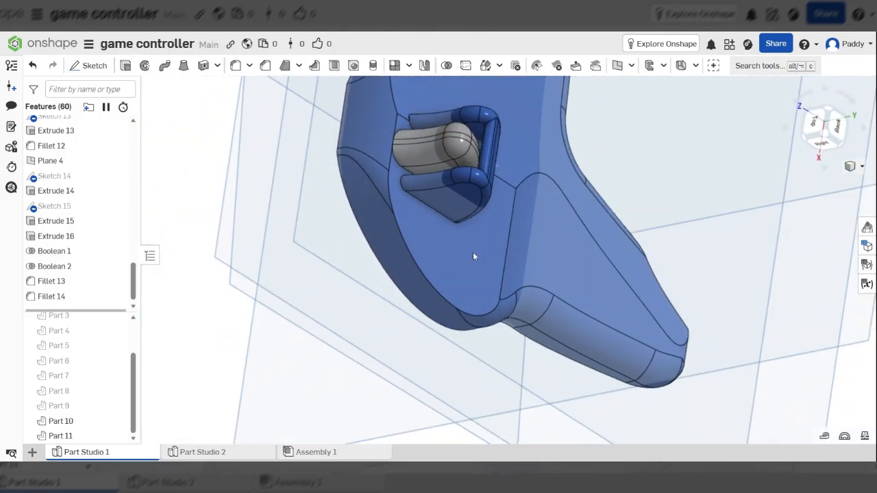
scroll(472, 251, up, 10)
scroll(488, 253, up, 1)
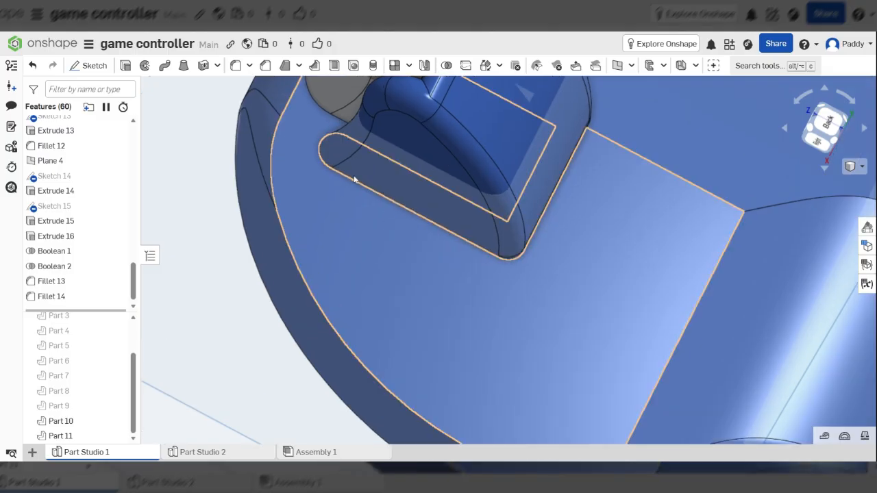
scroll(539, 232, down, 4)
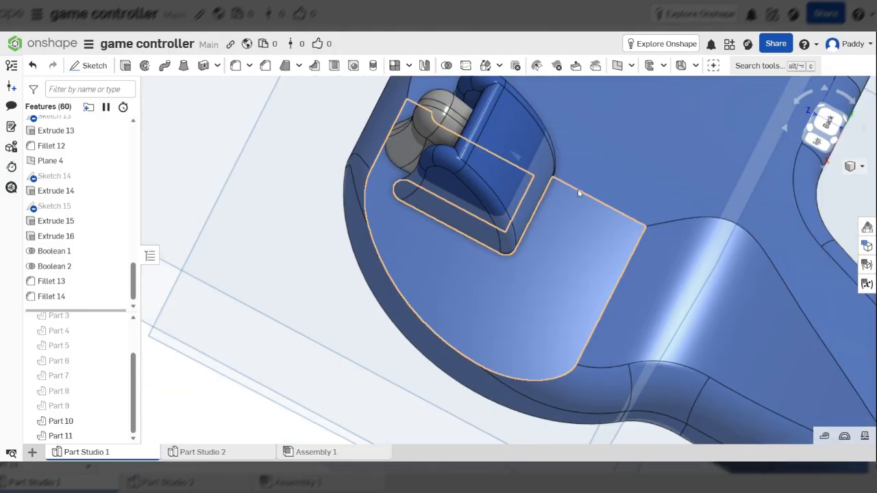
right_drag(578, 189, 411, 152)
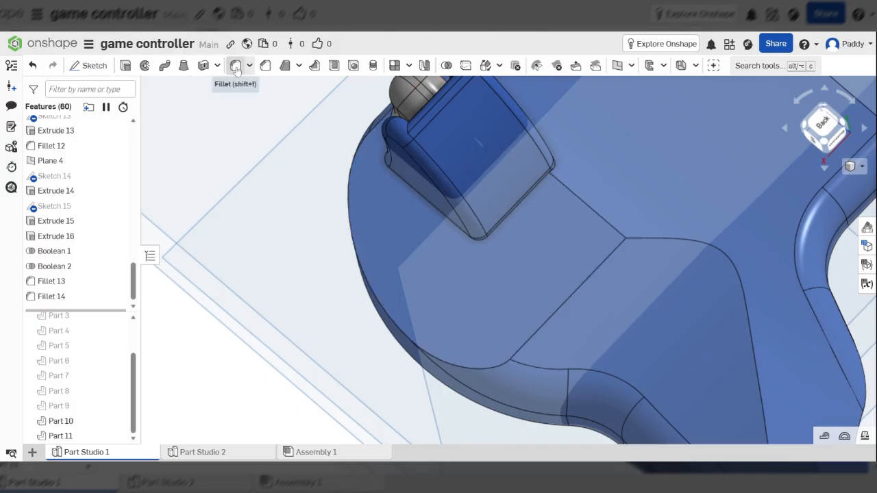
key(shift+f)
scroll(438, 205, up, 8)
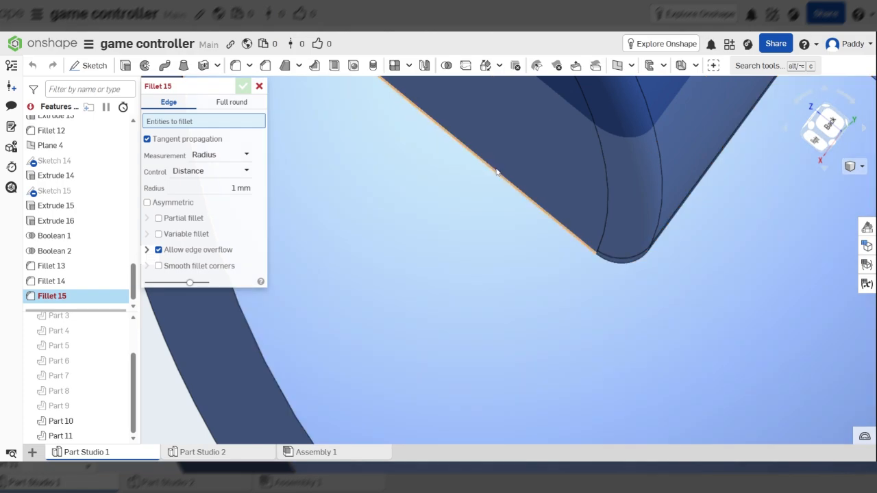
click(496, 171)
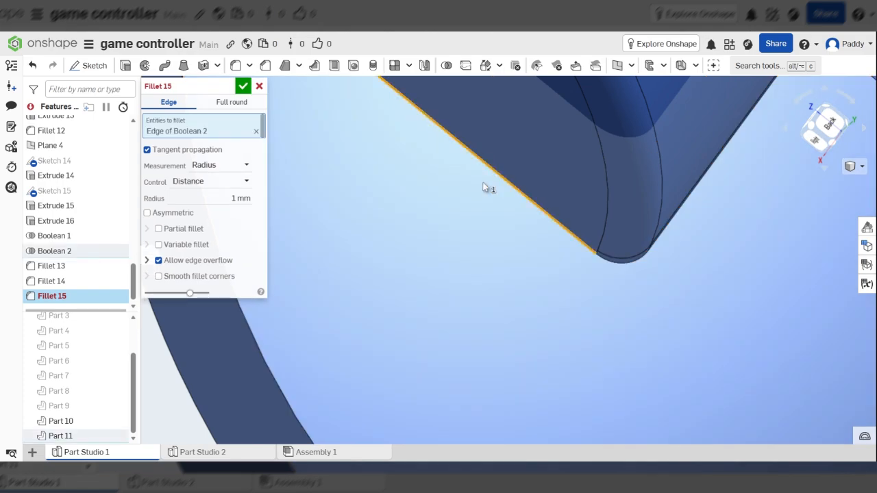
Step: Try a 2 mm radius on the edge fillet where the side of the trigger housing meets the controller body
scroll(483, 188, down, 6)
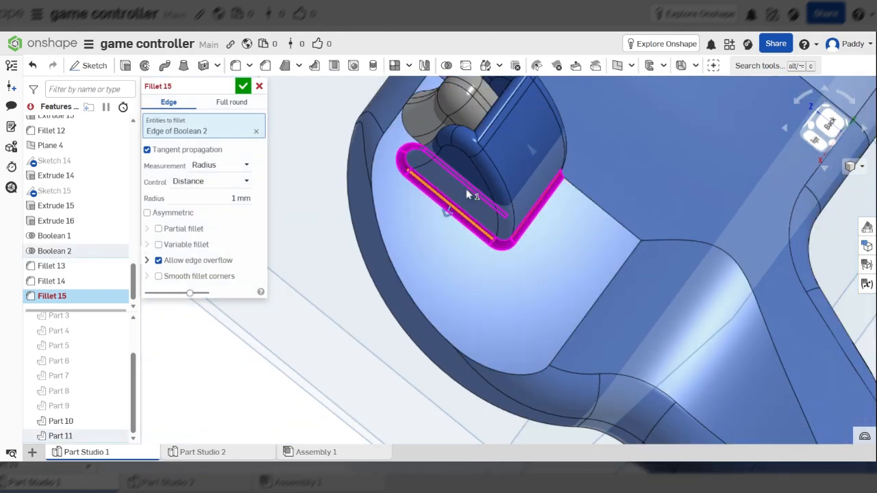
right_drag(465, 189, 509, 117)
scroll(474, 192, down, 3)
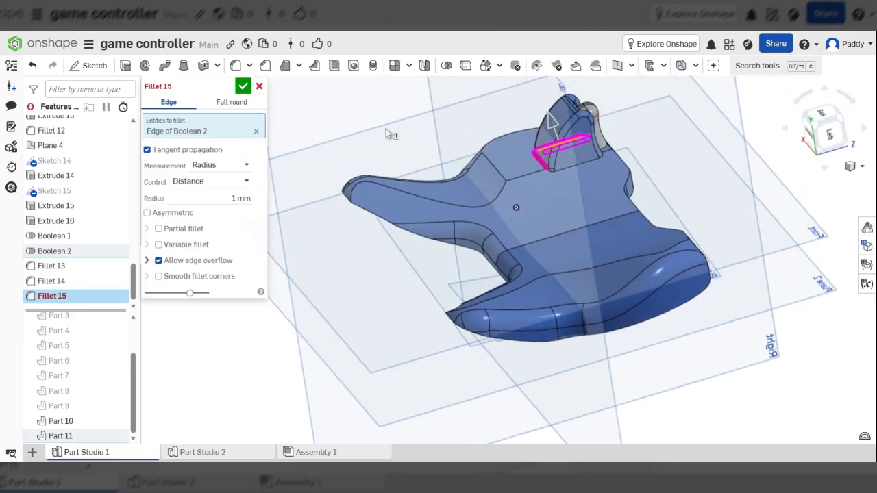
scroll(509, 117, up, 10)
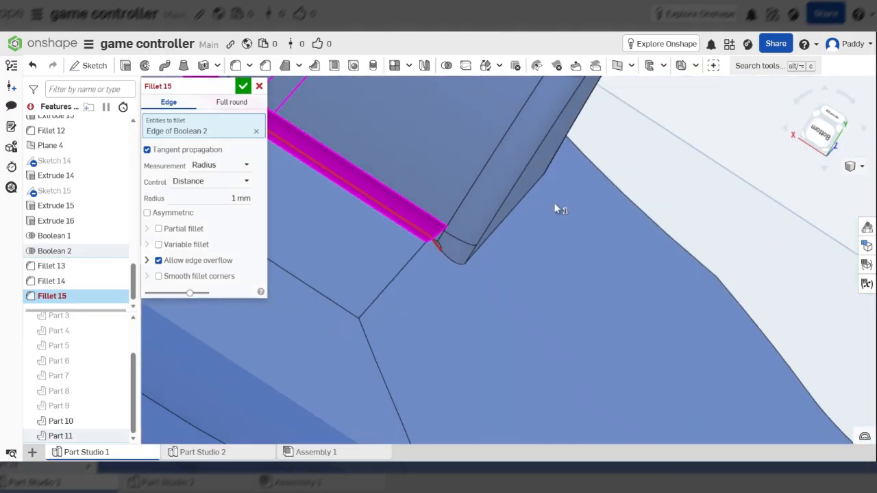
right_drag(555, 204, 527, 214)
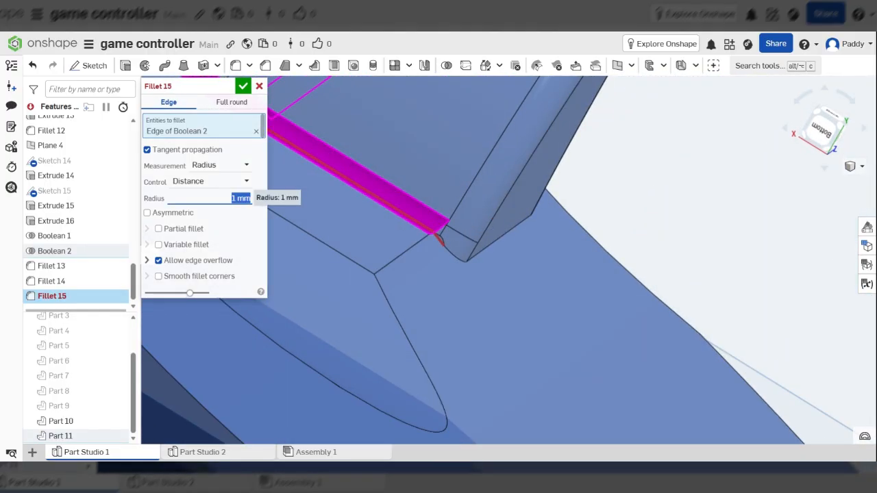
scroll(440, 237, down, 4)
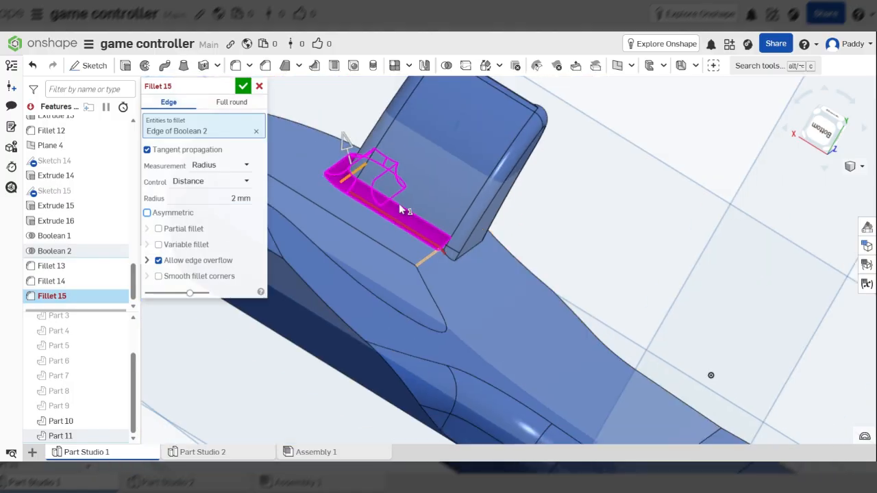
Step: Try a 0.5 mm radius on the same base-edge fillet and discard the fillet
right_drag(399, 203, 408, 185)
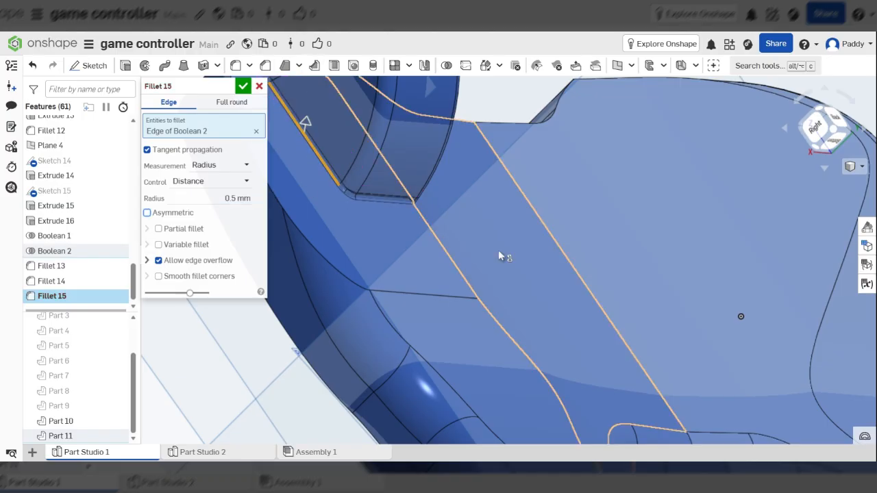
scroll(505, 255, down, 3)
scroll(403, 154, up, 5)
right_drag(394, 163, 373, 174)
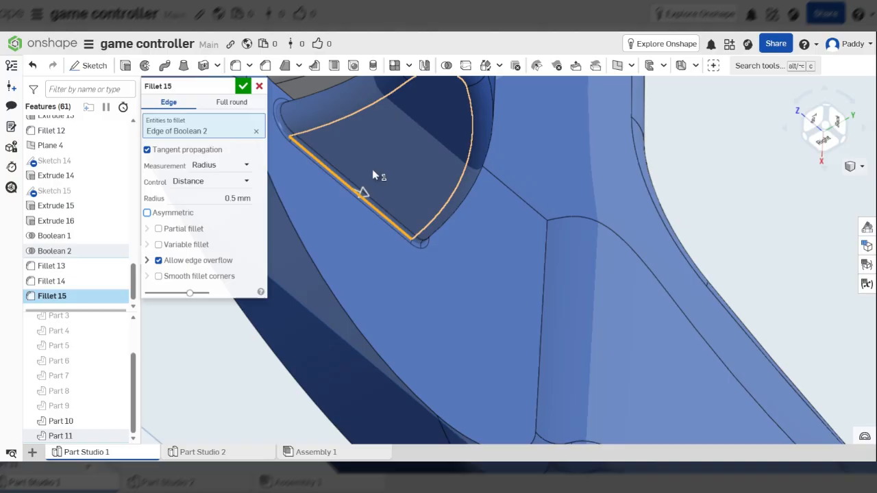
right_drag(291, 85, 433, 128)
scroll(393, 160, down, 5)
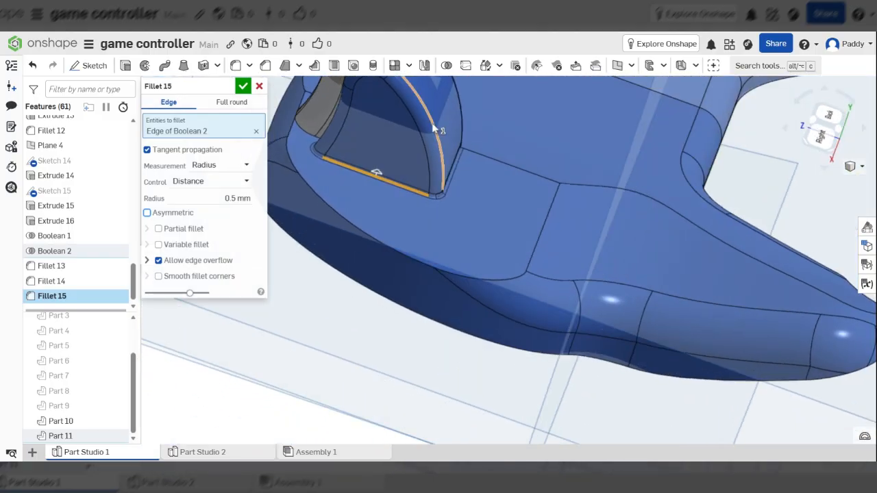
scroll(445, 176, up, 3)
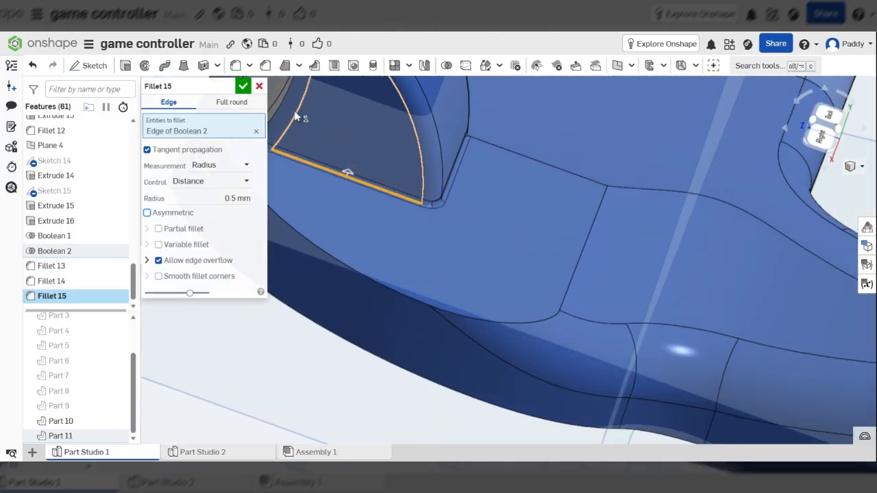
click(259, 86)
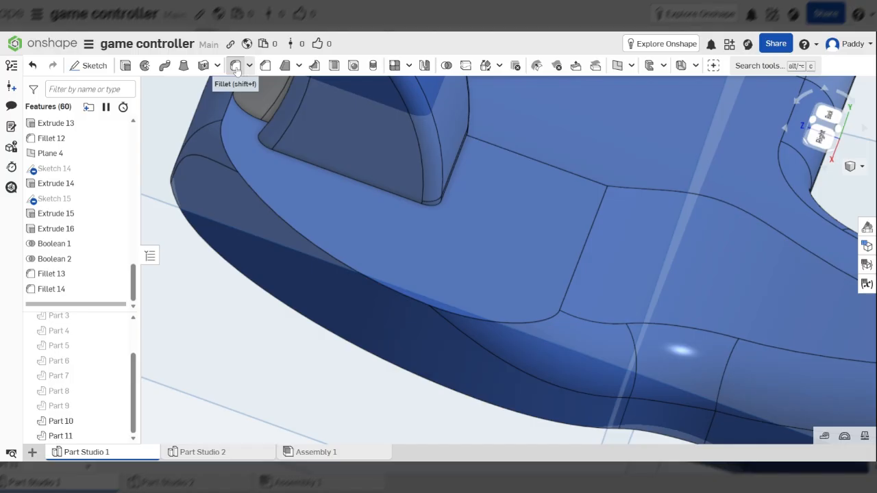
Step: Try a 5 mm fillet on the base edge at the opposite side of the trigger housing and cancel it
click(235, 65)
right_drag(430, 232, 395, 237)
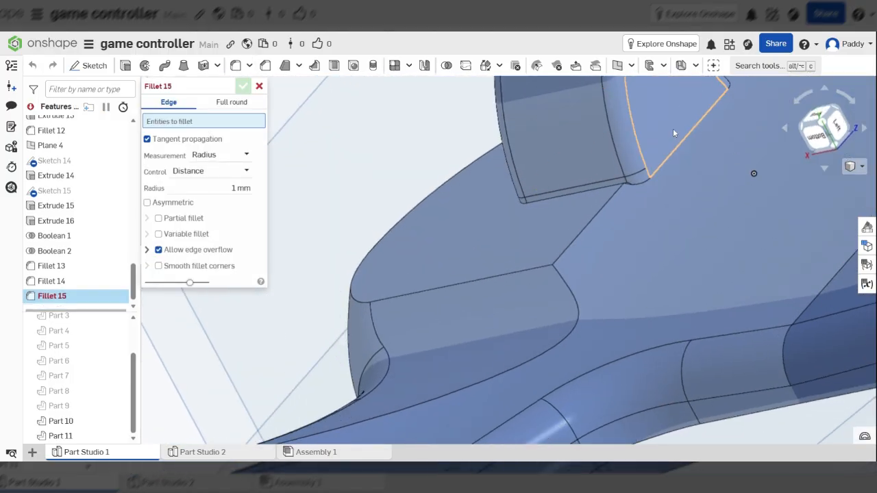
click(671, 155)
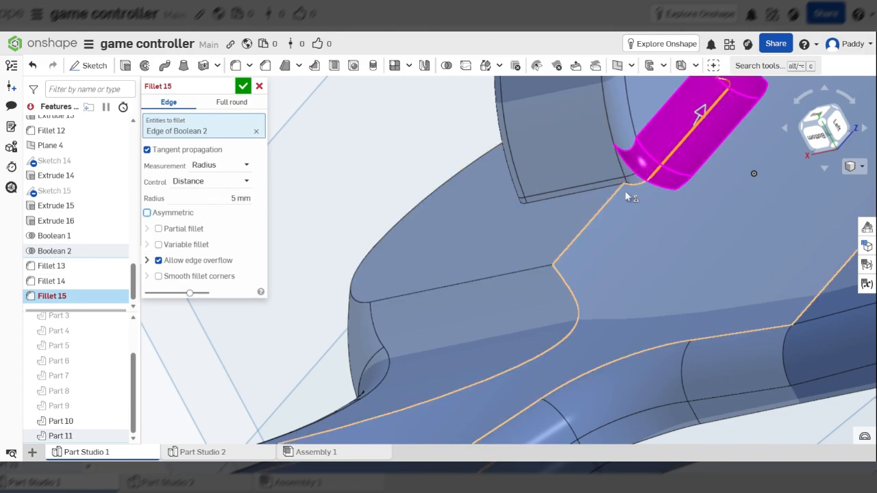
right_drag(626, 193, 696, 216)
scroll(612, 222, down, 6)
right_drag(612, 222, 656, 284)
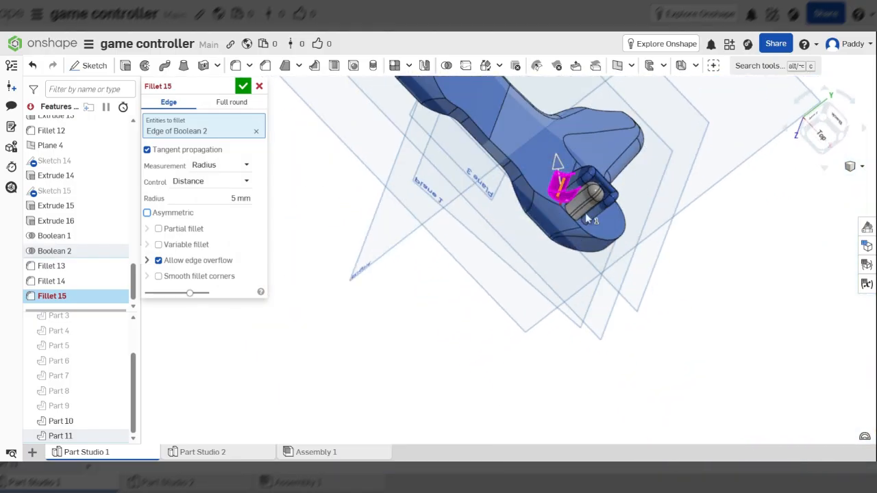
right_drag(586, 218, 671, 241)
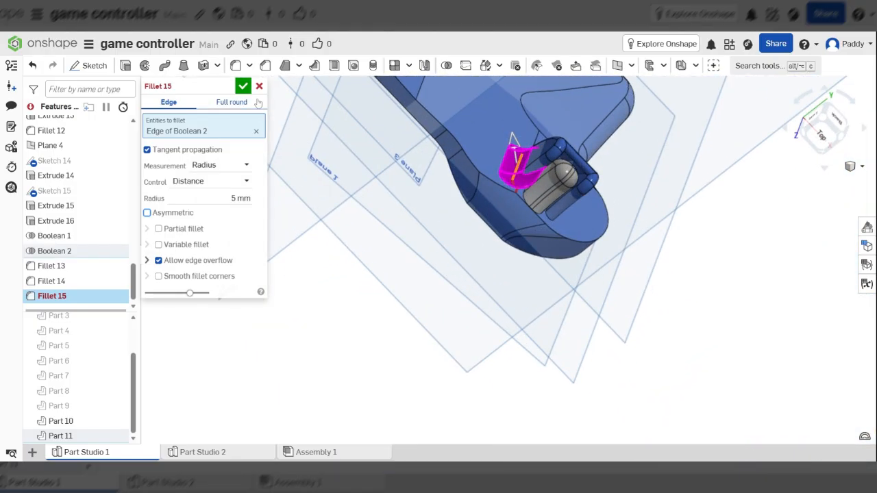
key(Escape)
Step: Examine the trigger housing's side profile in the right view and its rounded arms and crossbar up close
right_drag(666, 249, 553, 214)
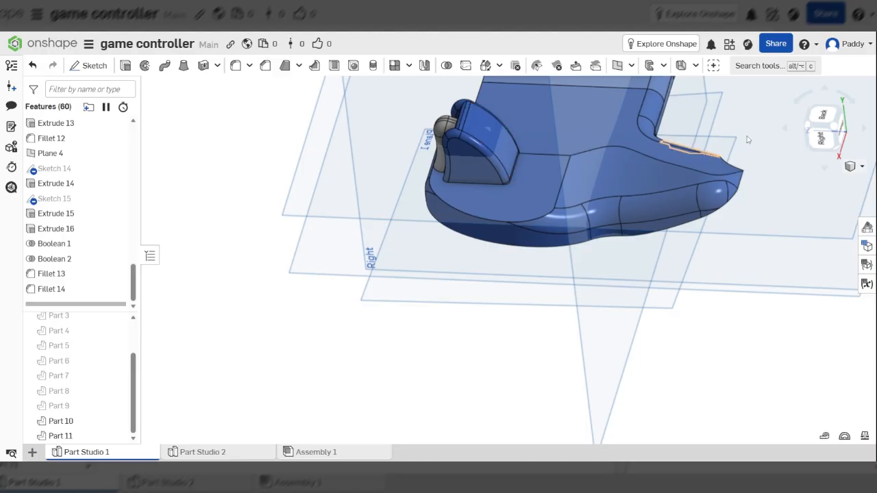
click(824, 149)
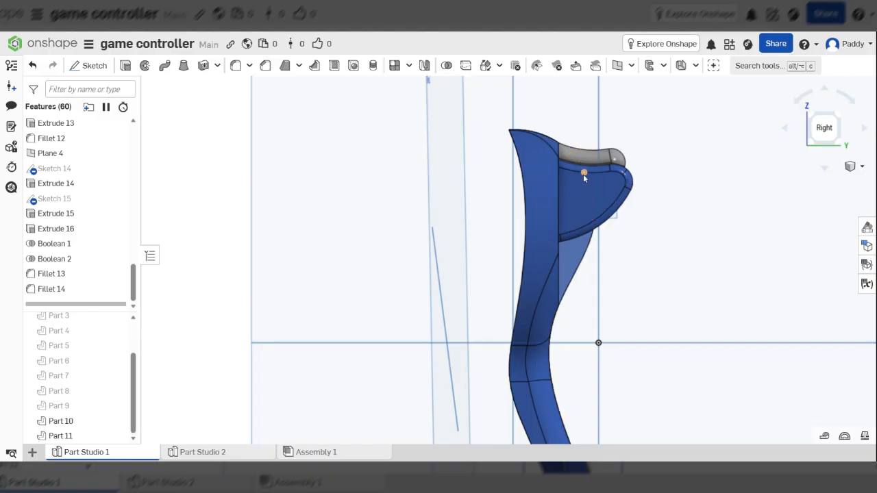
mouse_move(652, 164)
right_down()
mouse_move(632, 172)
mouse_move(652, 172)
right_up()
right_drag(616, 137, 664, 215)
scroll(664, 215, up, 5)
right_drag(656, 164, 757, 173)
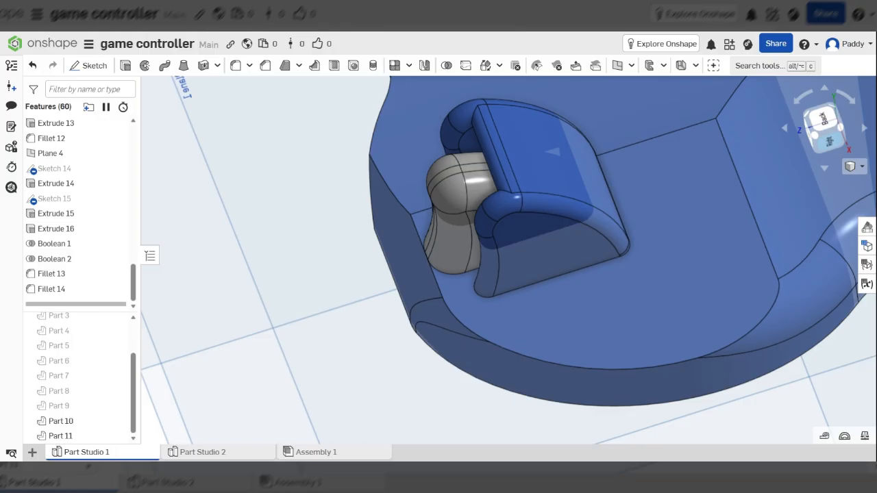
click(829, 142)
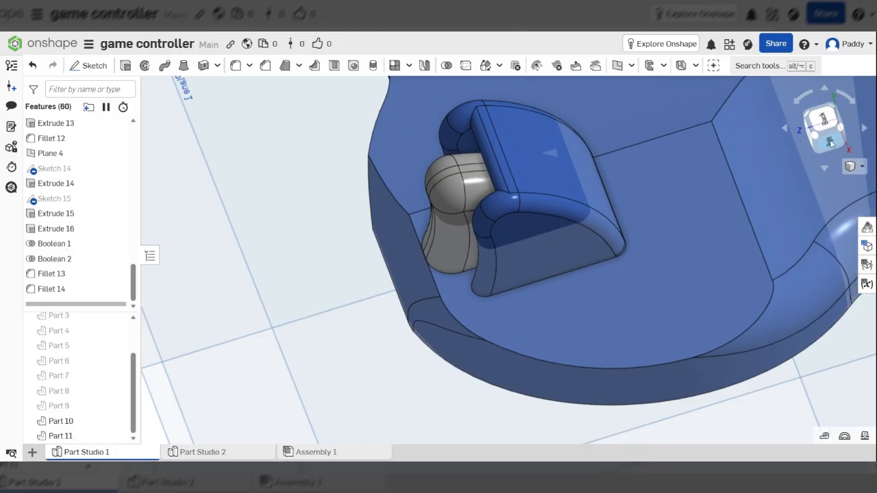
Step: Examine how the trigger sits between the housing arms and how the housing fits on the back of the whole controller
right_drag(508, 145, 496, 192)
scroll(495, 192, down, 5)
right_drag(556, 224, 473, 199)
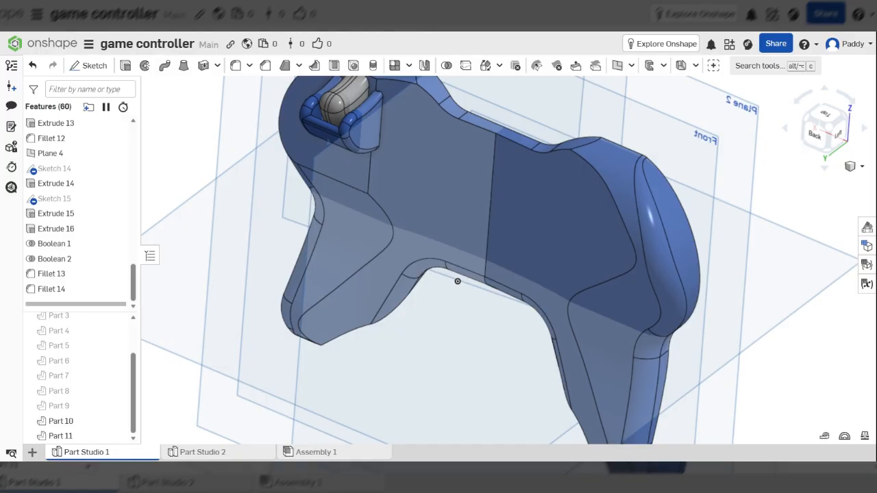
scroll(443, 180, down, 2)
scroll(355, 93, up, 6)
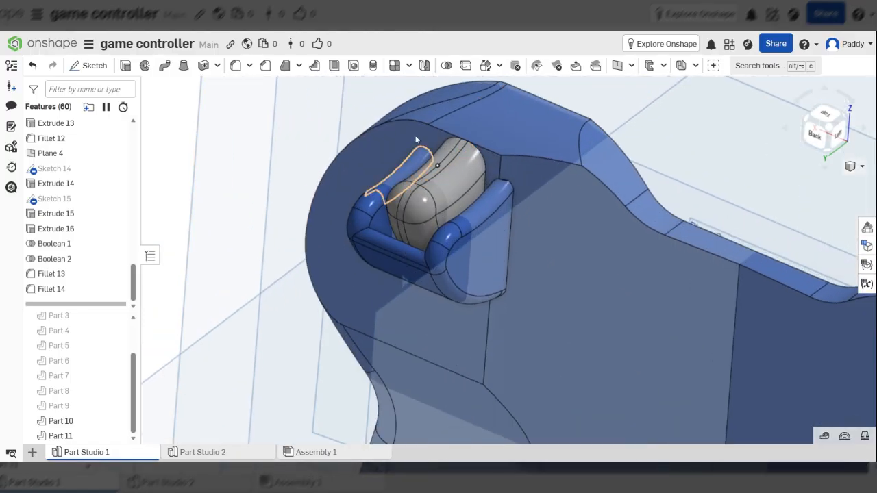
right_drag(363, 342, 521, 240)
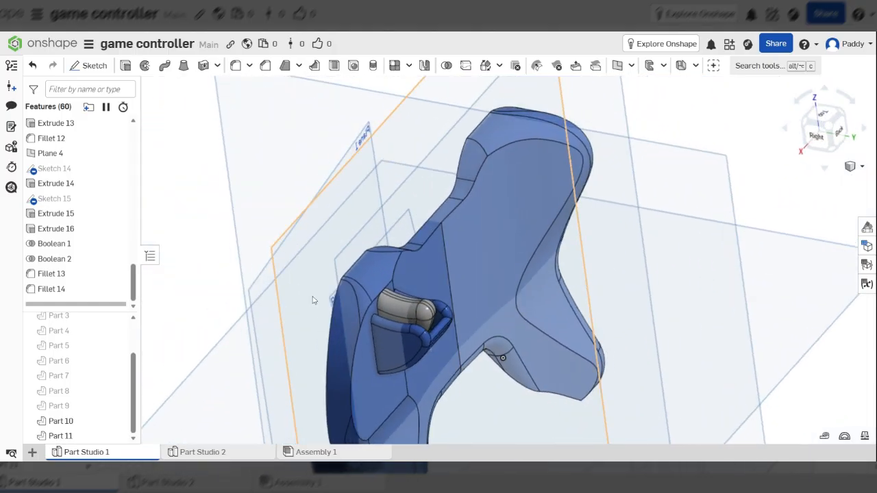
scroll(363, 290, up, 2)
scroll(364, 290, up, 1)
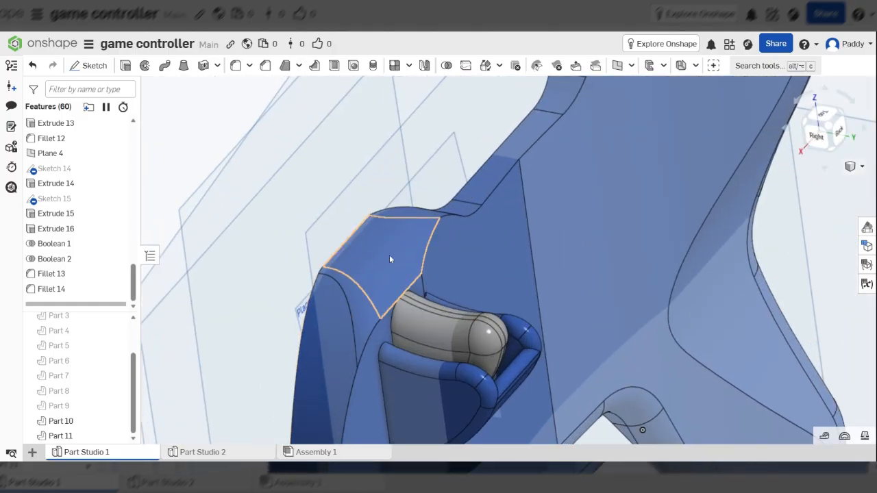
scroll(388, 255, down, 4)
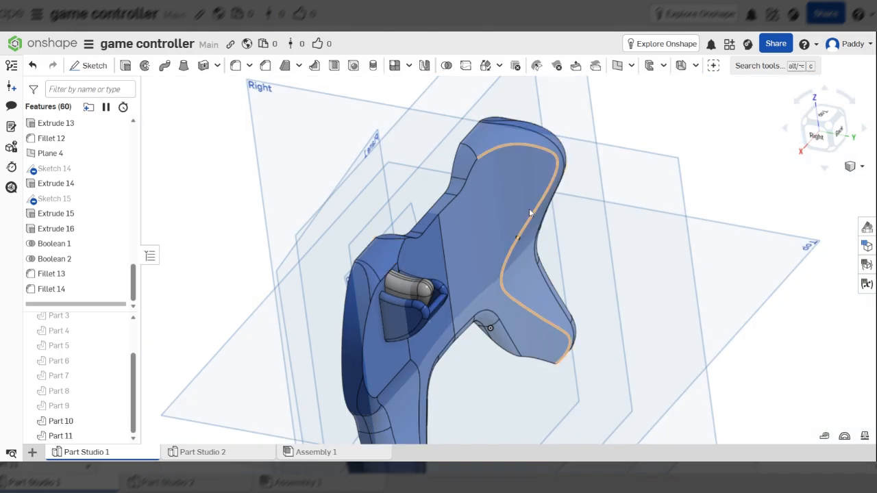
scroll(411, 315, up, 5)
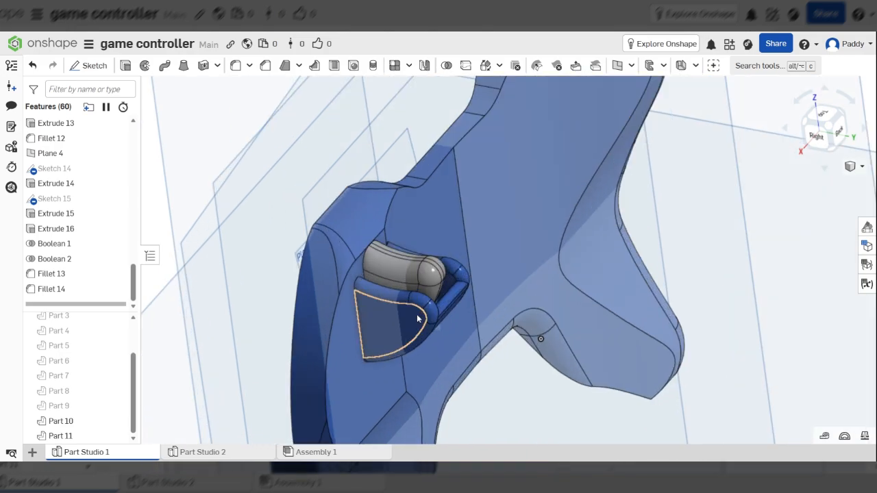
scroll(414, 314, down, 5)
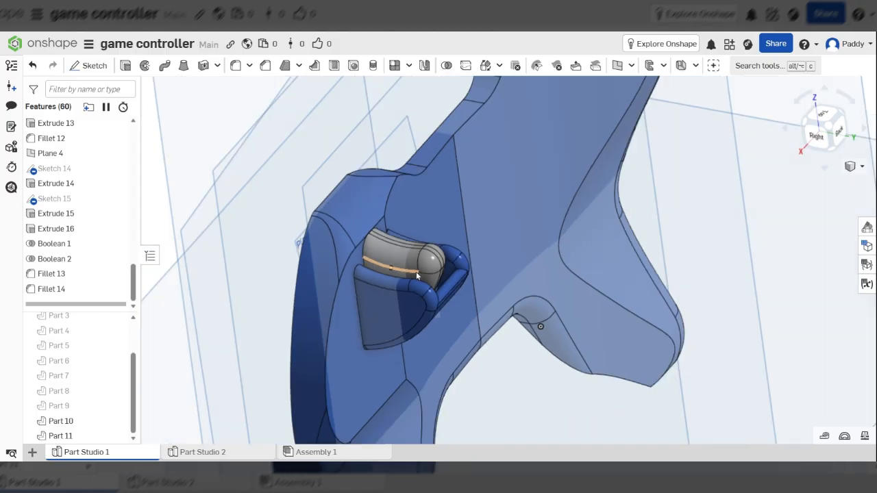
right_drag(466, 199, 442, 169)
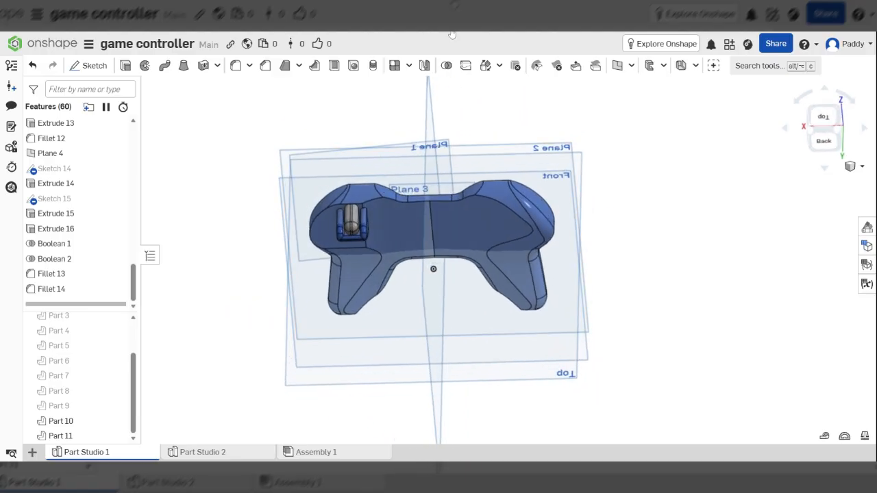